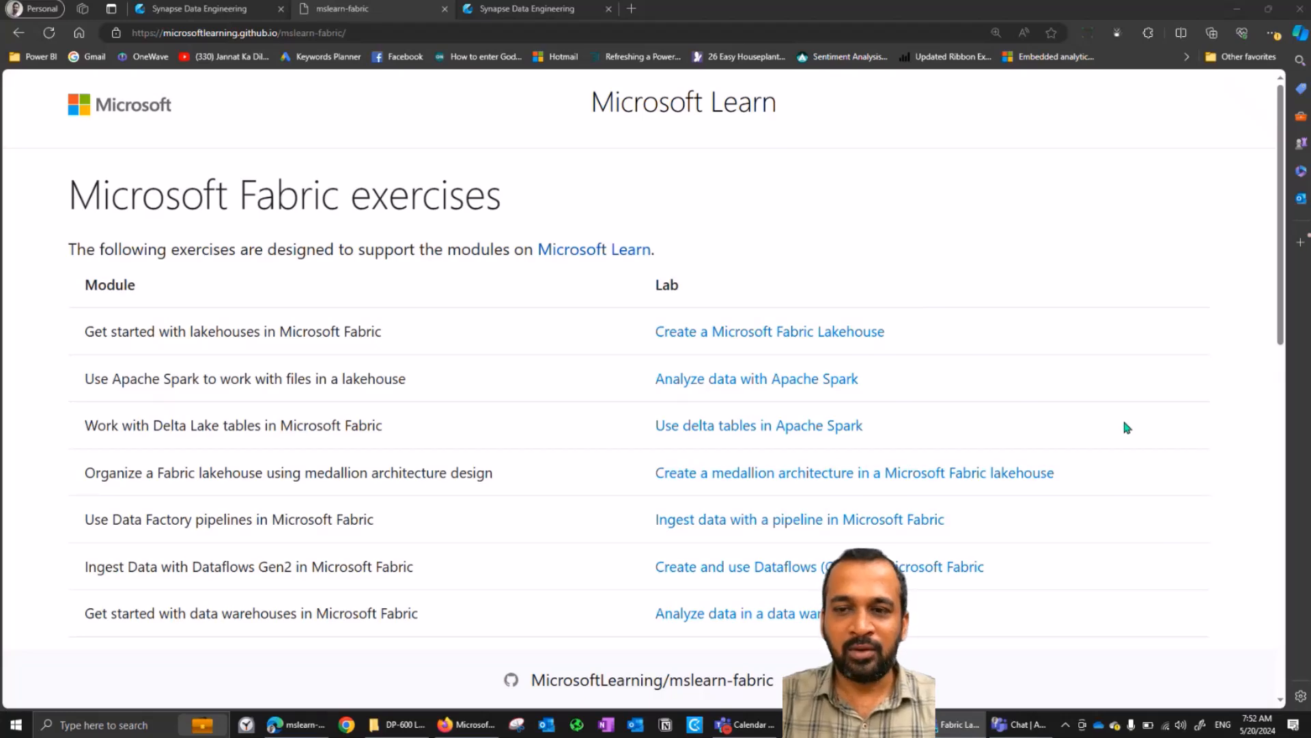
Look through the full list of Microsoft Fabric exercise modules and their labs.
scroll(1048, 242, down, 10)
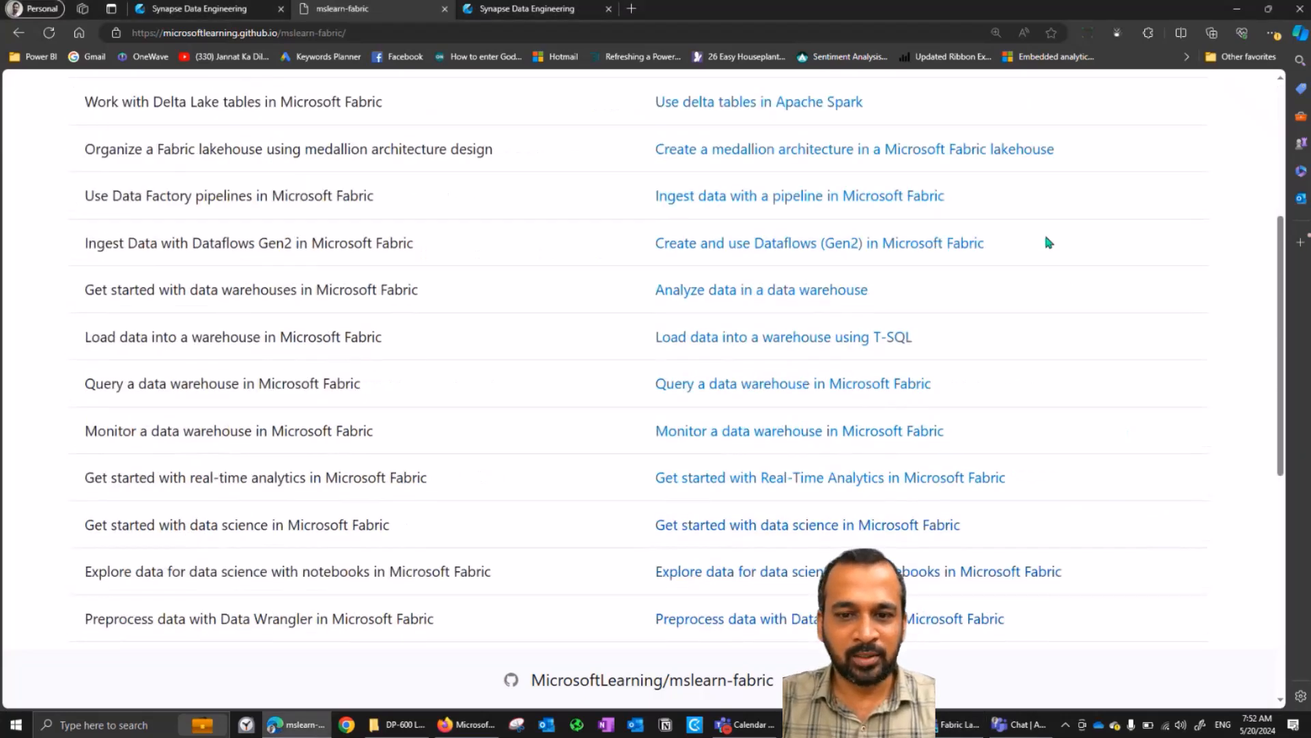
scroll(1048, 242, down, 2)
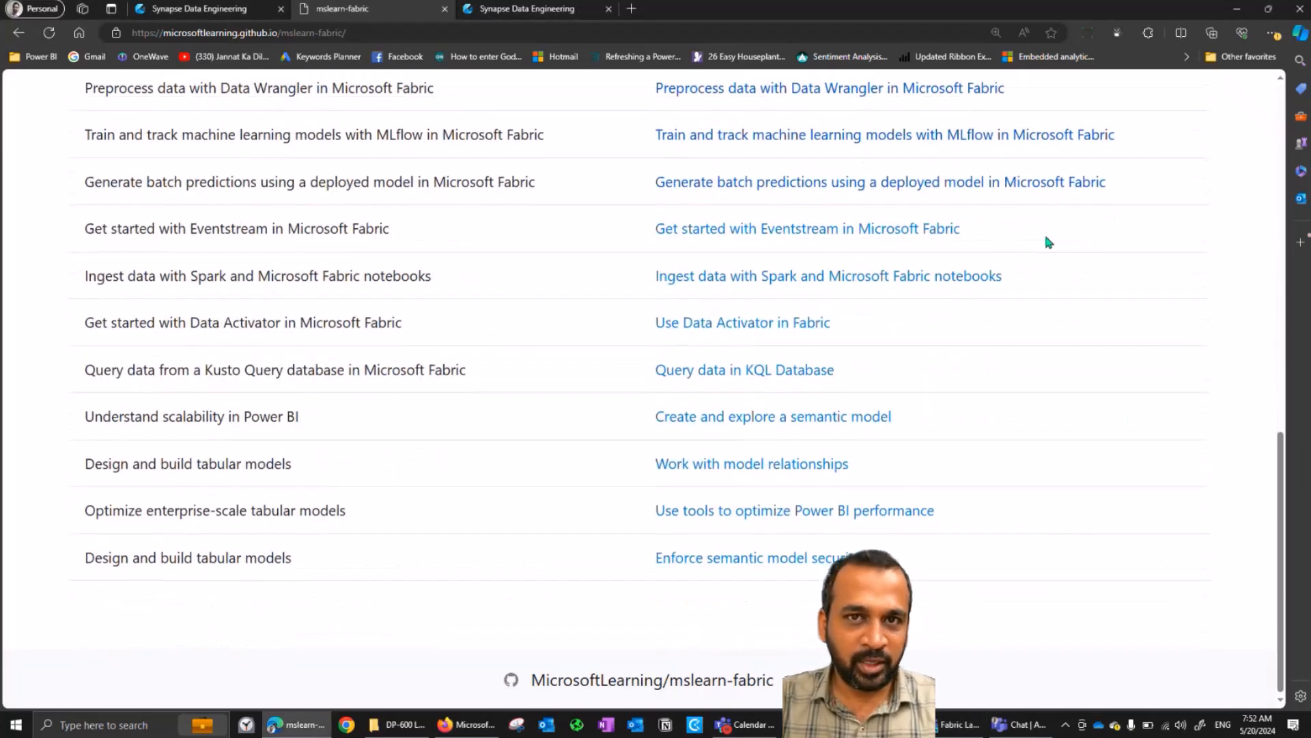
scroll(1049, 243, up, 12)
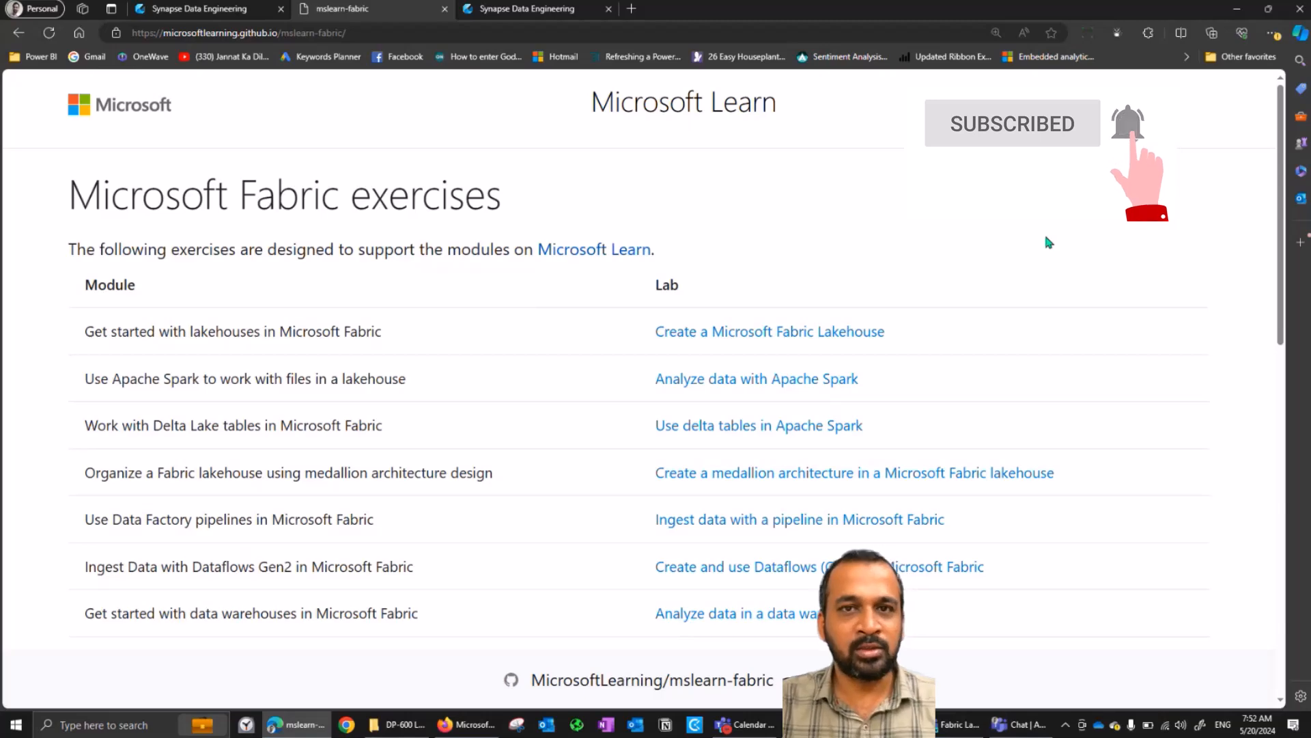
scroll(1047, 240, down, 5)
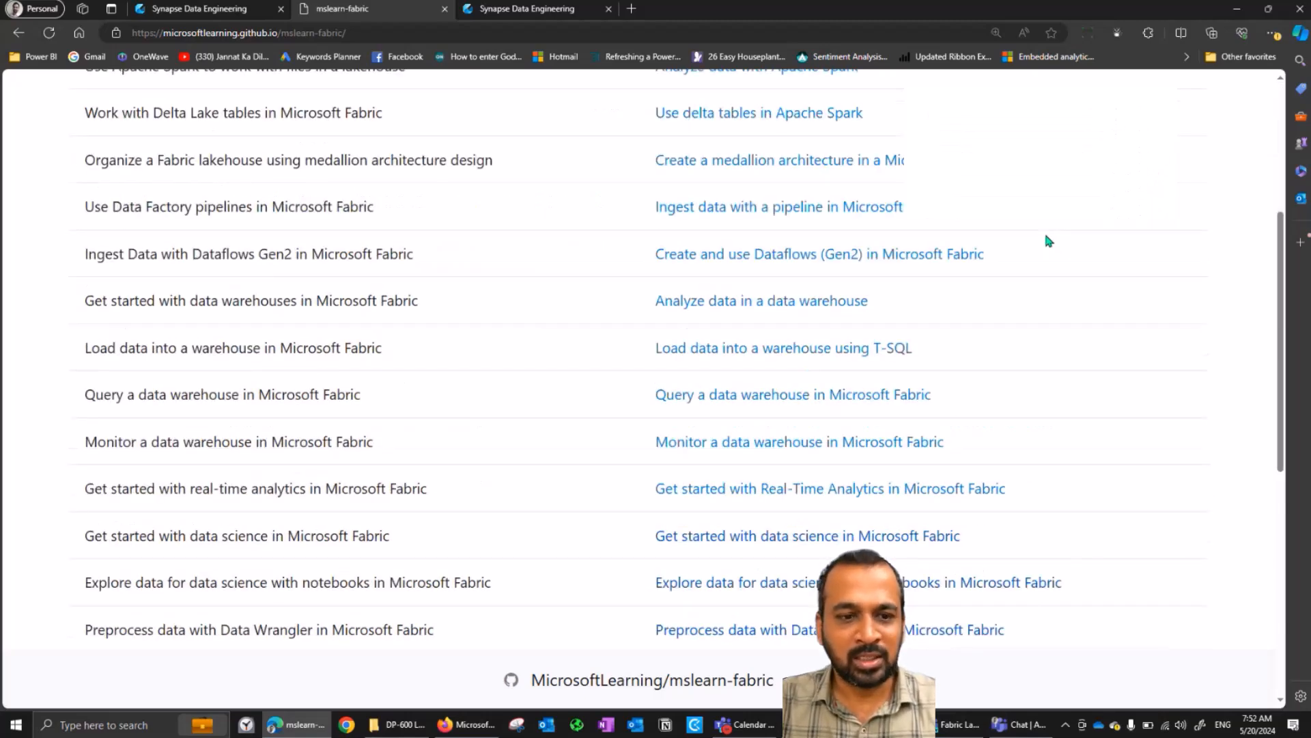
scroll(1048, 240, down, 3)
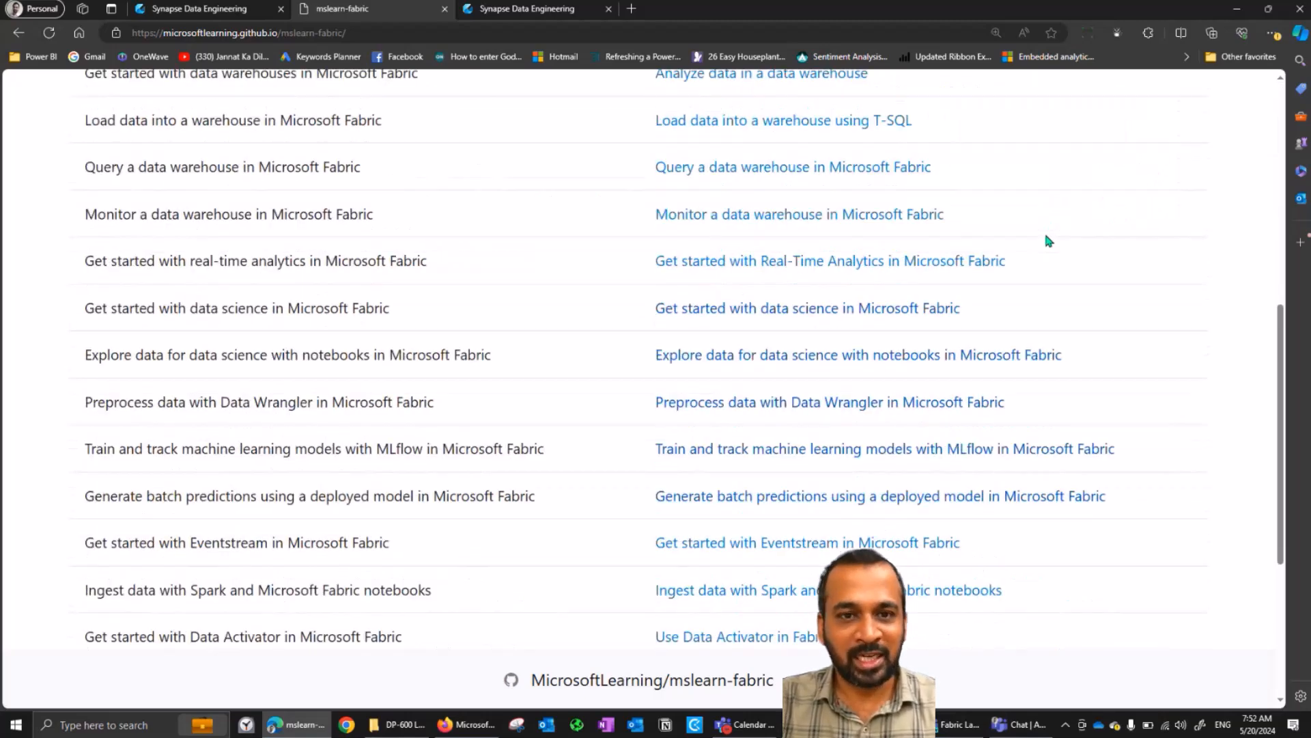
scroll(1049, 240, down, 2)
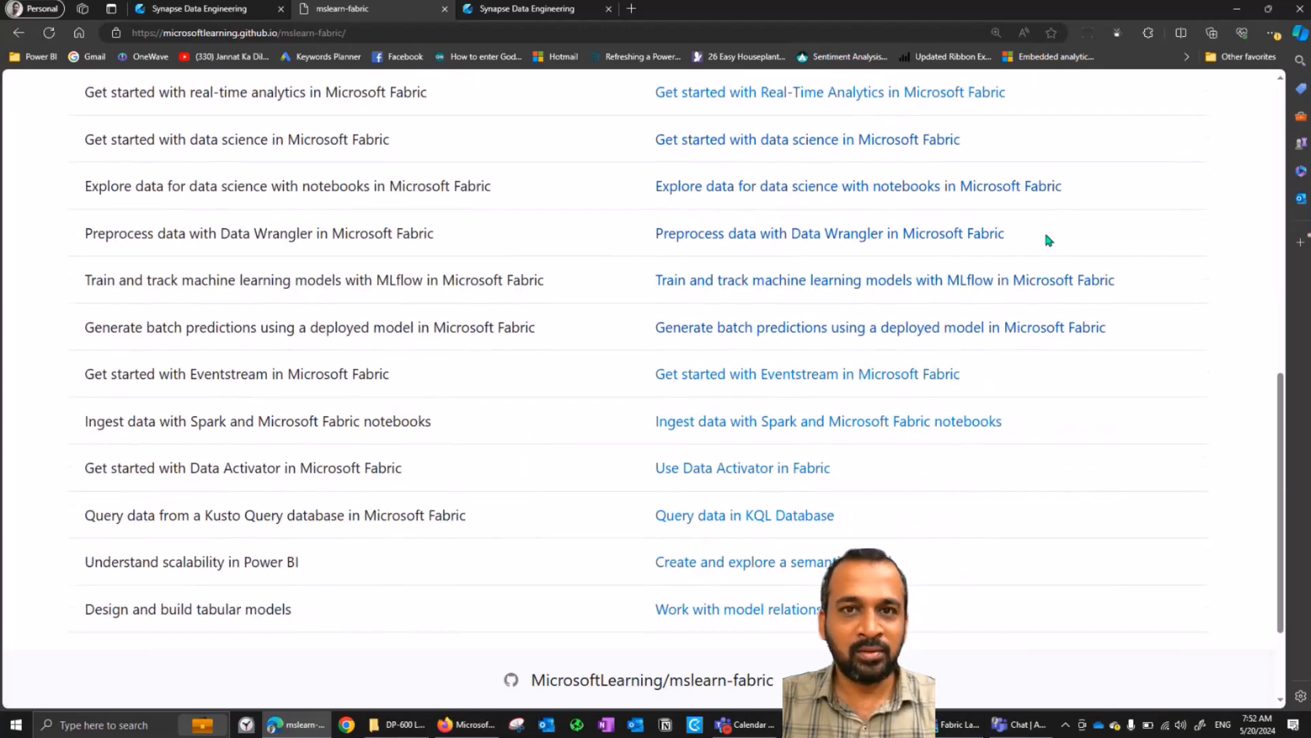
scroll(1048, 239, up, 10)
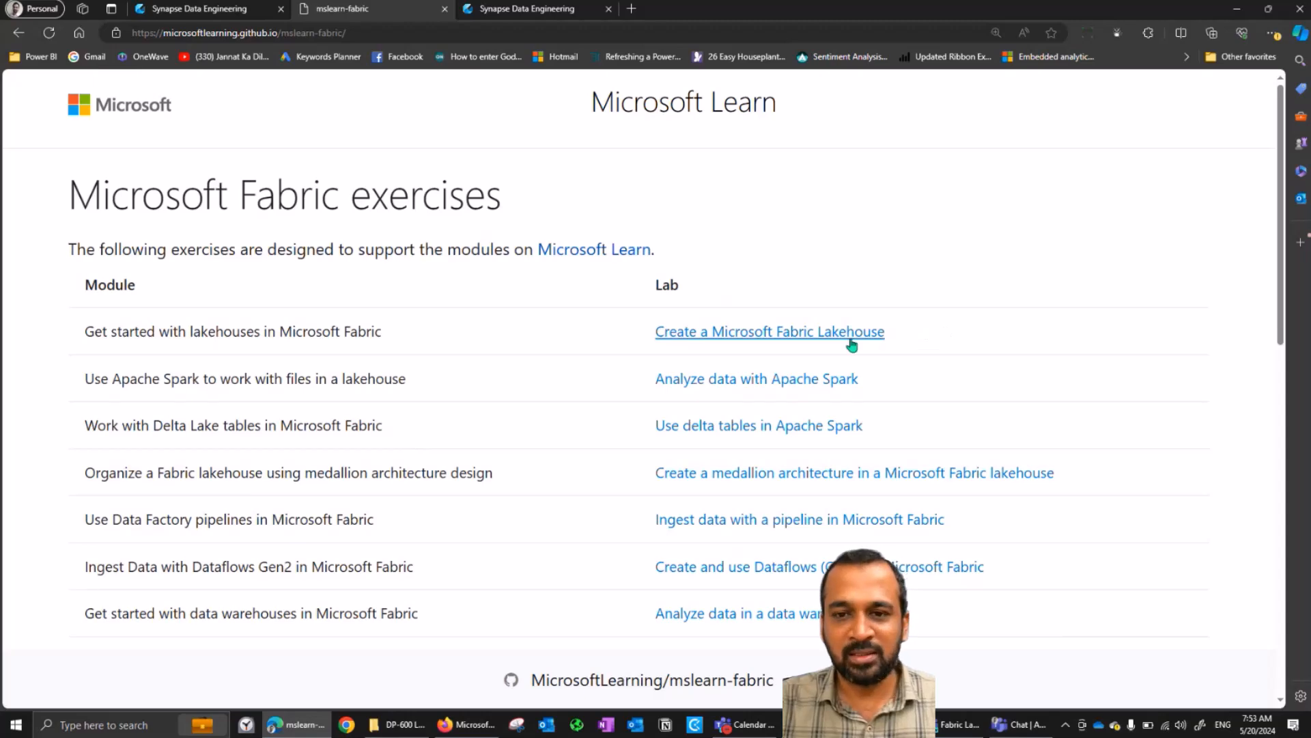
Open the Create a Microsoft Fabric Lakehouse lab and read its introduction up to the workspace creation instructions.
click(777, 334)
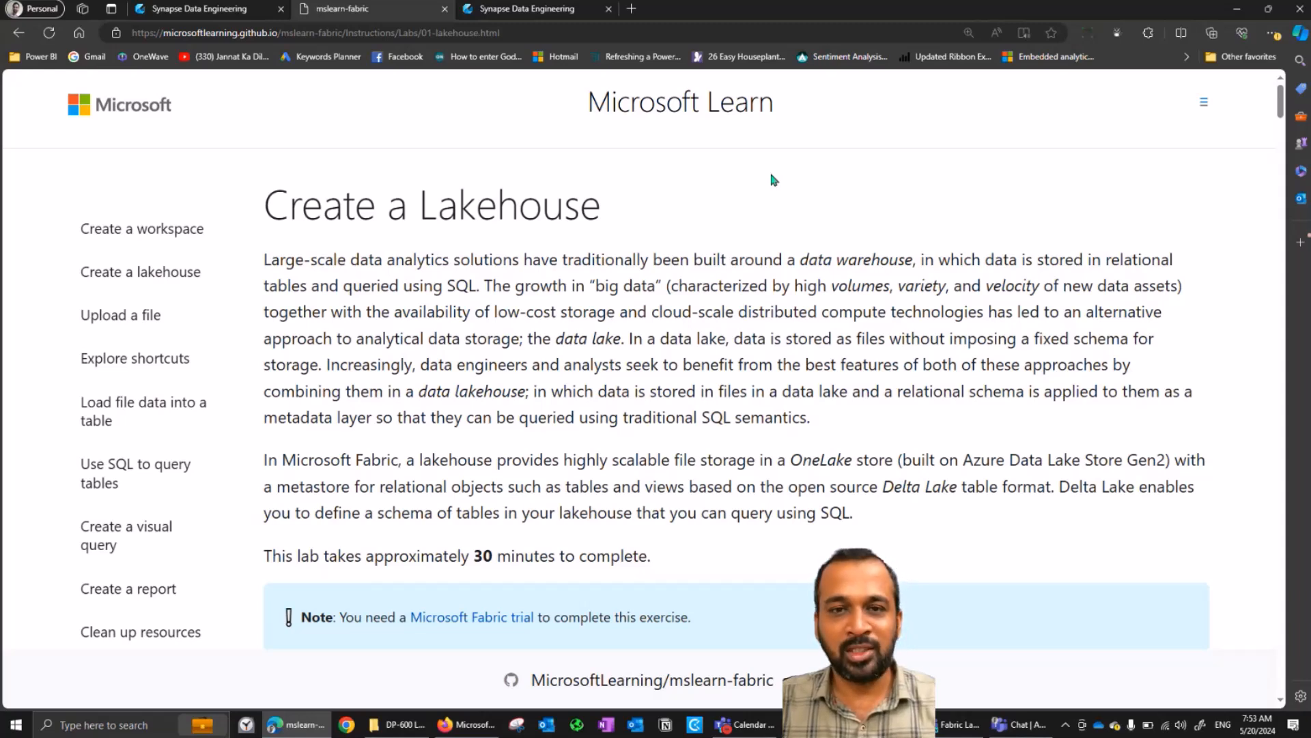
scroll(772, 180, down, 1)
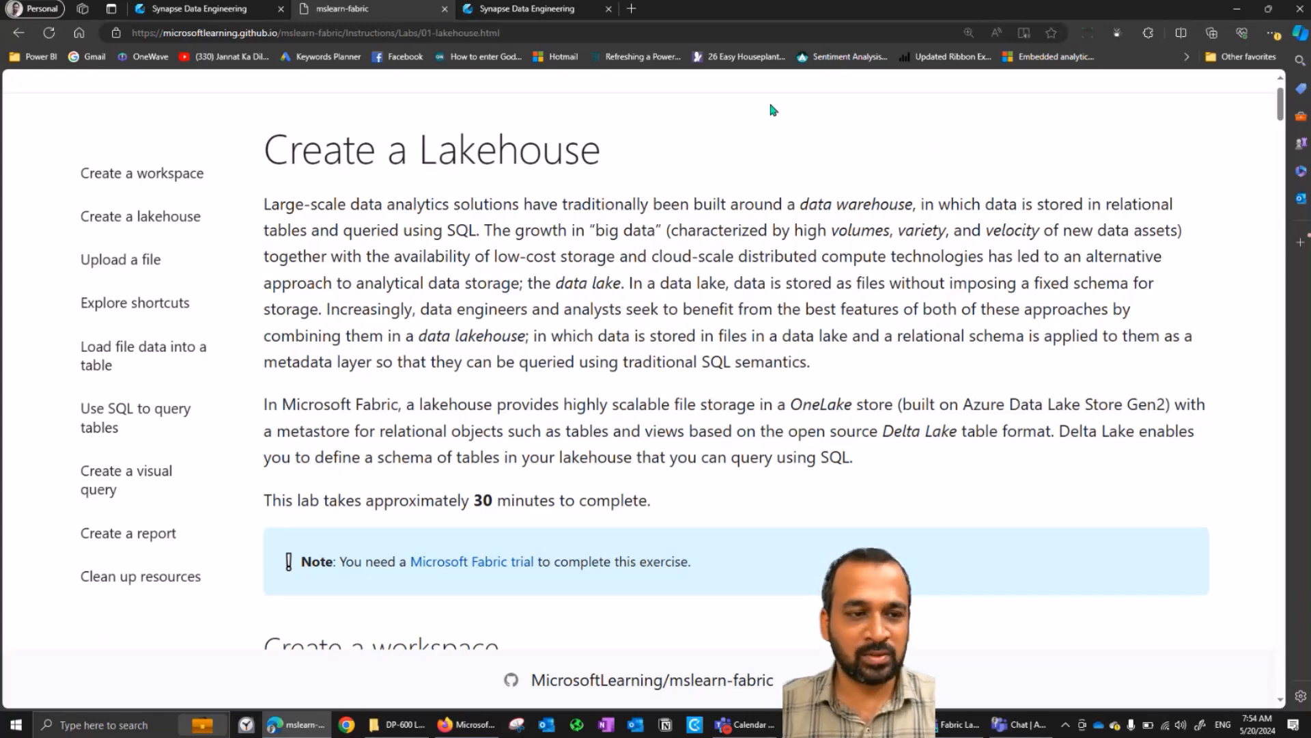
scroll(773, 109, down, 1)
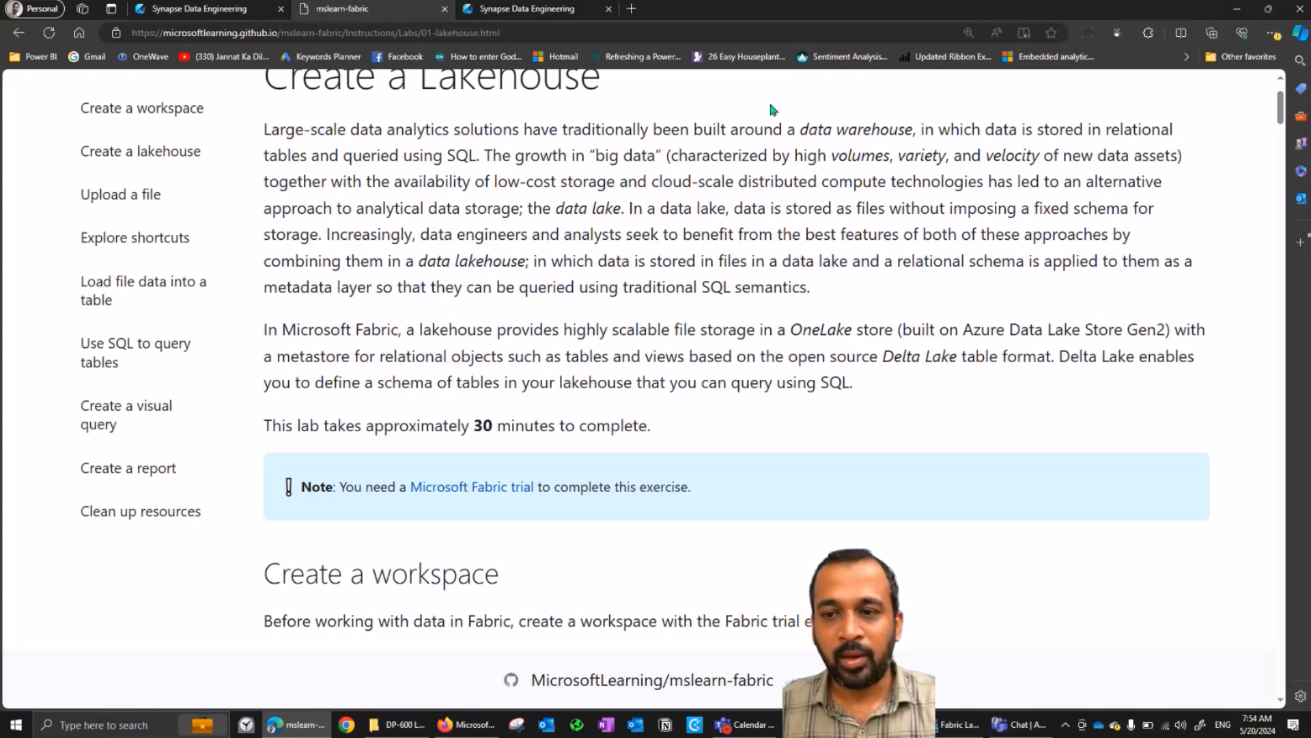
scroll(771, 109, down, 1)
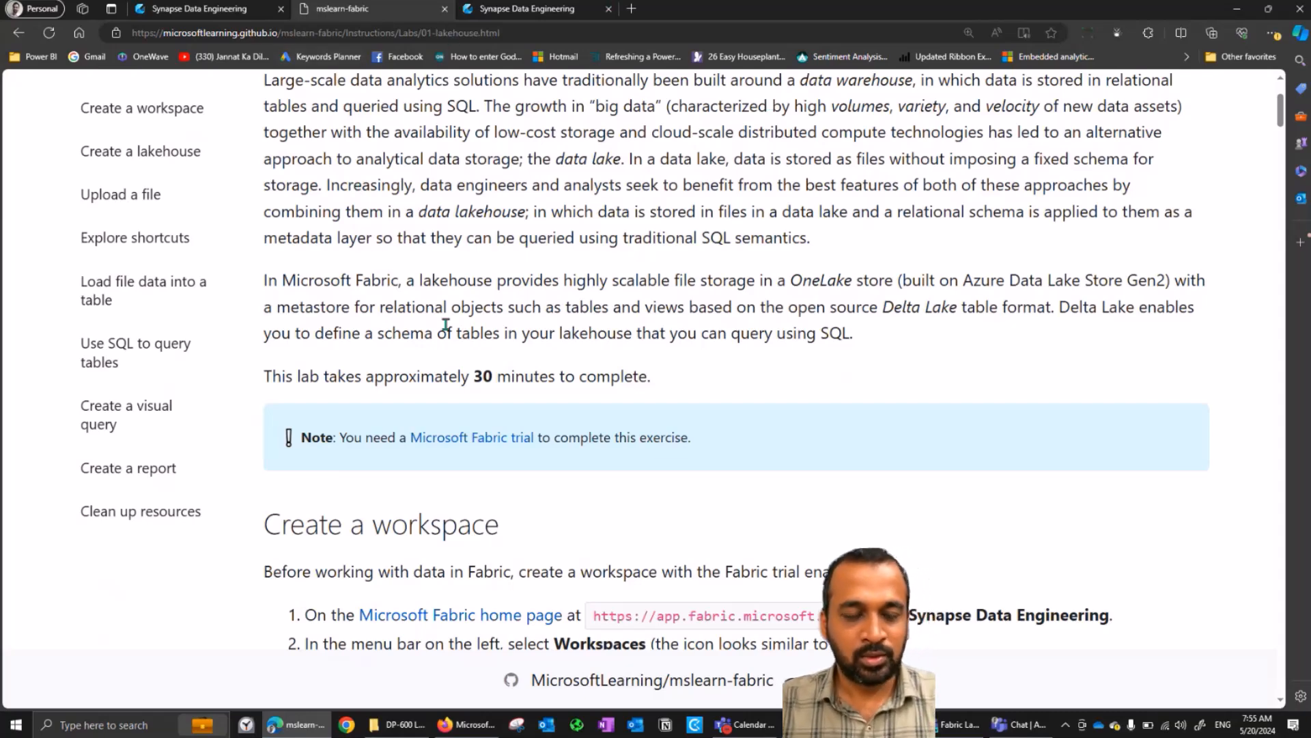
Switch to the DemoDP600_Labs_02 workspace in Fabric and open the new workspace form with its advanced options expanded.
key(ctrl+Tab)
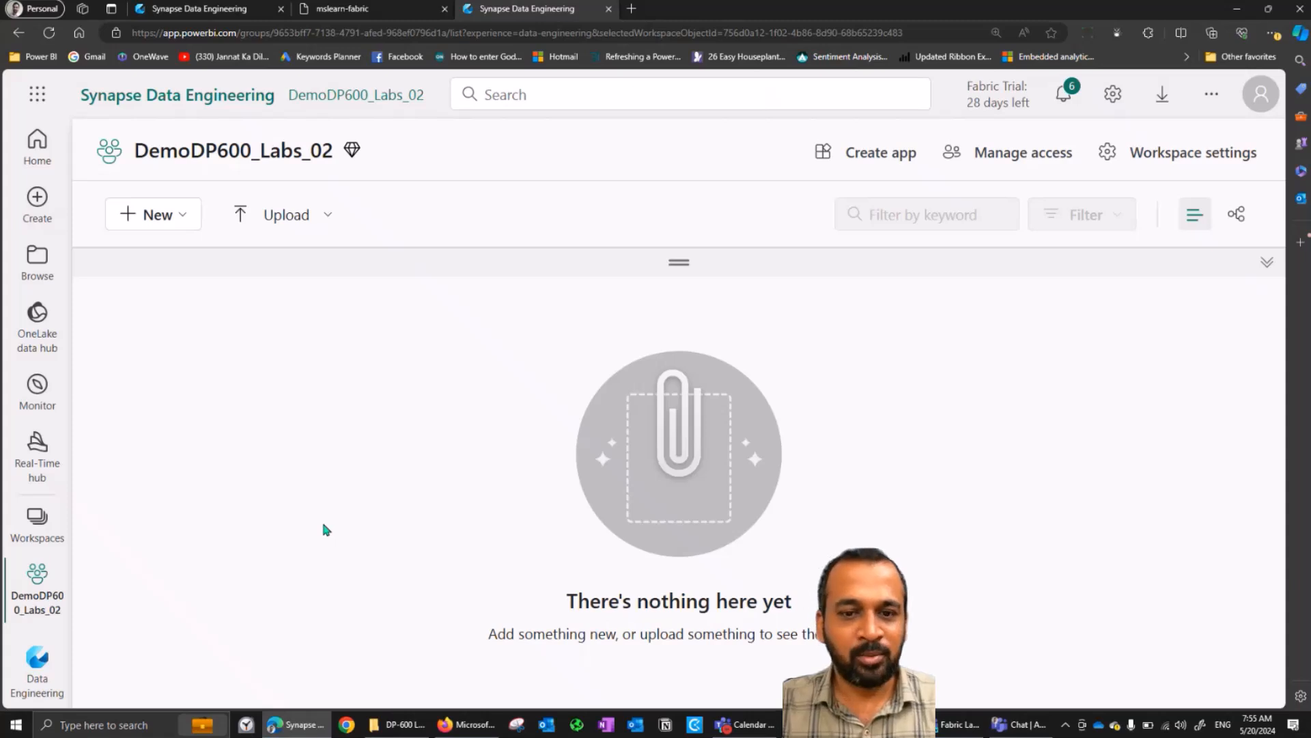
click(39, 527)
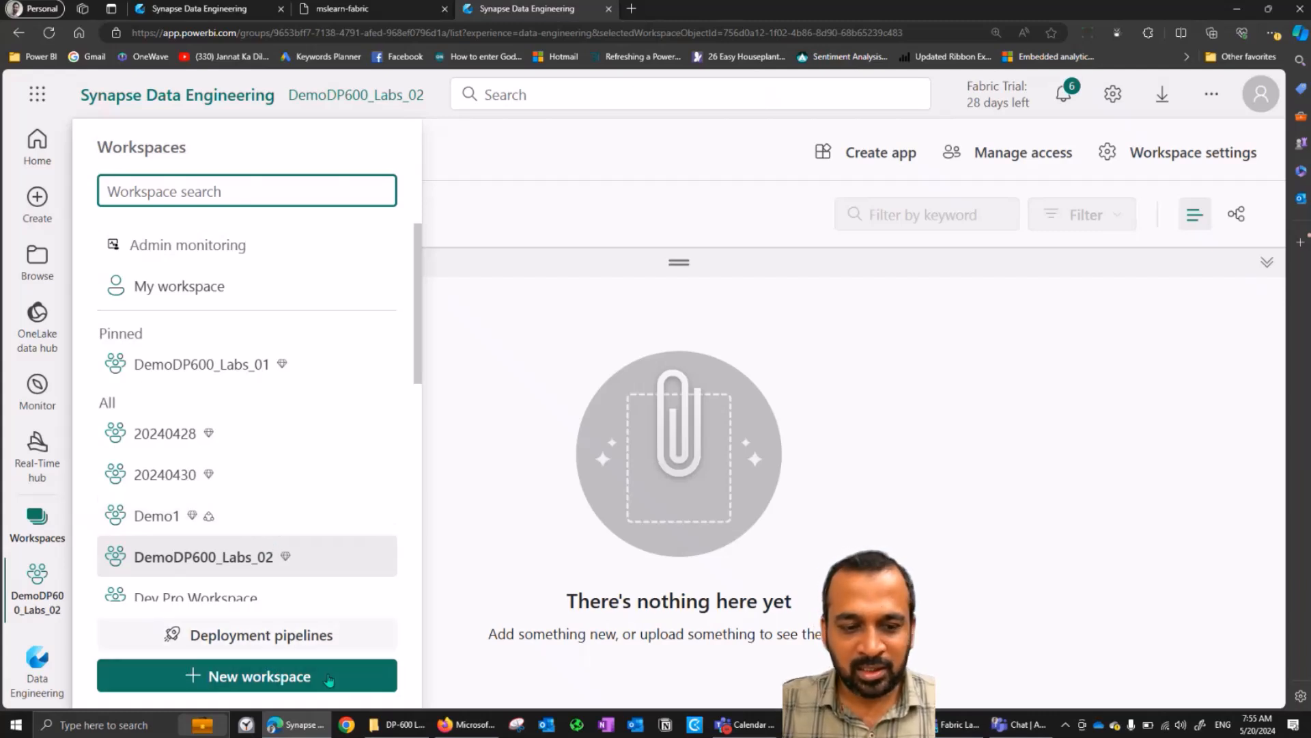
click(263, 680)
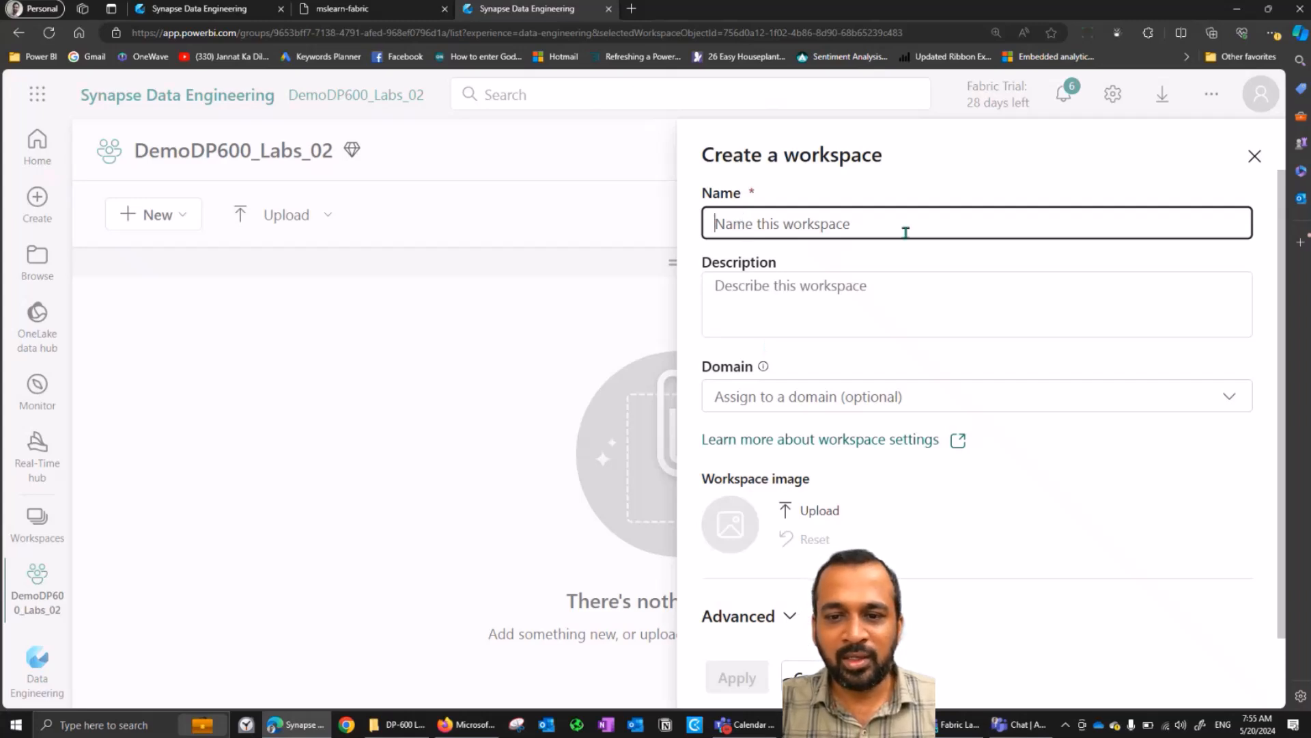
click(798, 622)
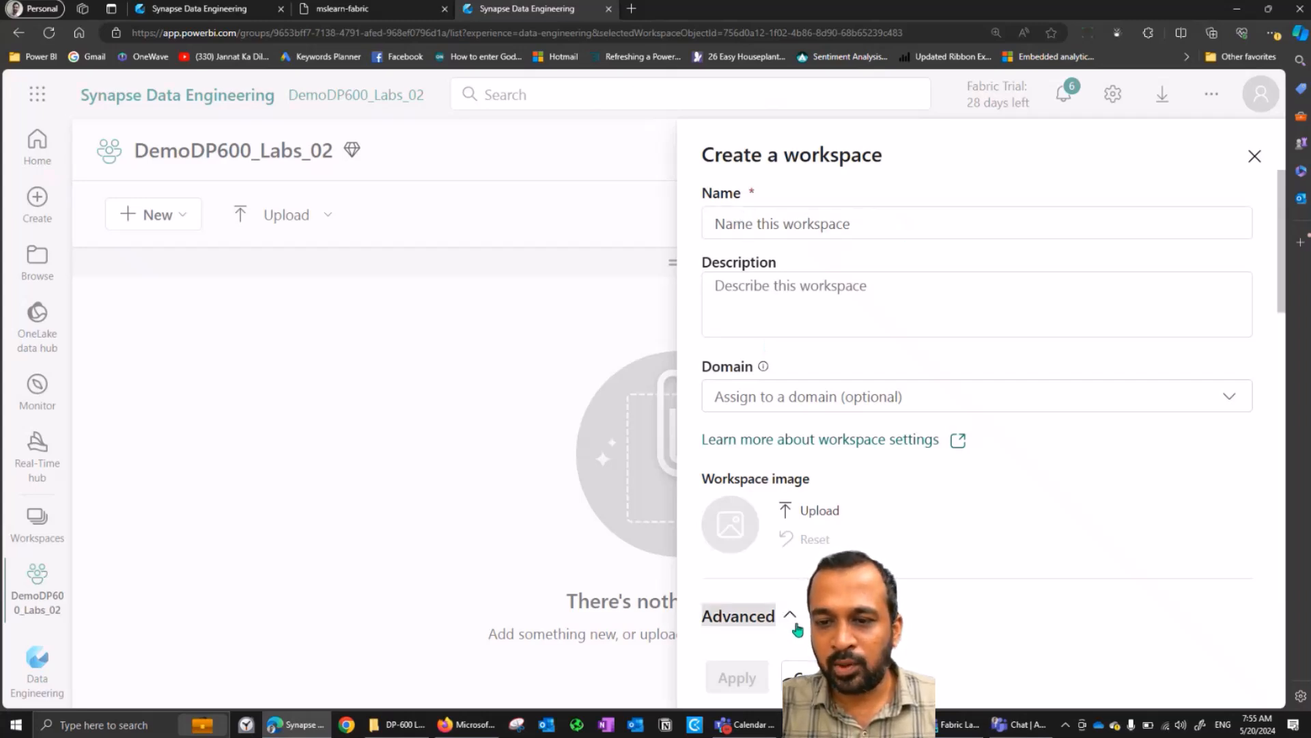
Examine the license modes offered for a new workspace, and close the form without creating one.
scroll(1284, 286, down, 1)
drag(1284, 286, 1287, 424)
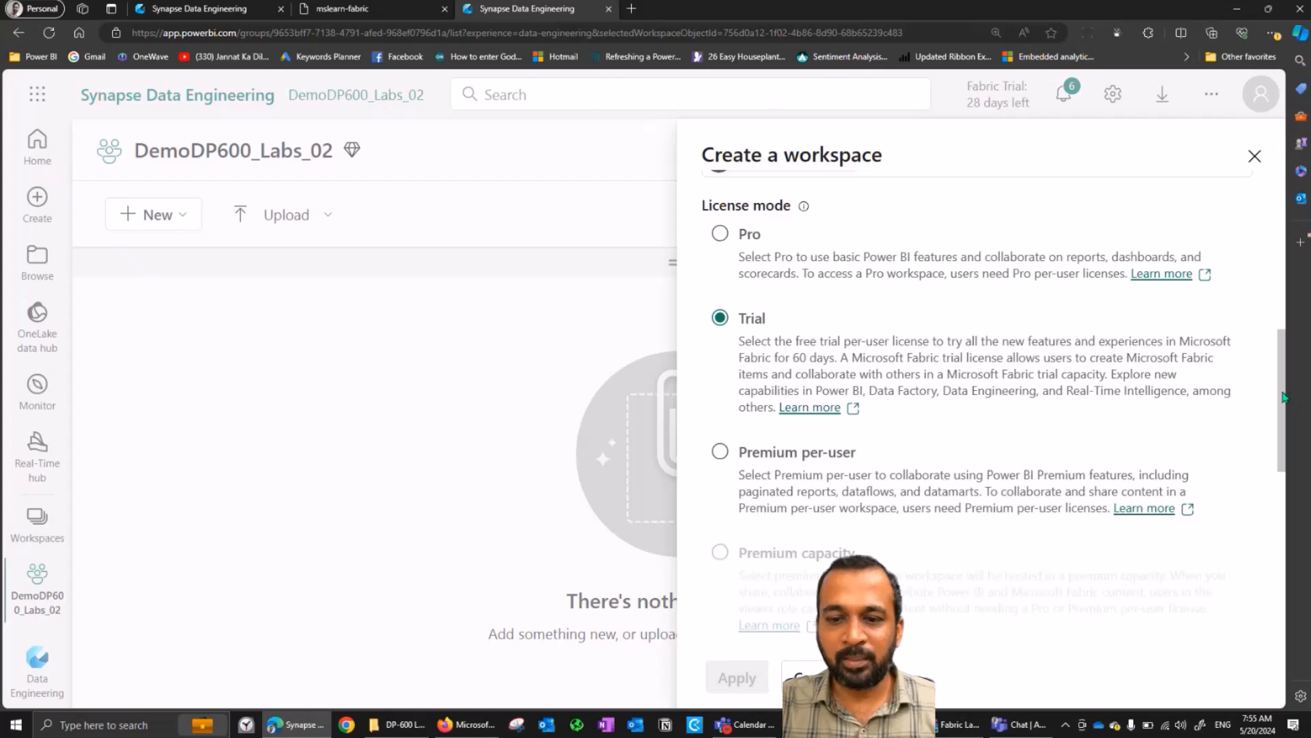
scroll(1291, 410, down, 3)
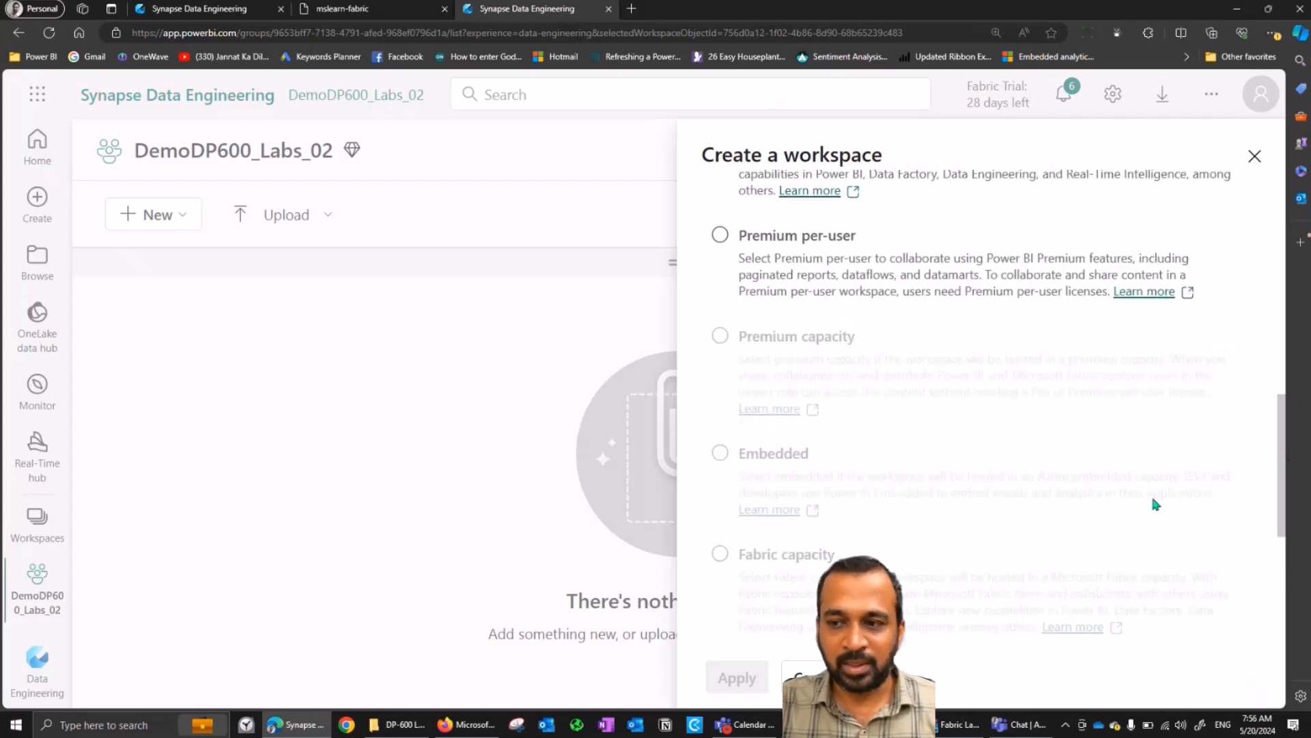
scroll(1280, 382, up, 1)
scroll(1280, 383, up, 2)
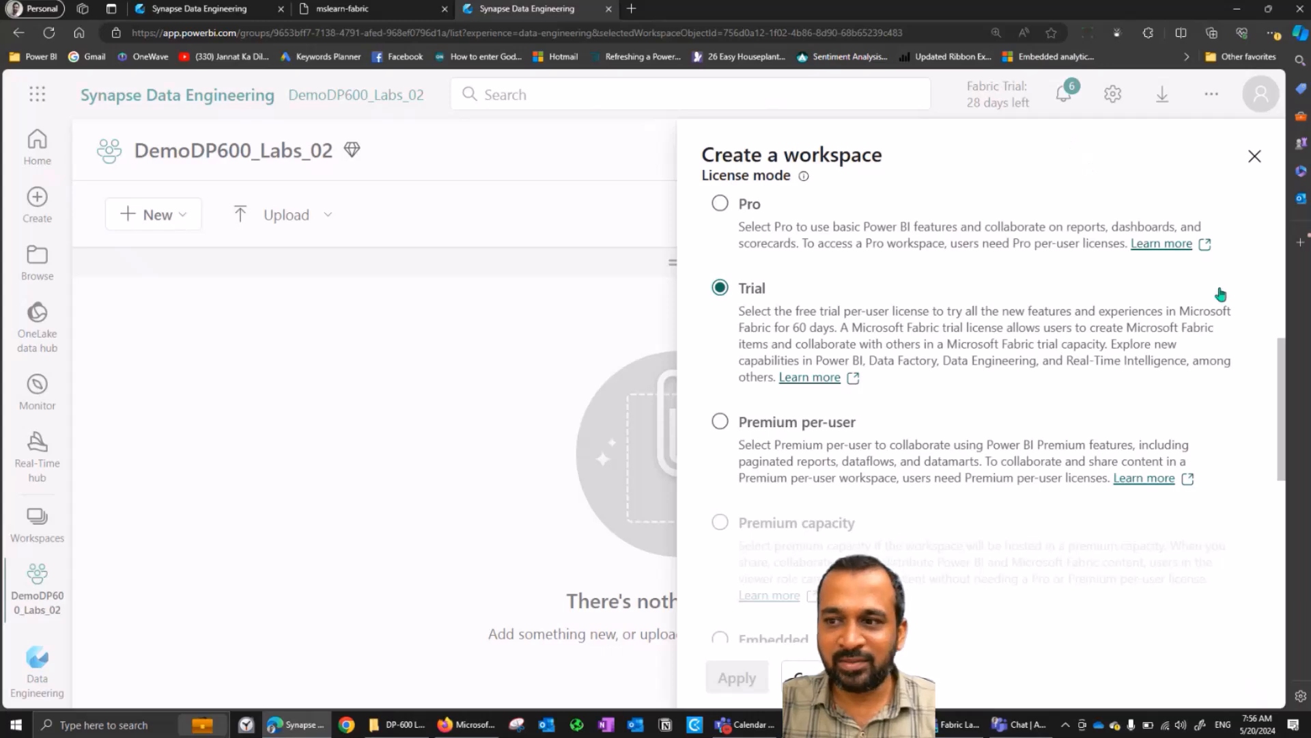
drag(1283, 360, 1282, 444)
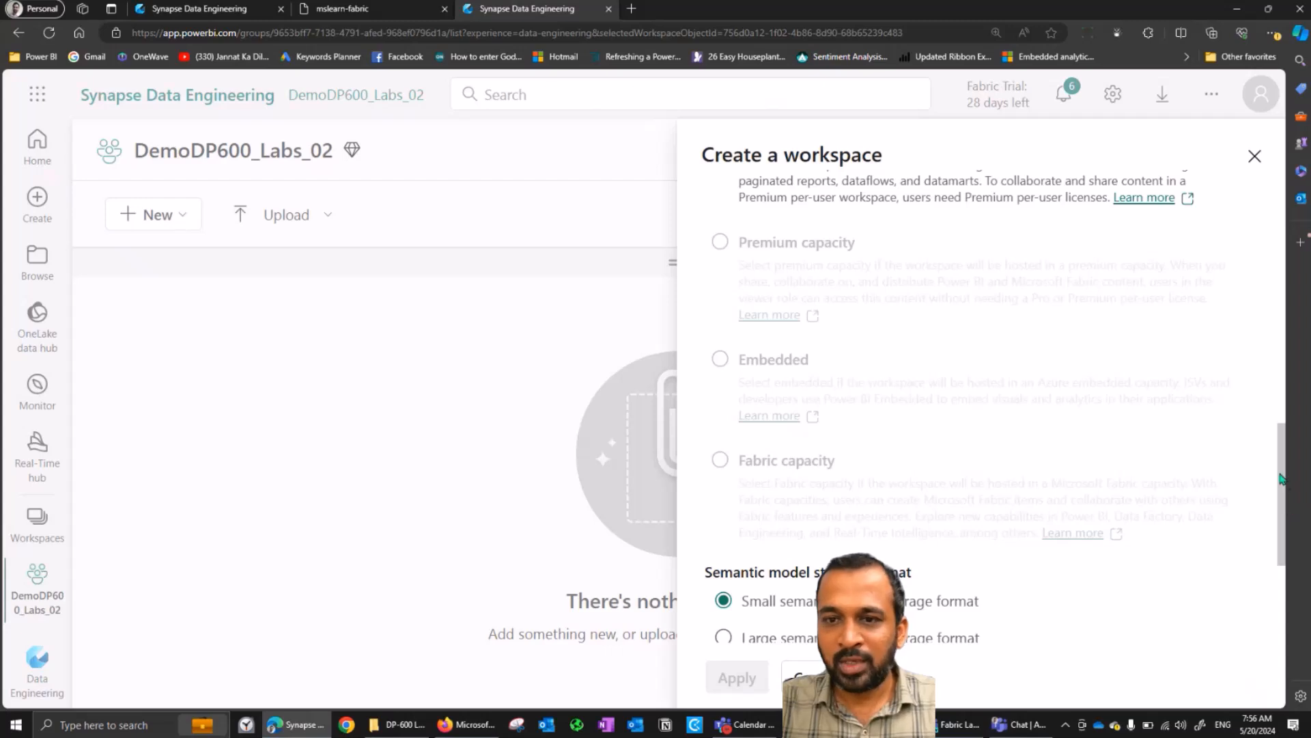
scroll(1276, 455, up, 2)
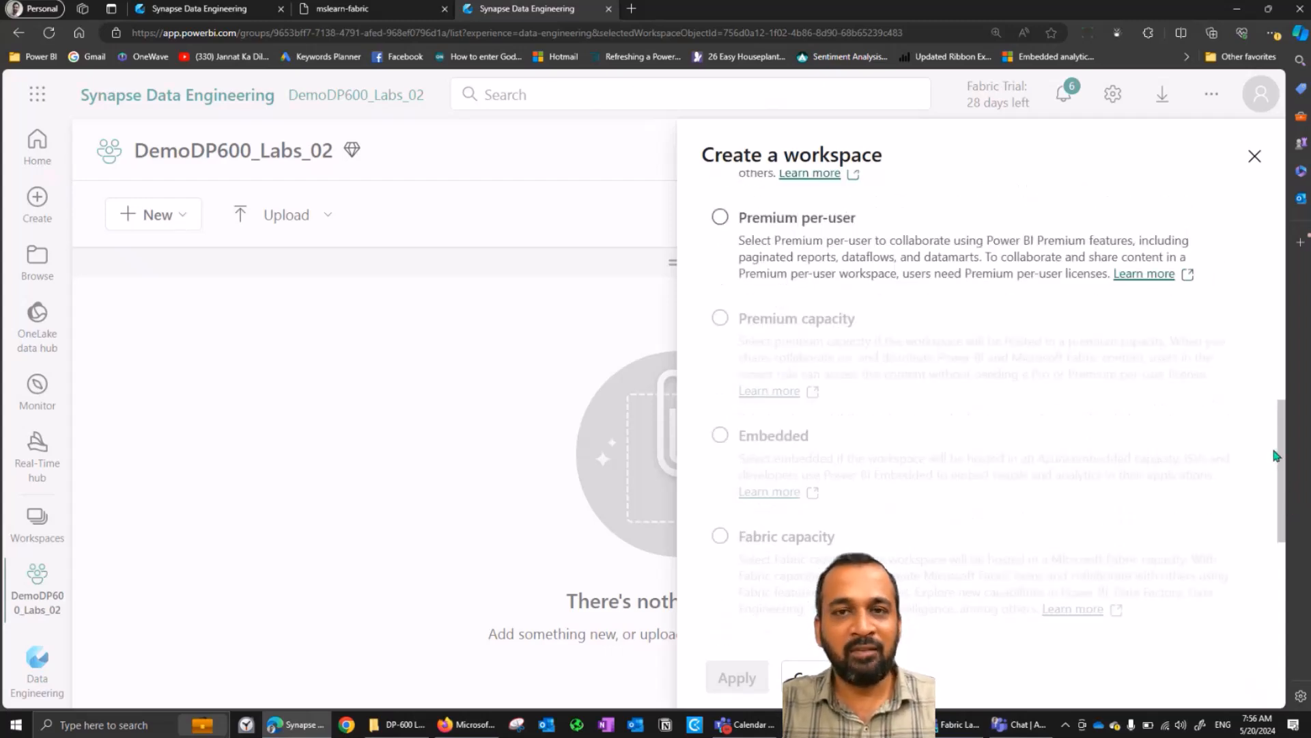
drag(1276, 455, 1276, 383)
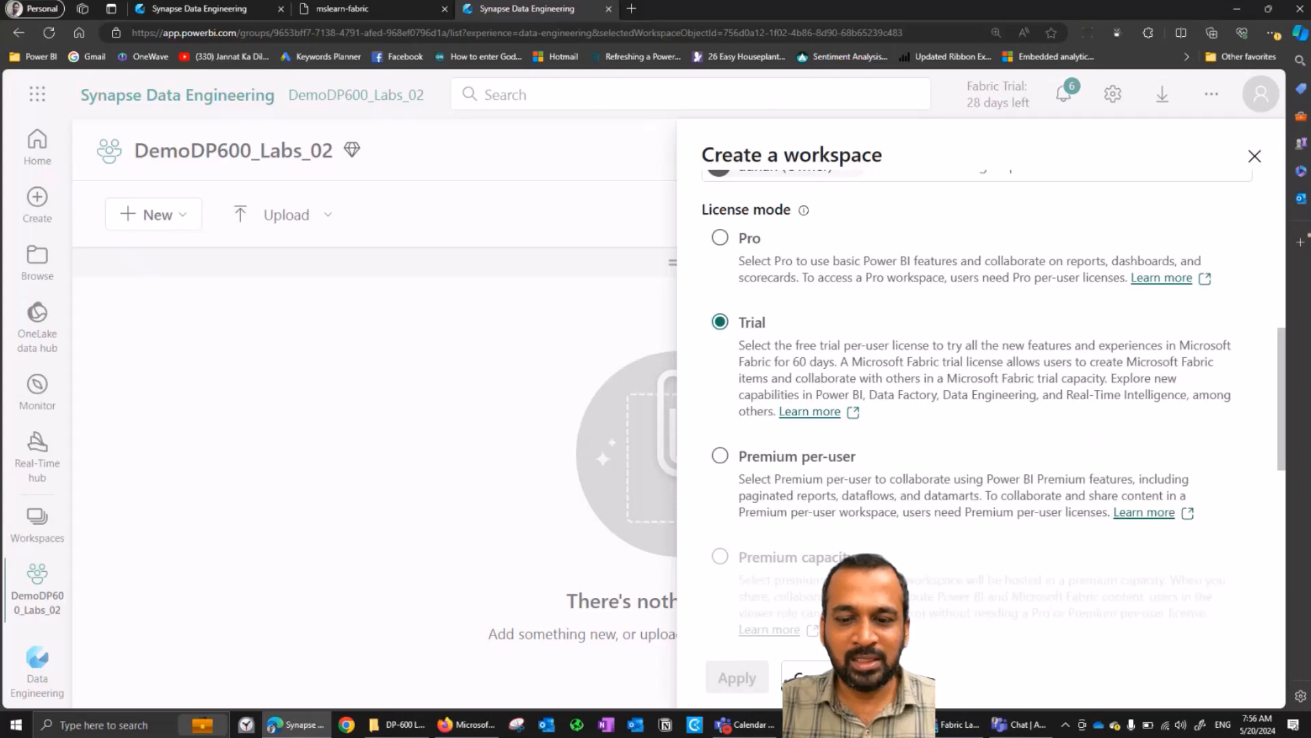
click(812, 676)
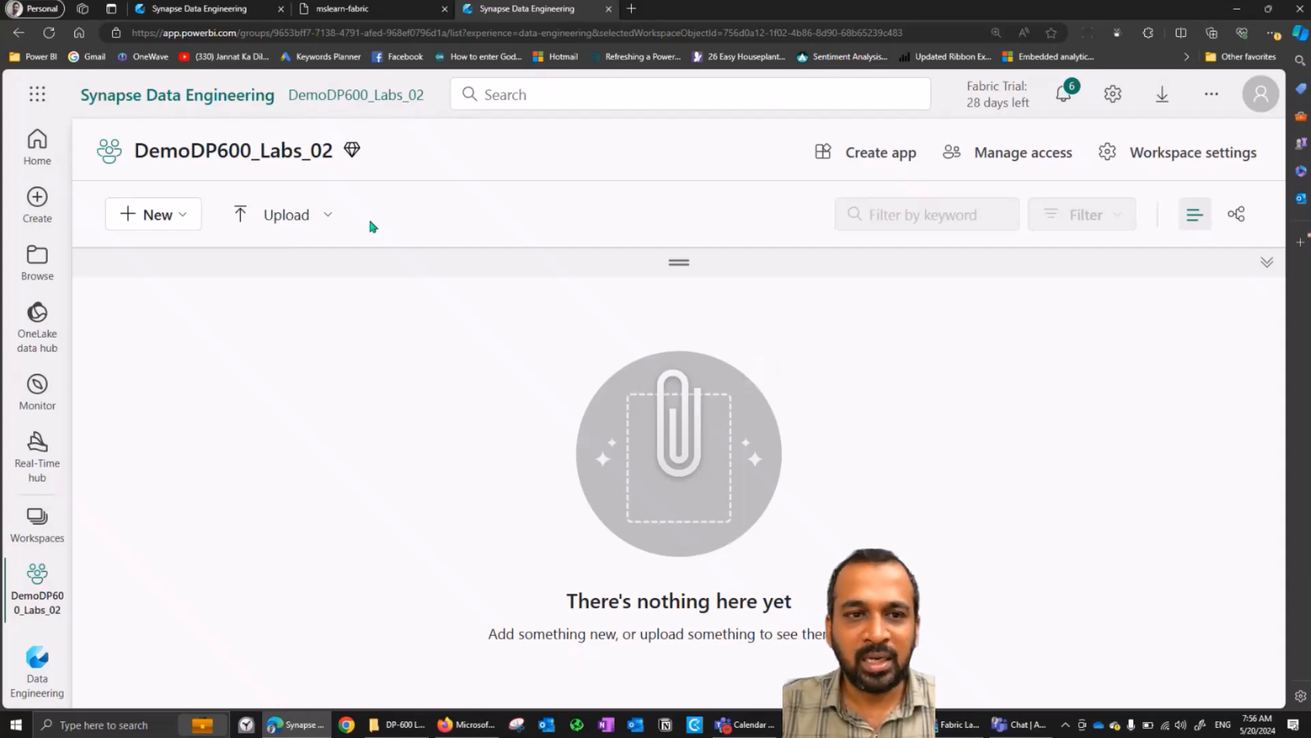
Rename the current workspace to Demo_Fabric_Labs_02 in its settings.
click(1169, 154)
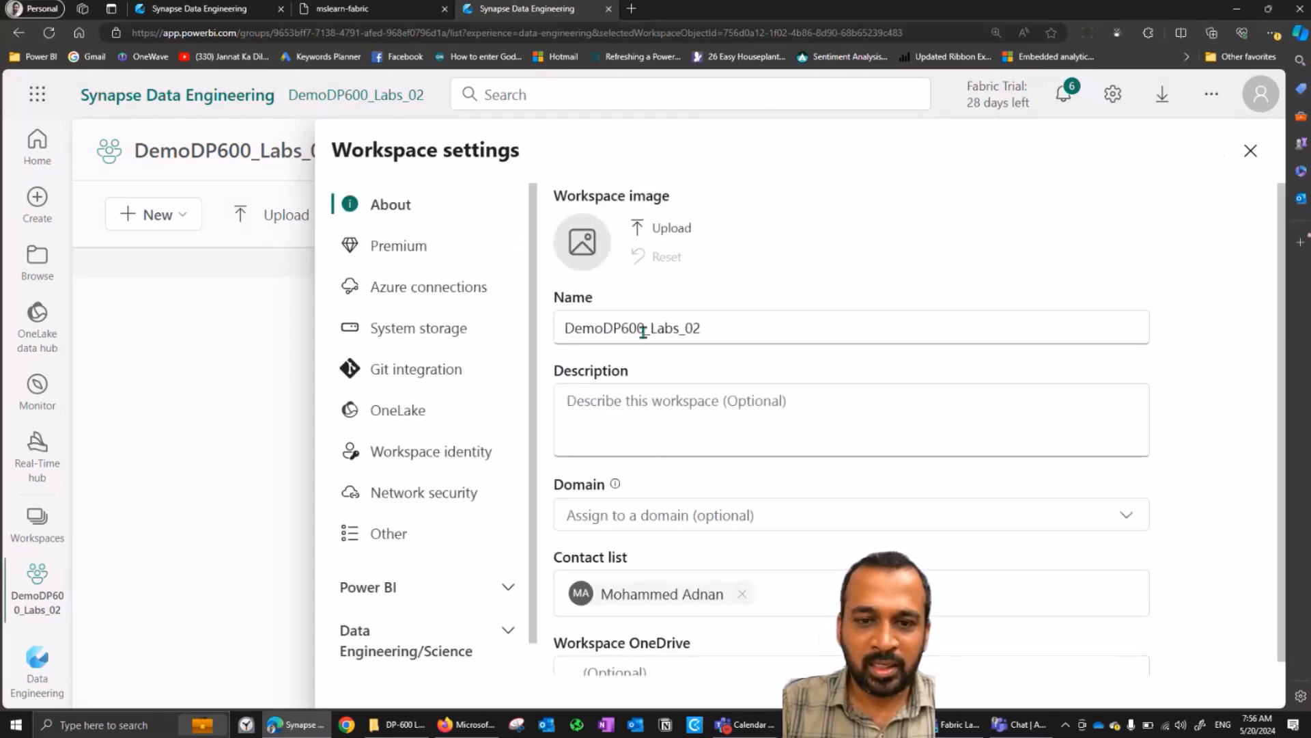
drag(604, 328, 647, 328)
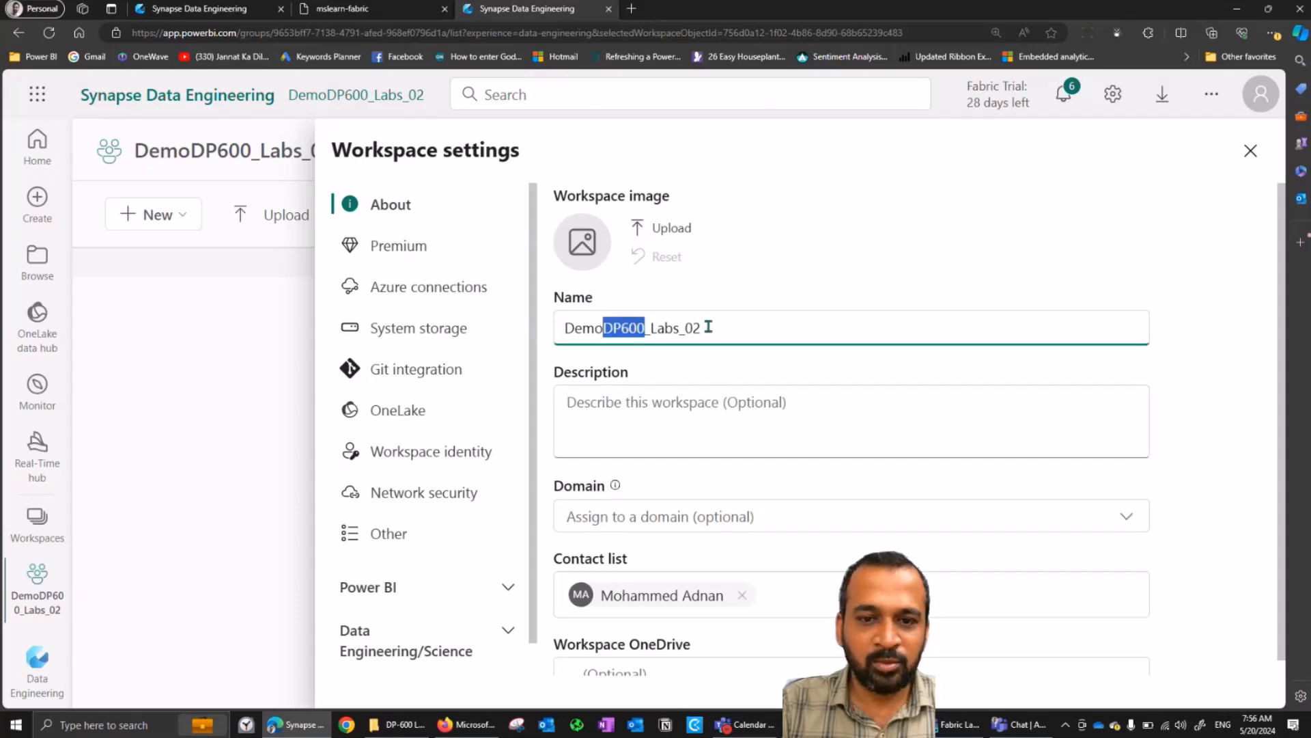
key(BackSpace)
text(Fa)
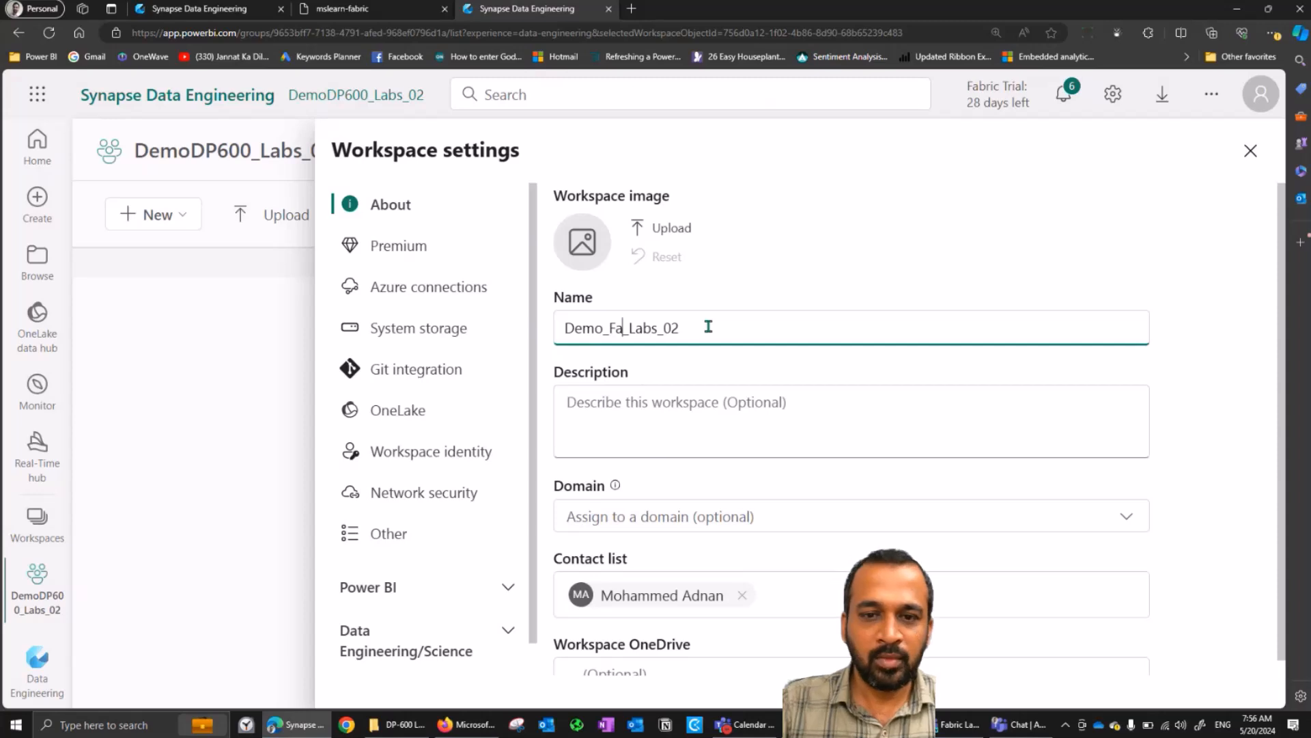
text(bric)
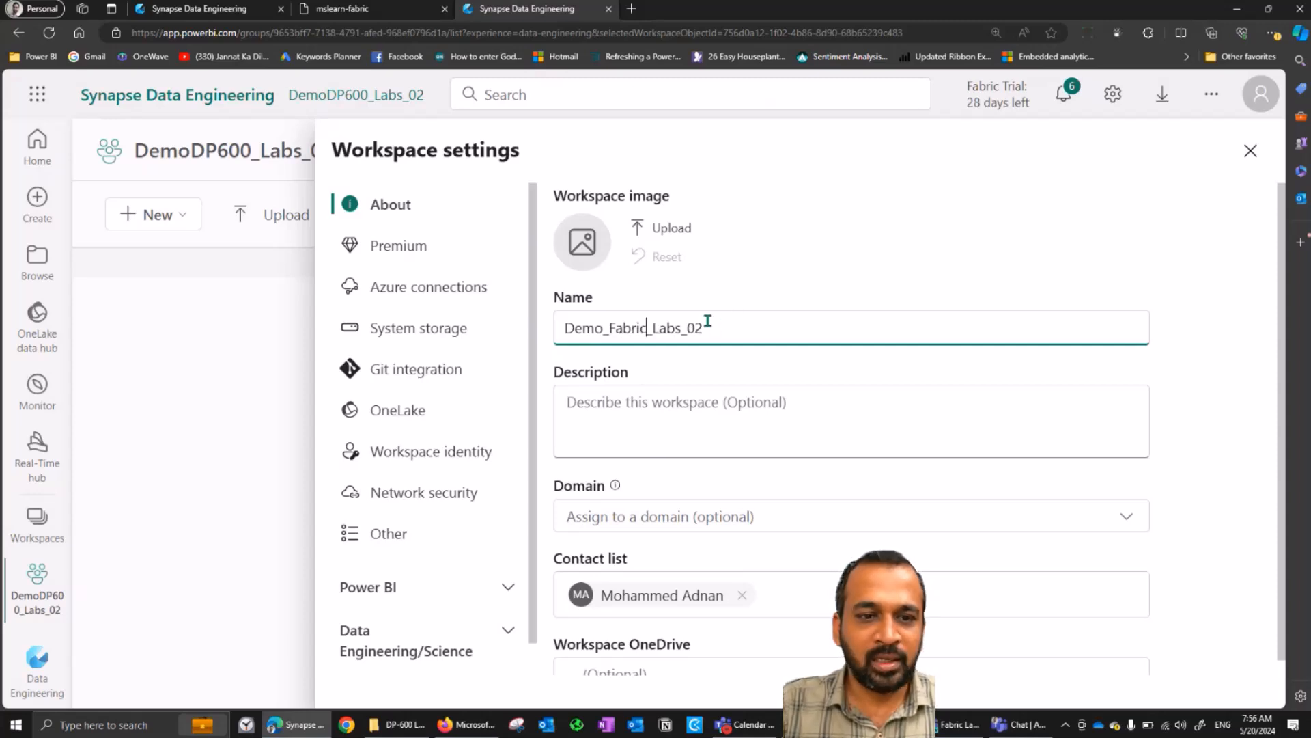
click(246, 372)
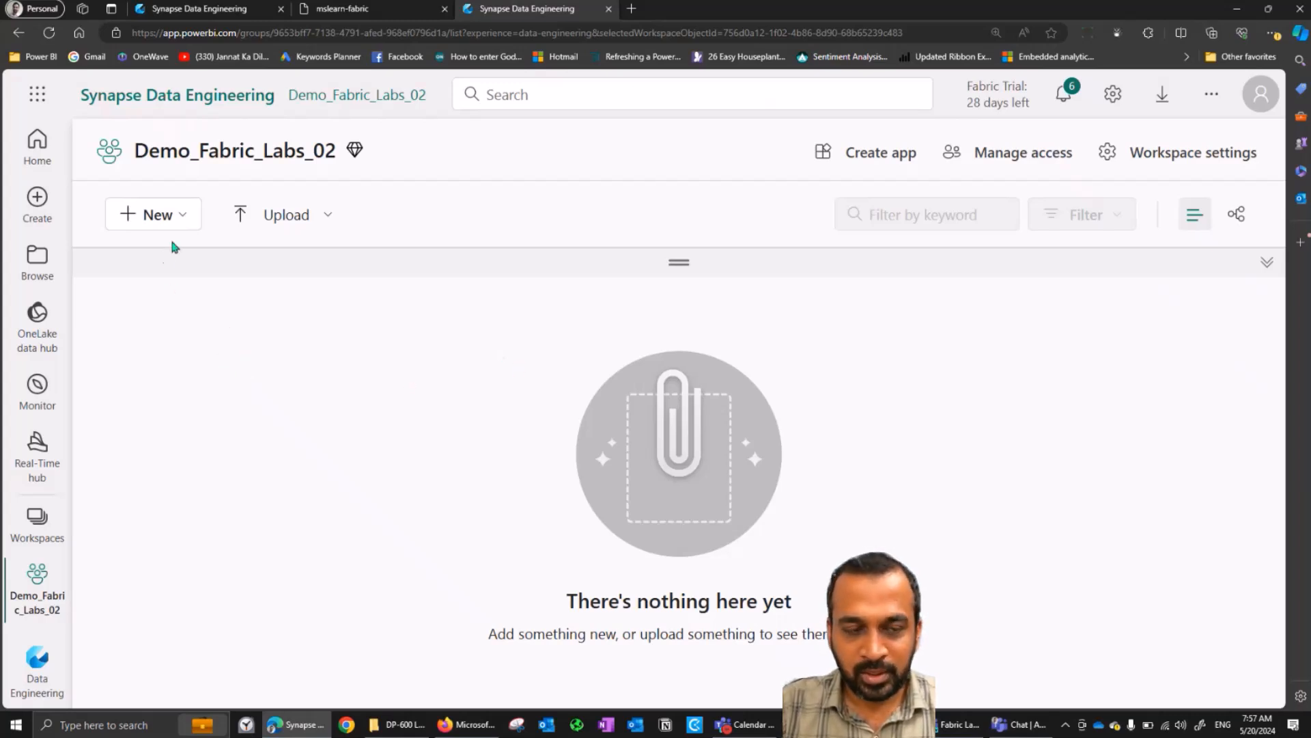
click(184, 219)
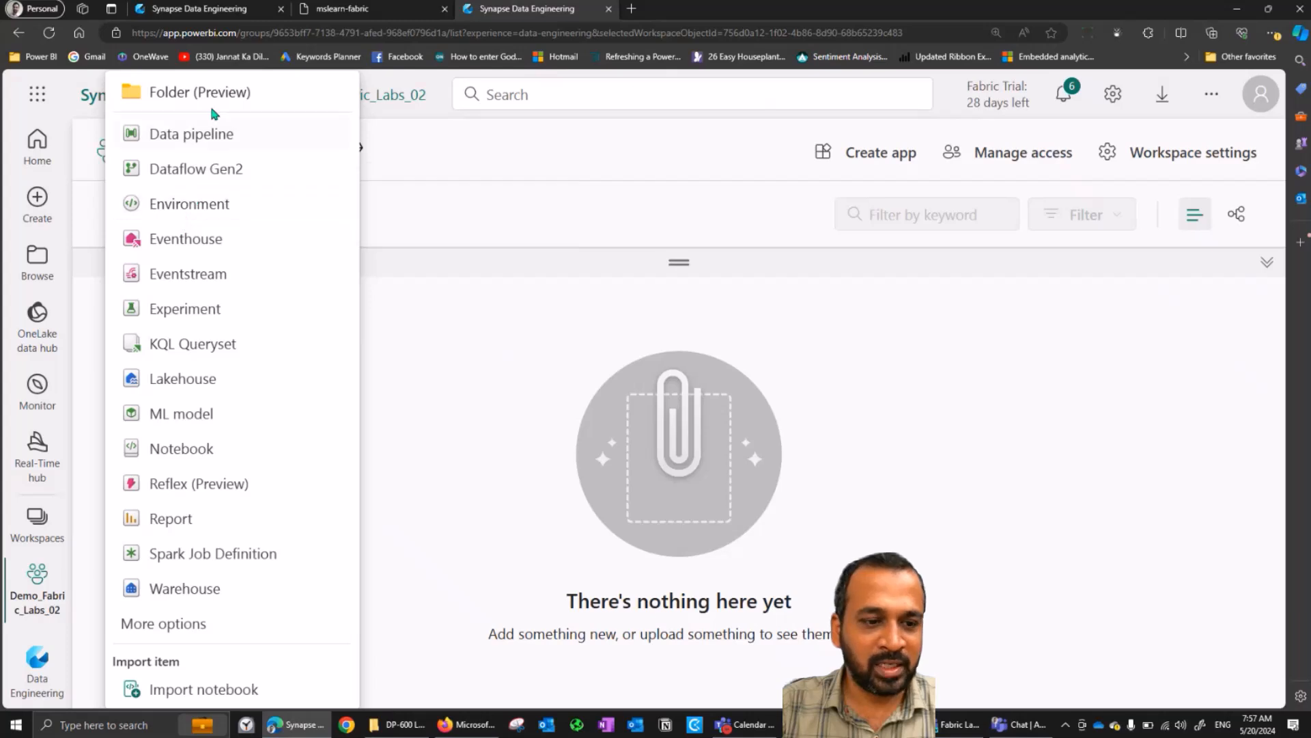
click(30, 675)
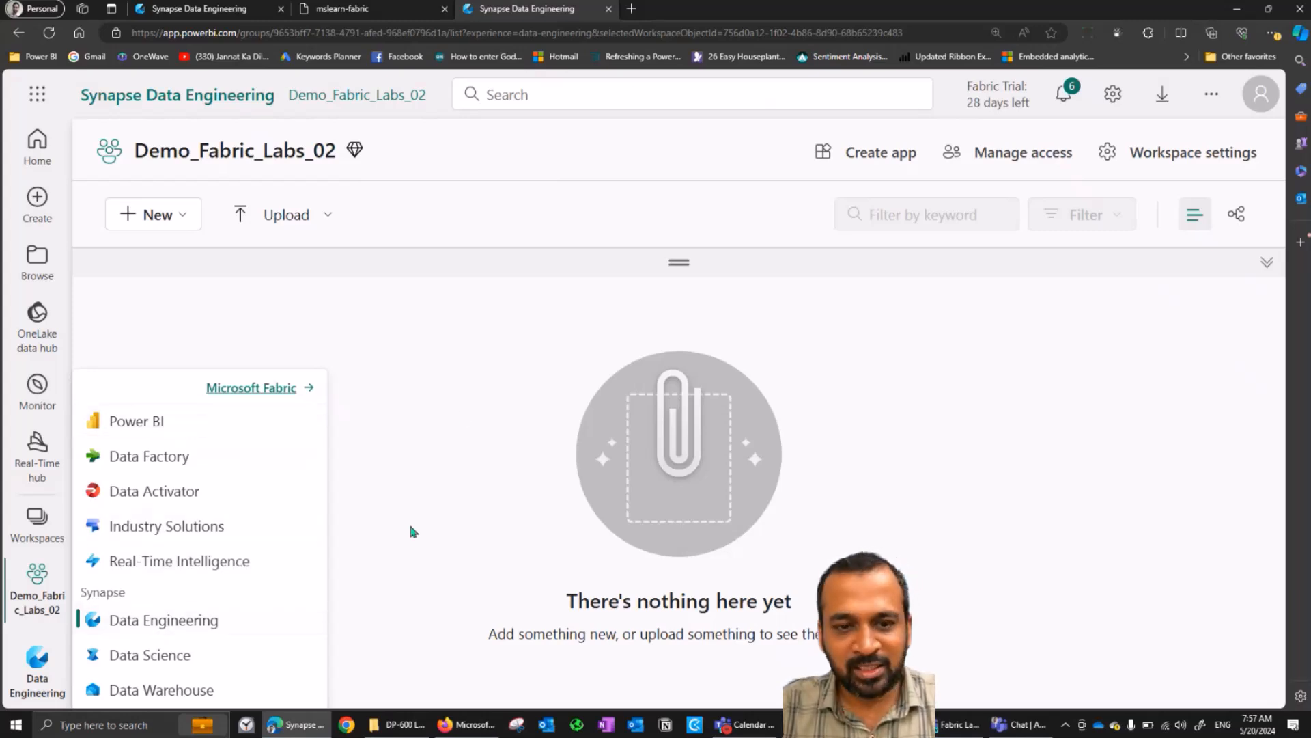
click(456, 409)
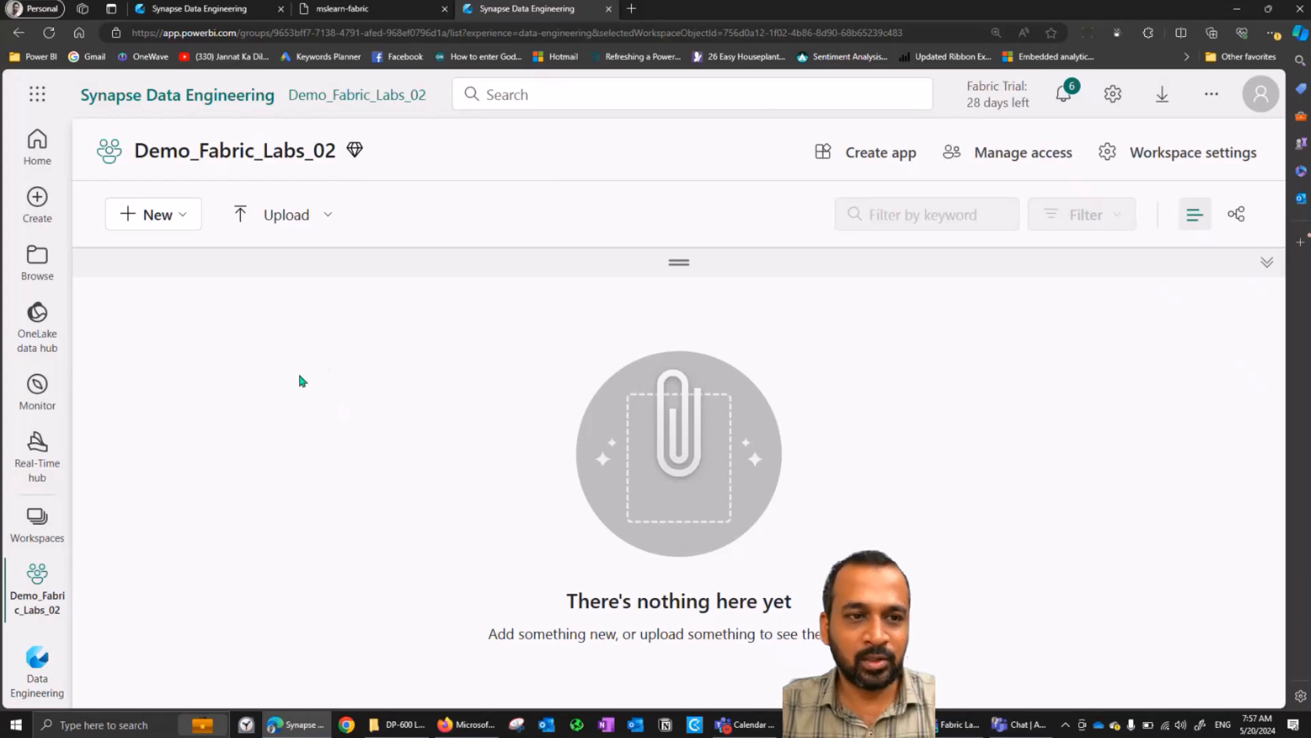
Create a folder named Lab01 in the Demo_Fabric_Labs_02 workspace.
click(179, 218)
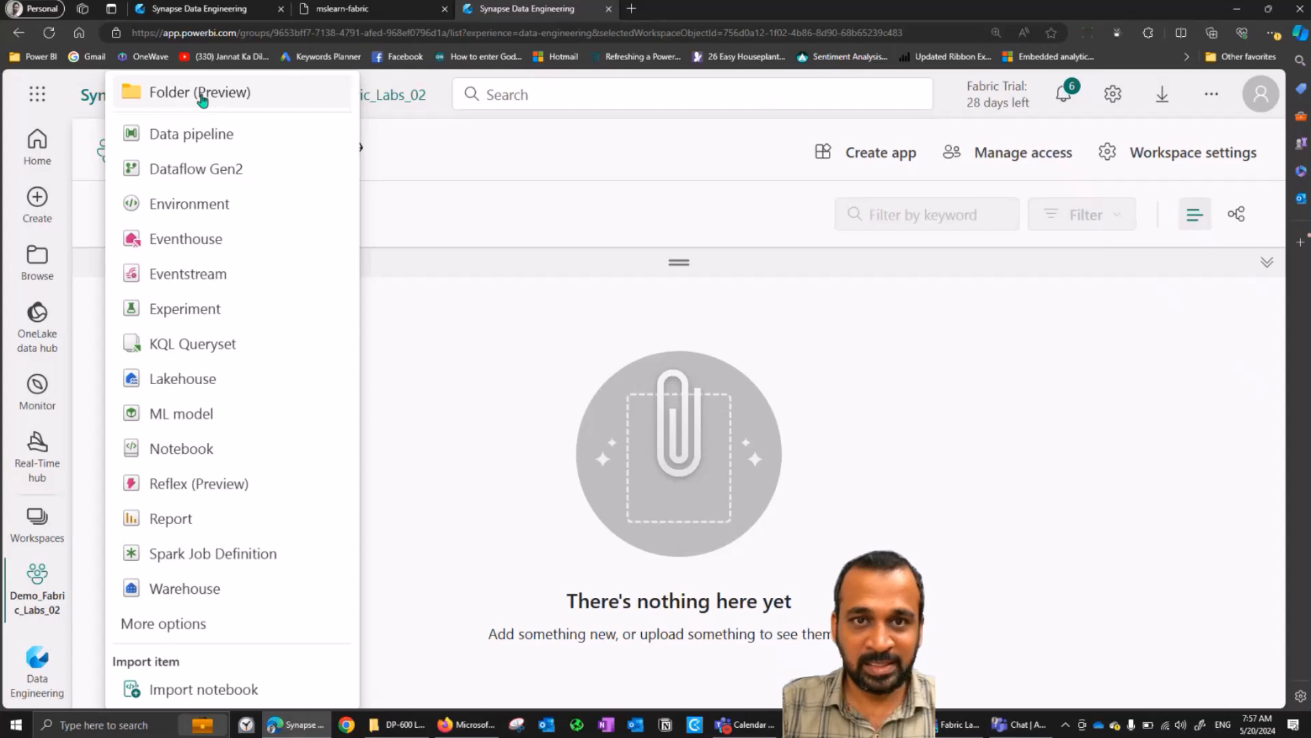
click(264, 95)
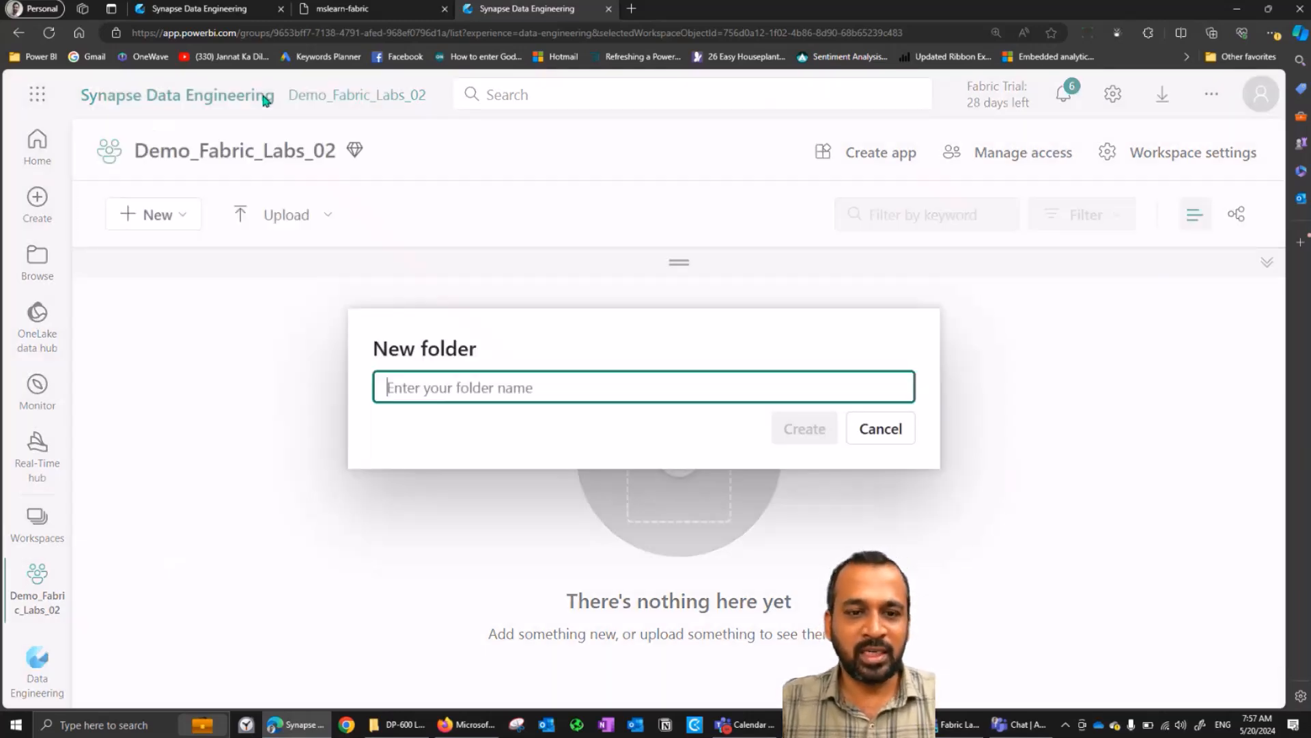
text(L)
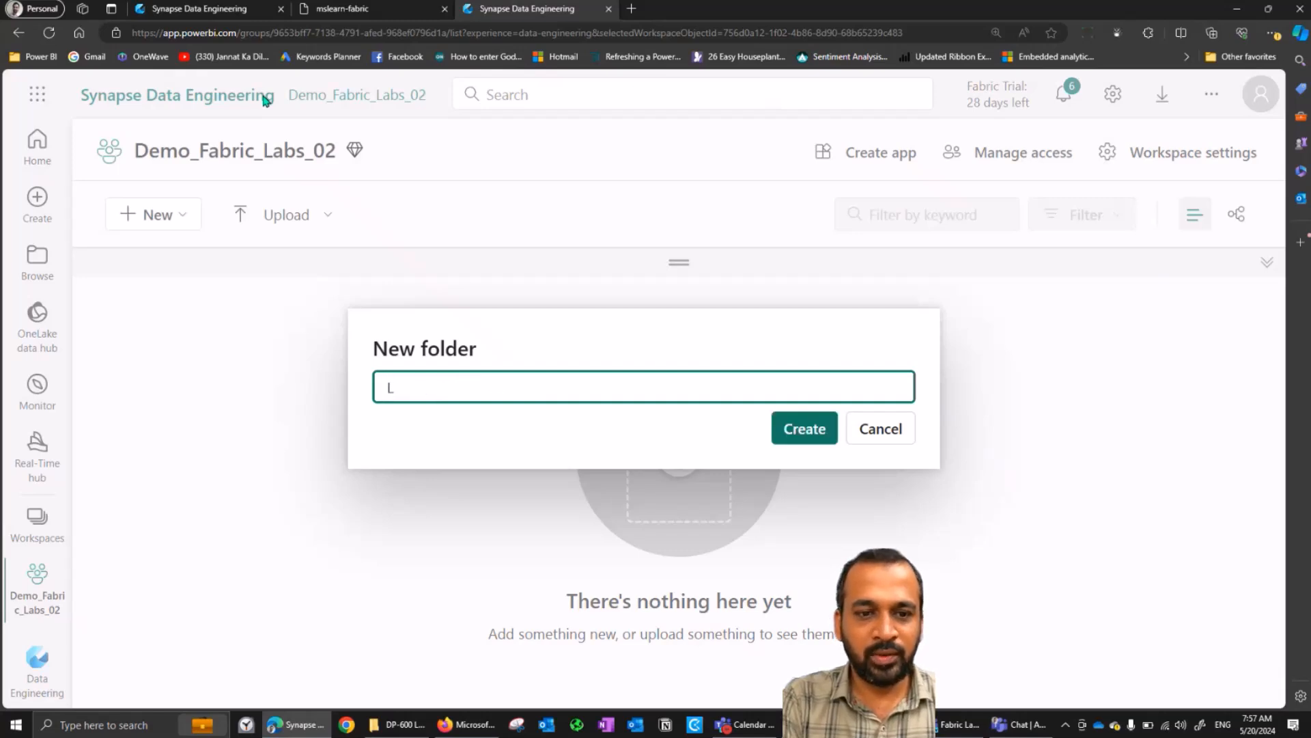
text(ab01)
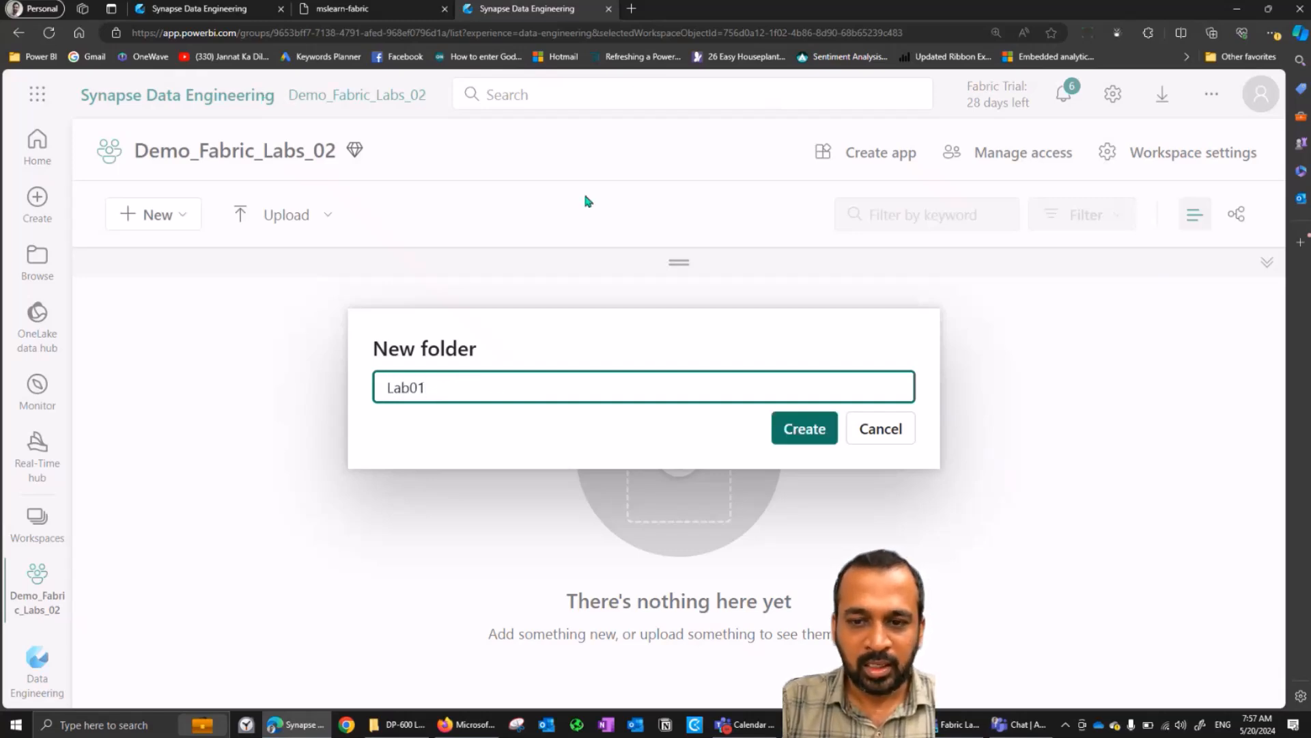
click(799, 430)
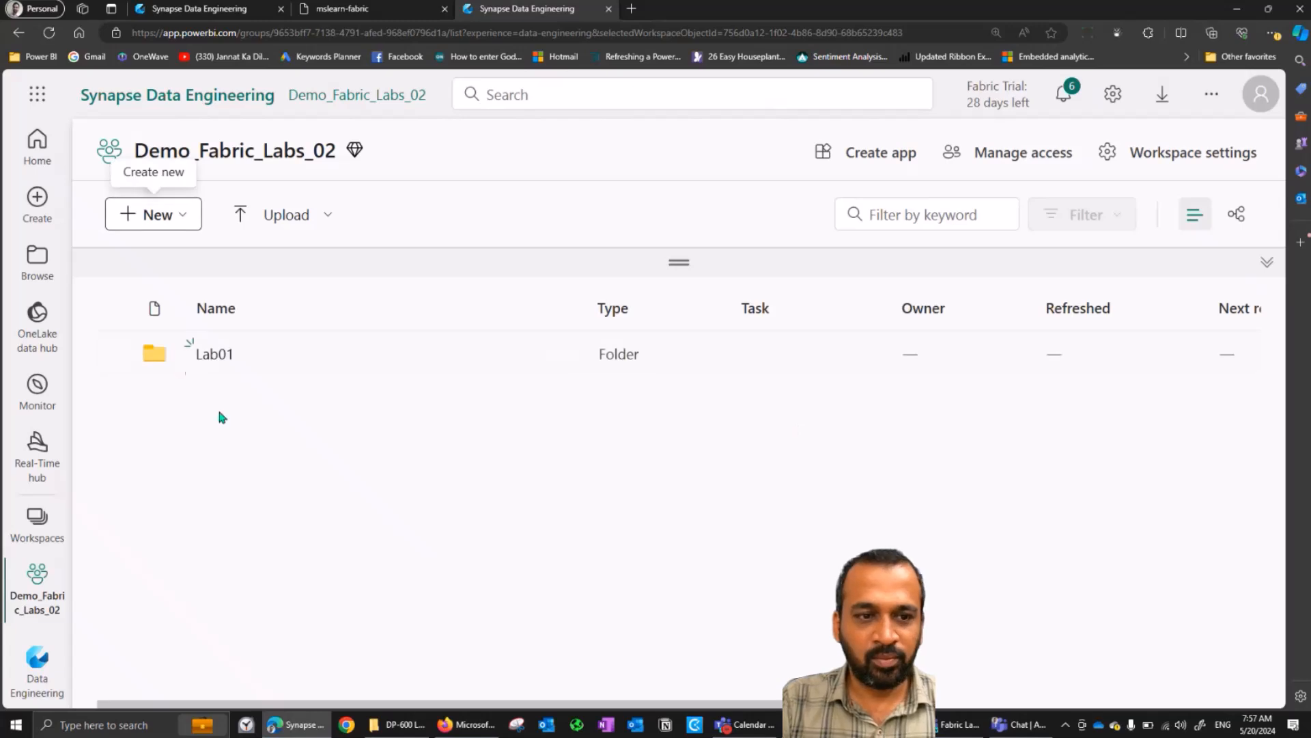
Create a lakehouse named LH_Lab01_01 inside the Lab01 folder.
click(209, 354)
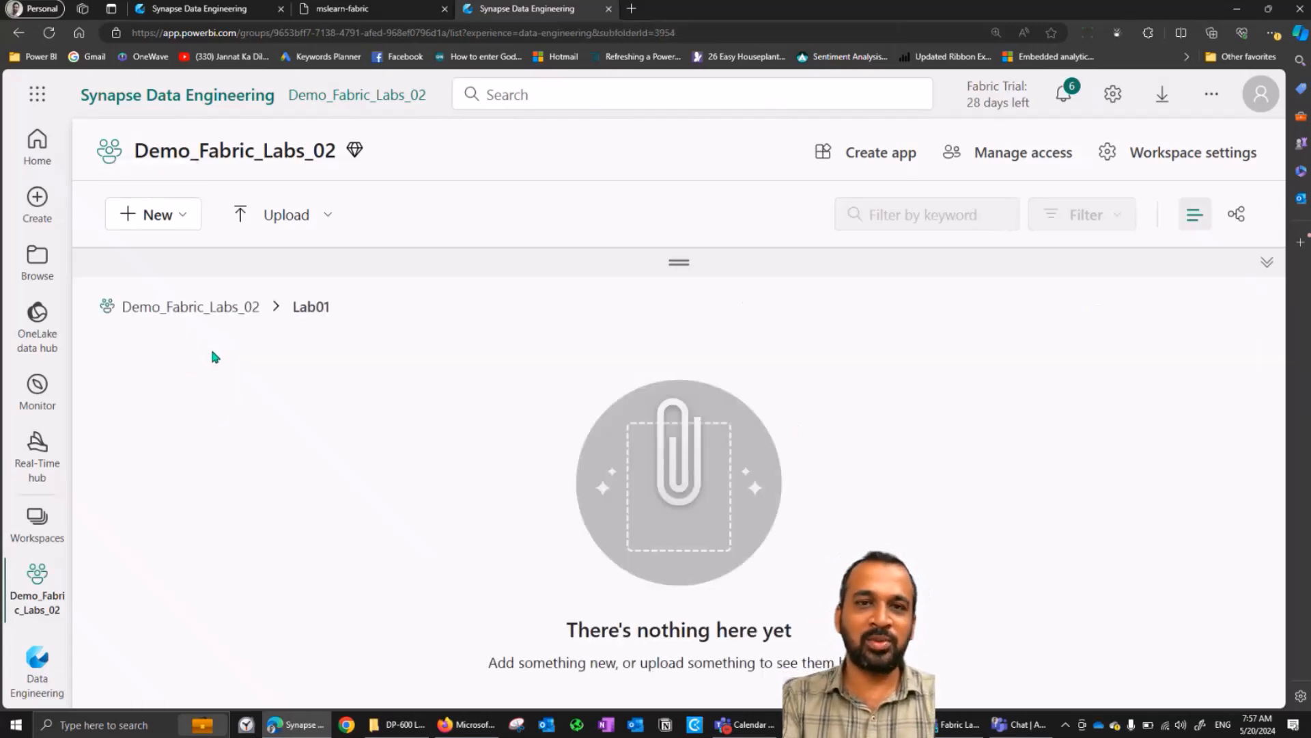
click(189, 224)
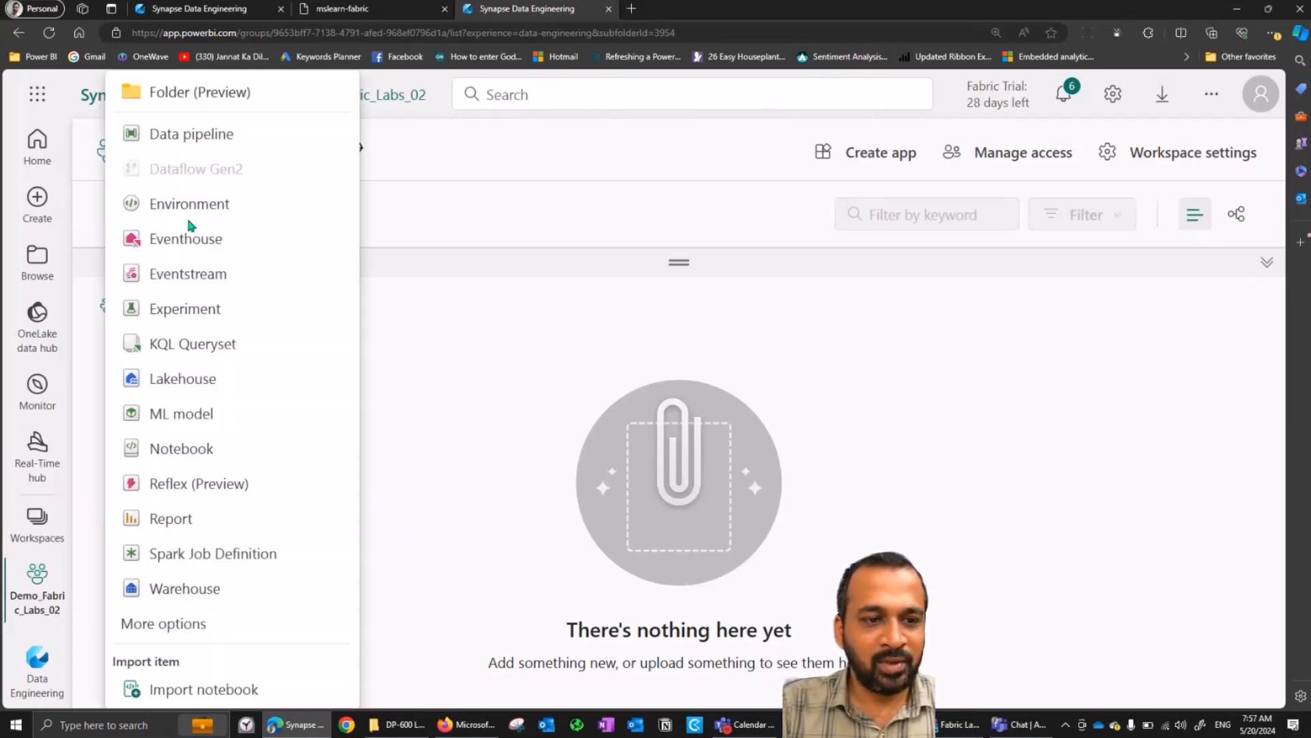
click(226, 377)
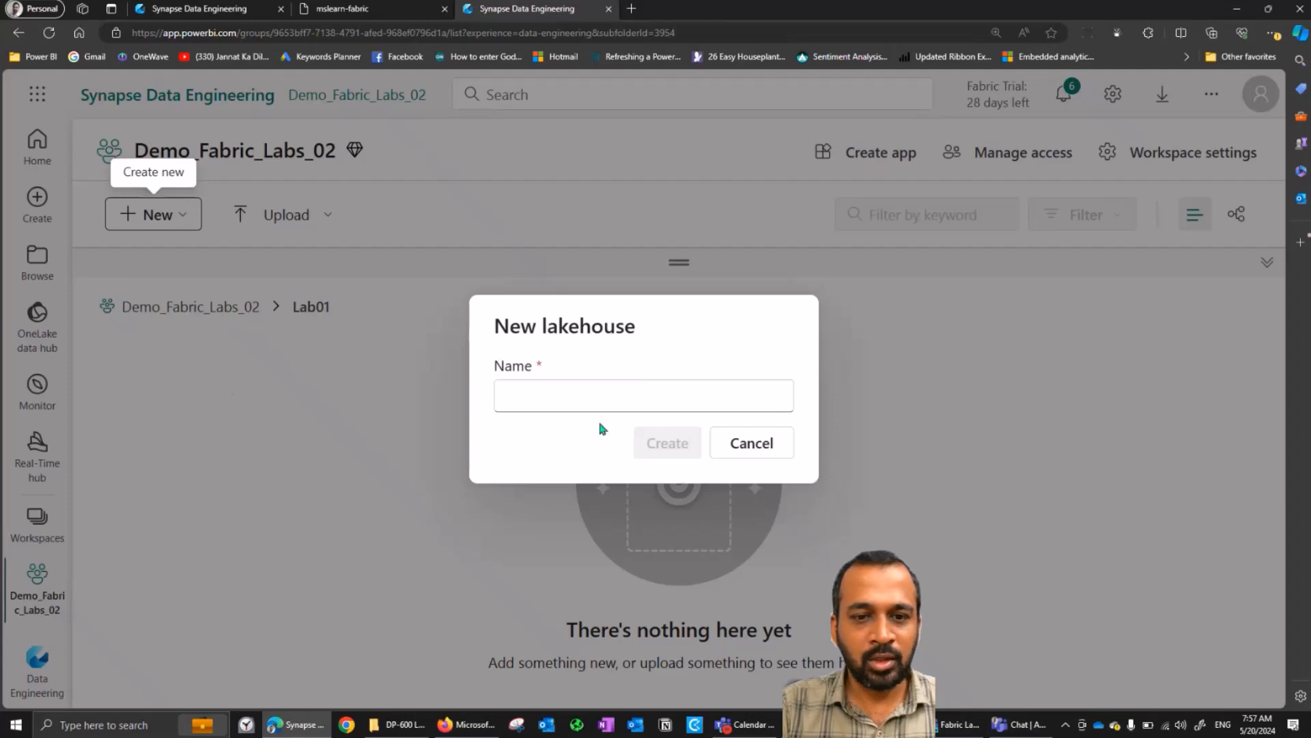
click(601, 395)
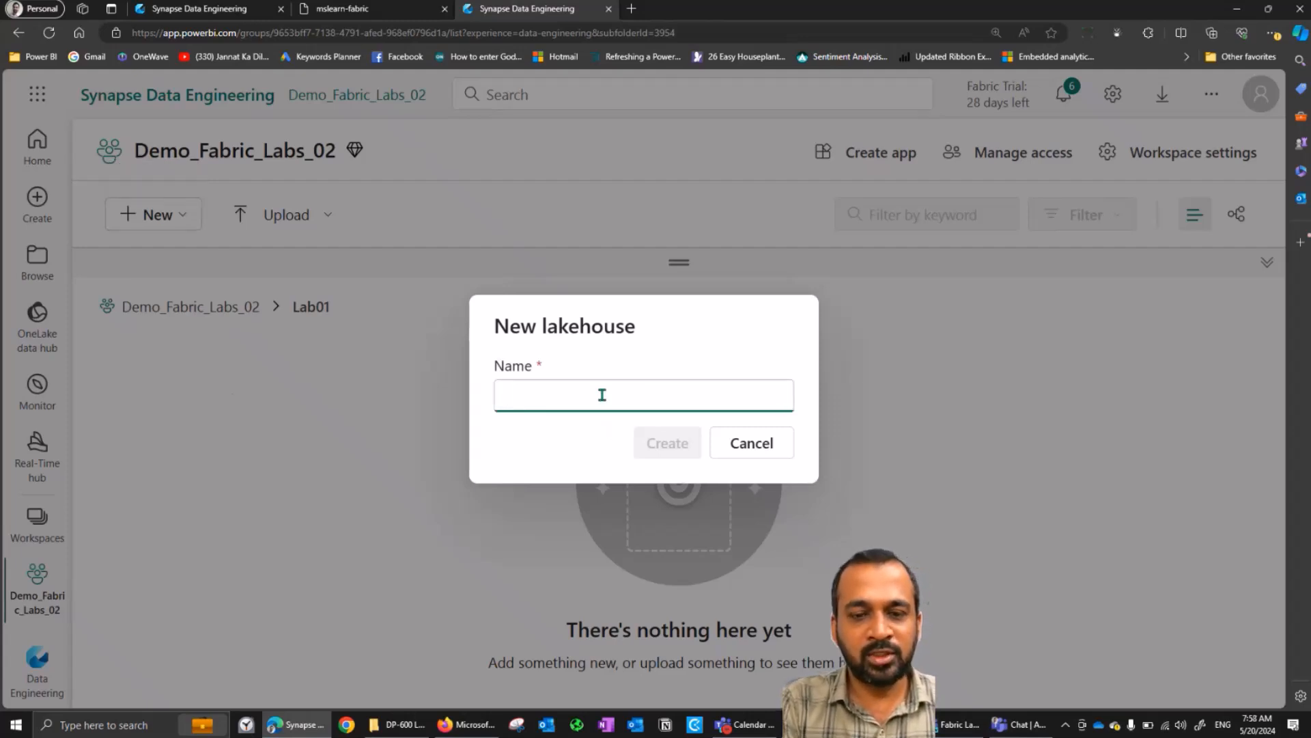
text(Lake)
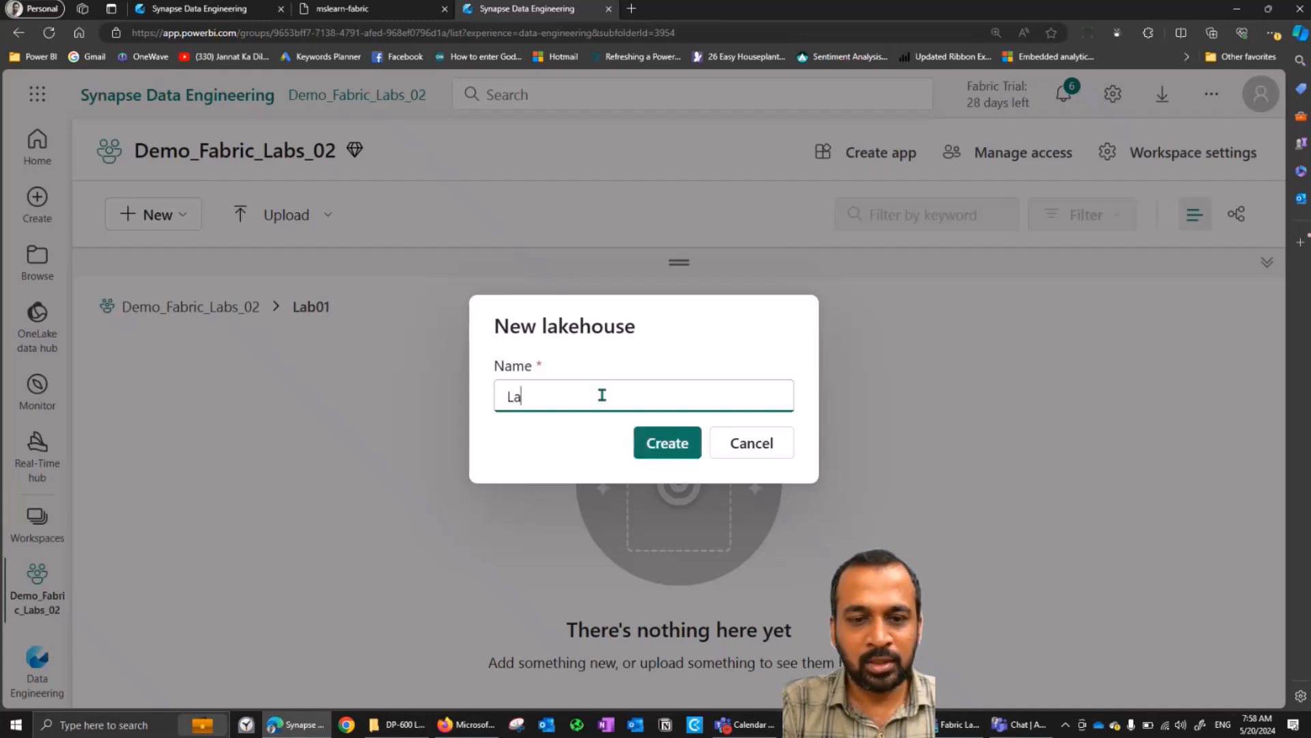
key(BackSpace)
key(BackSpace)
key(BackSpace)
text(H)
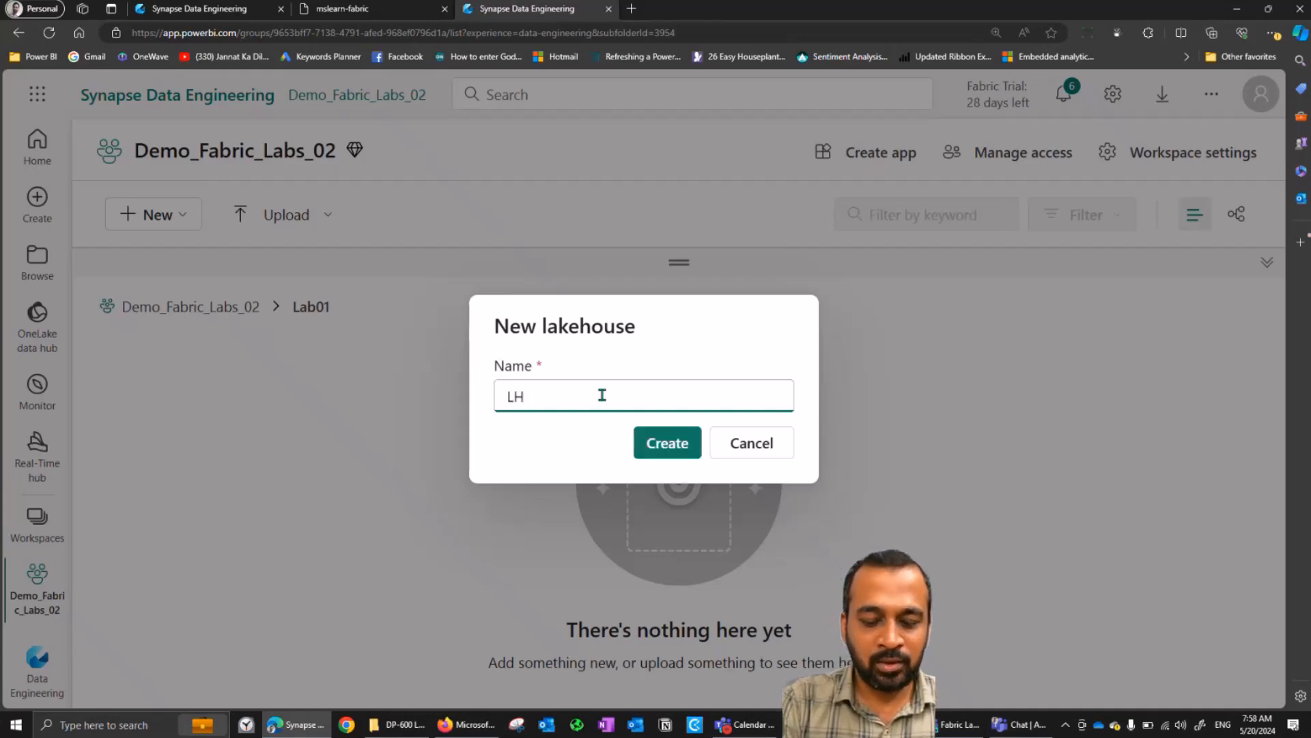
text(_L)
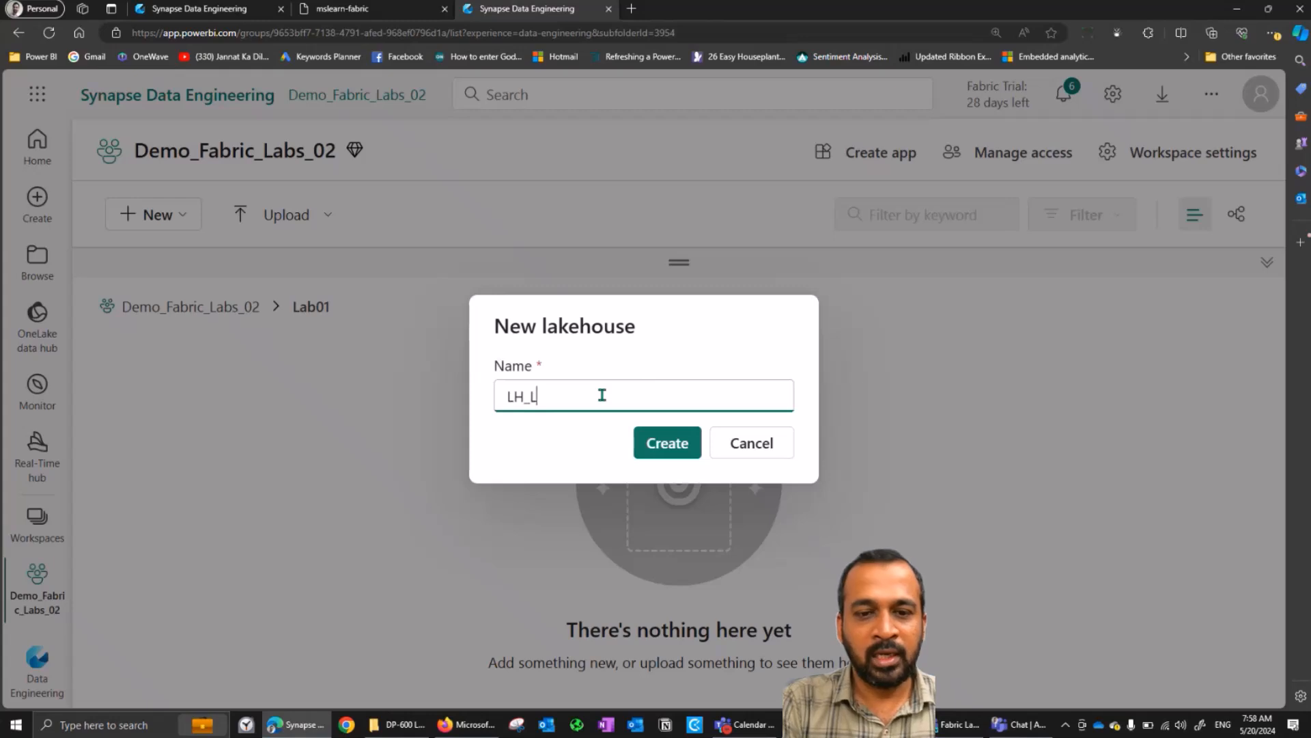
text(ab01_01)
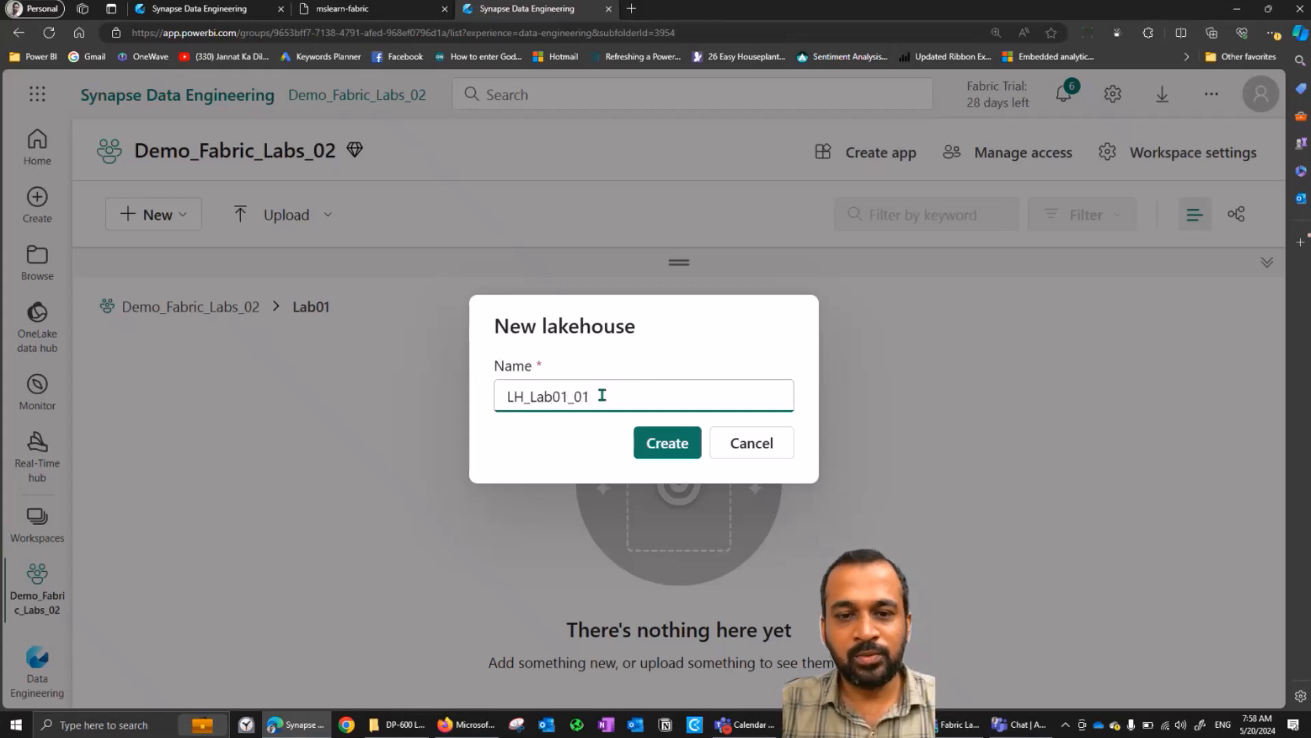
click(530, 397)
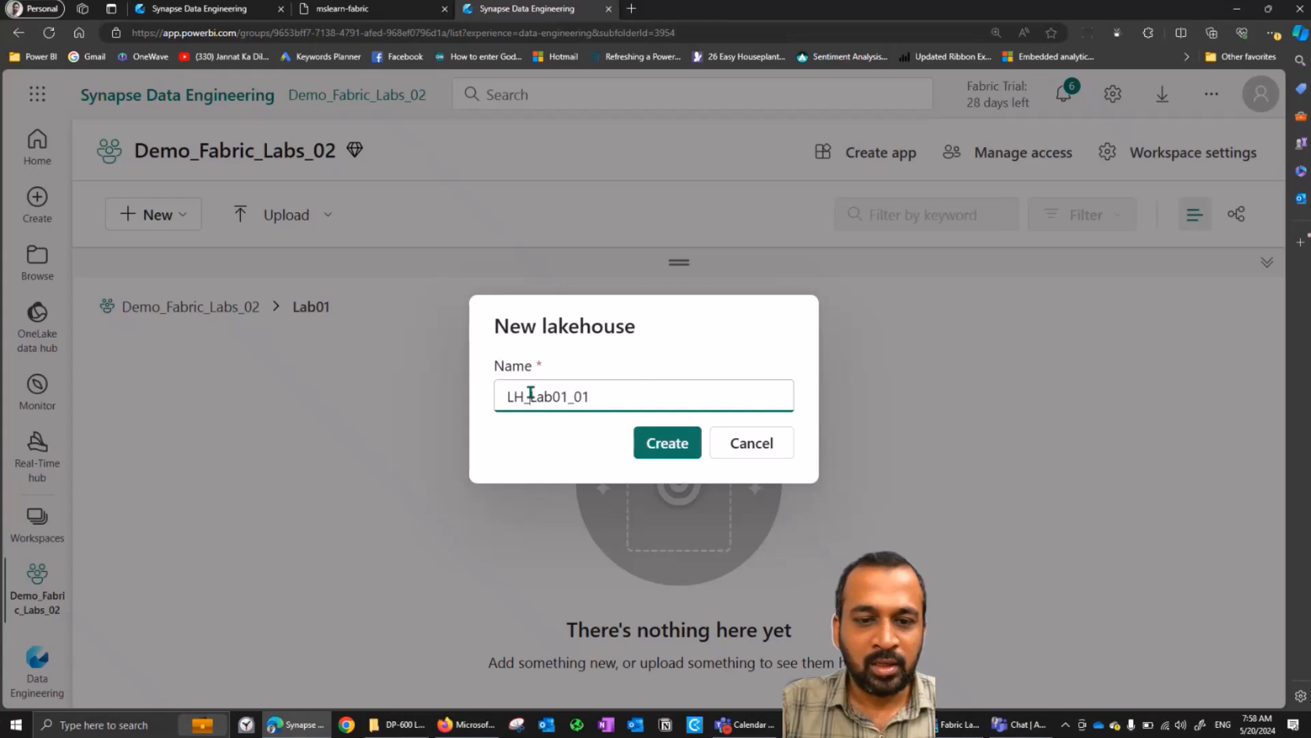
click(674, 450)
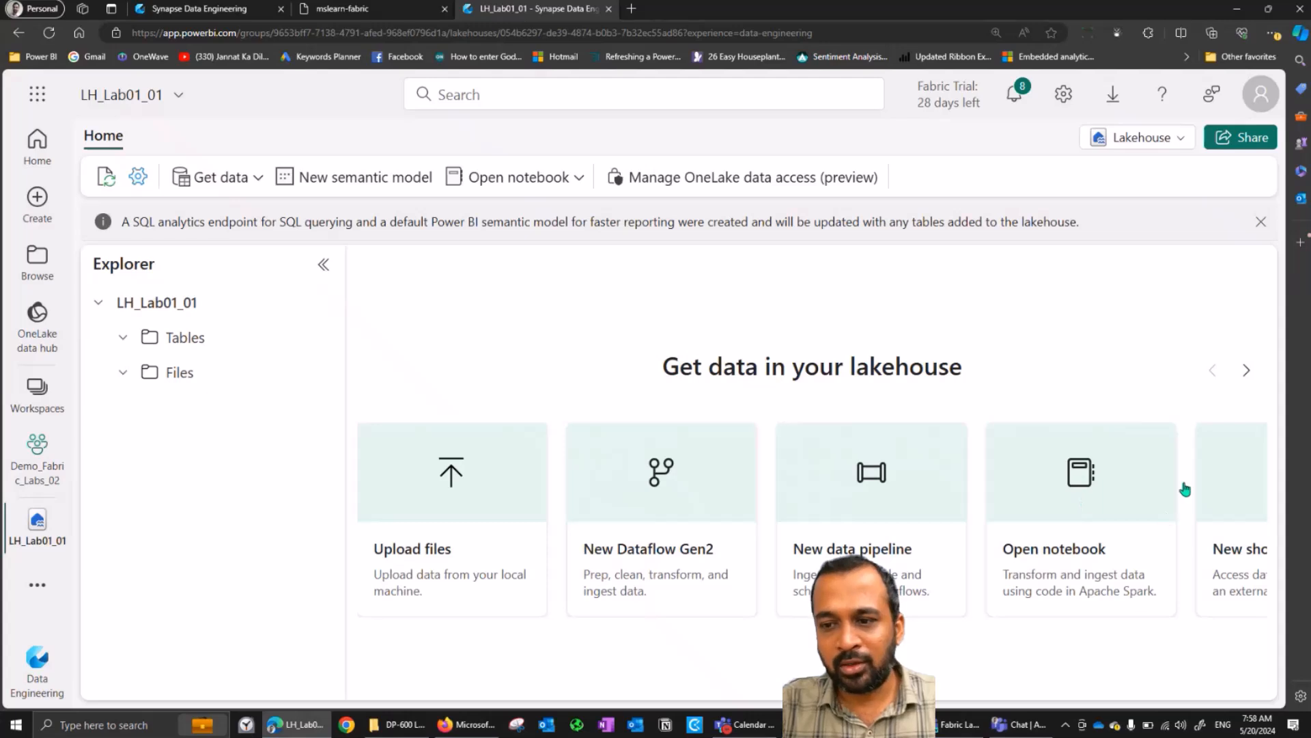
Examine the options offered for getting data into the LH_Lab01_01 lakehouse, including the sample data and shortcut choices.
click(1247, 371)
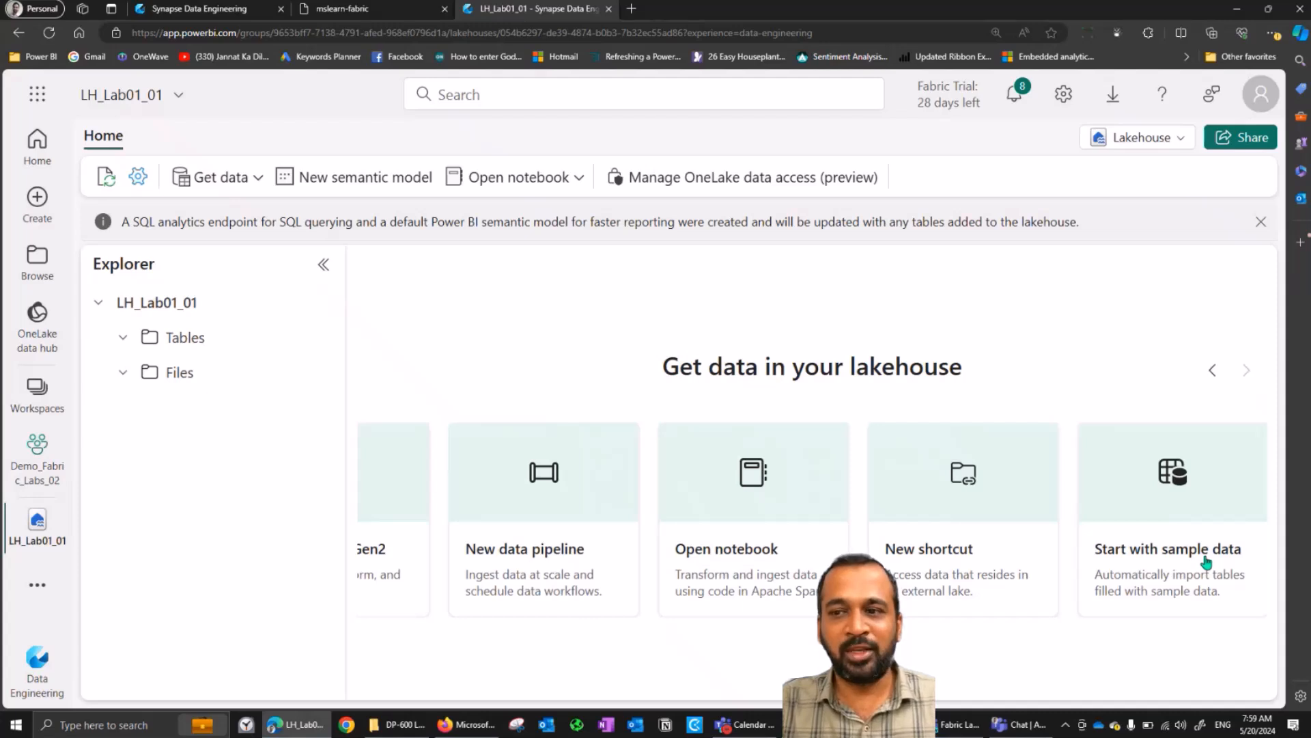
click(1212, 370)
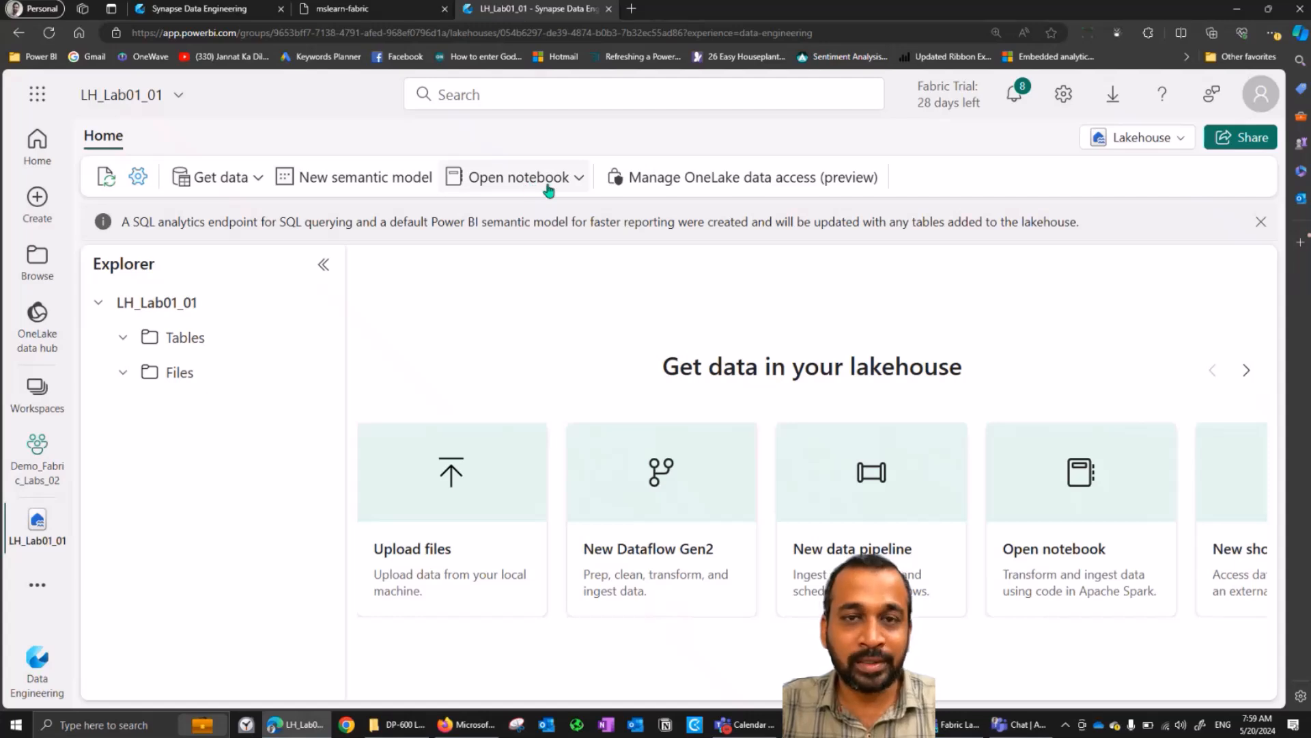
click(249, 188)
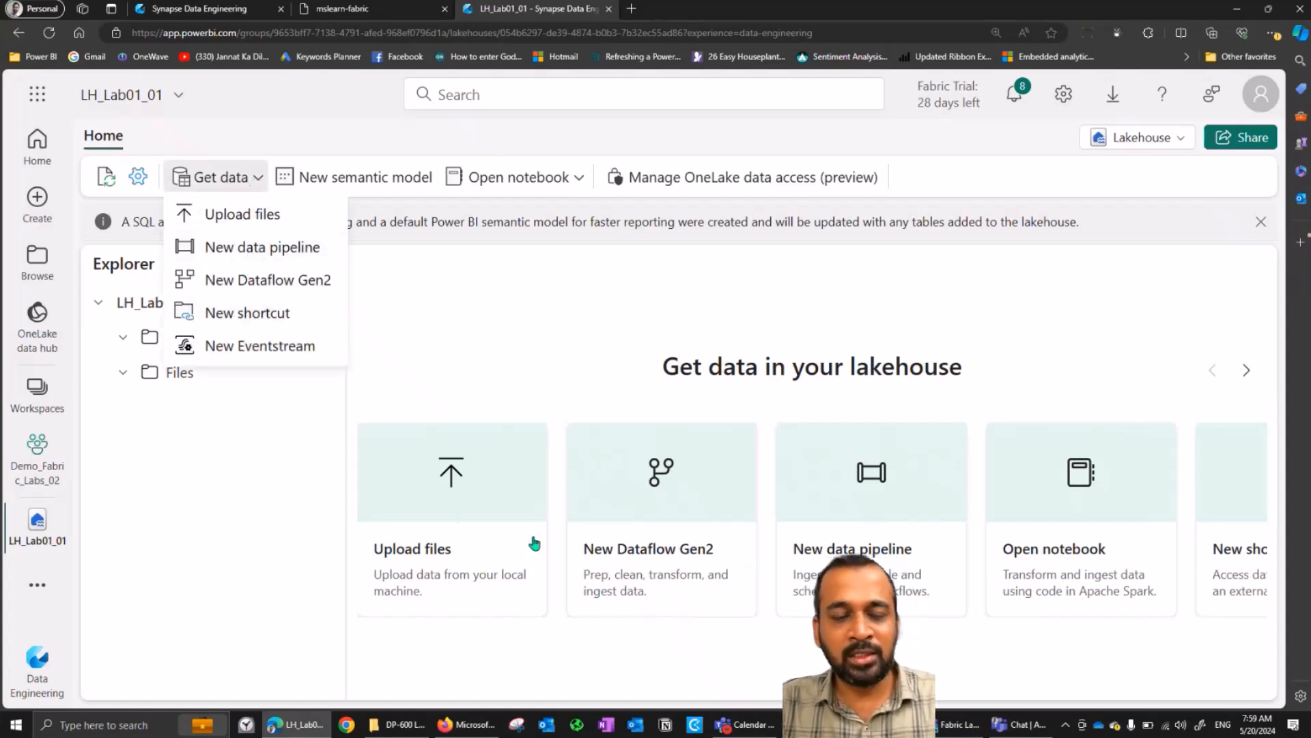
click(507, 336)
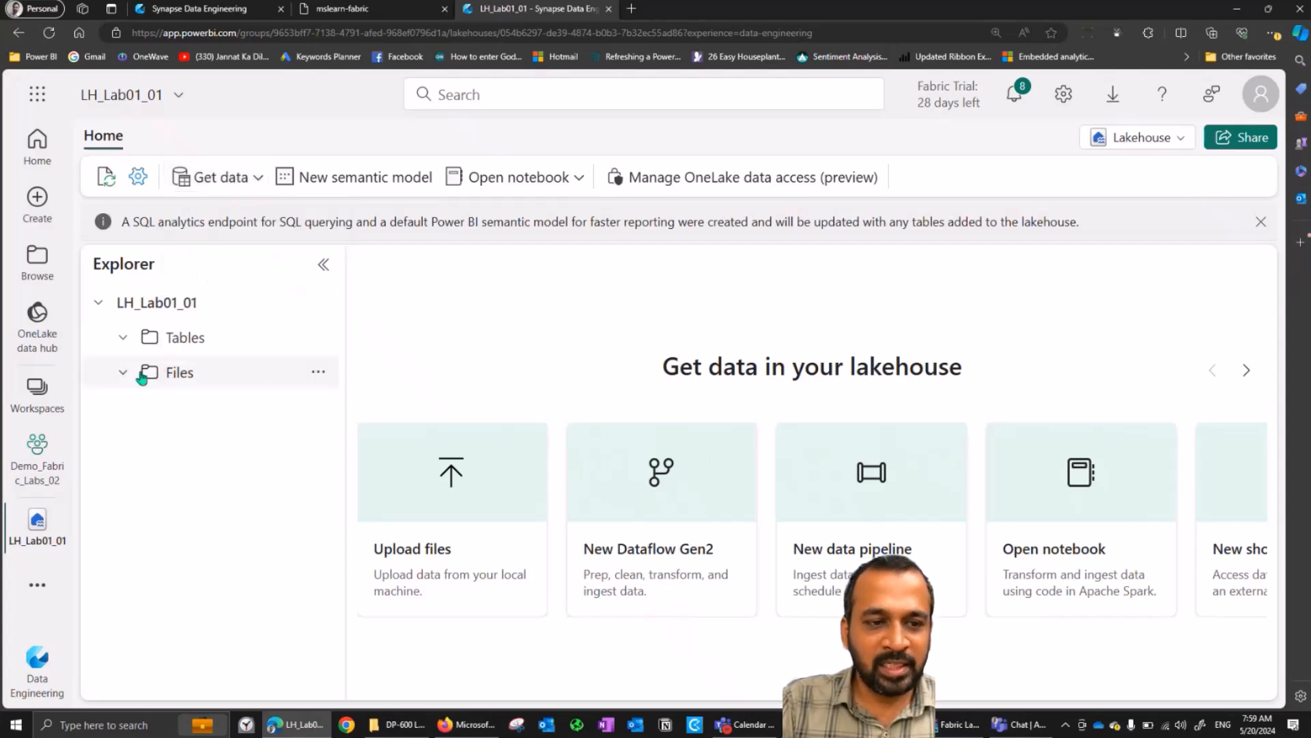
Create a subfolder named data under the lakehouse's Files section.
click(175, 378)
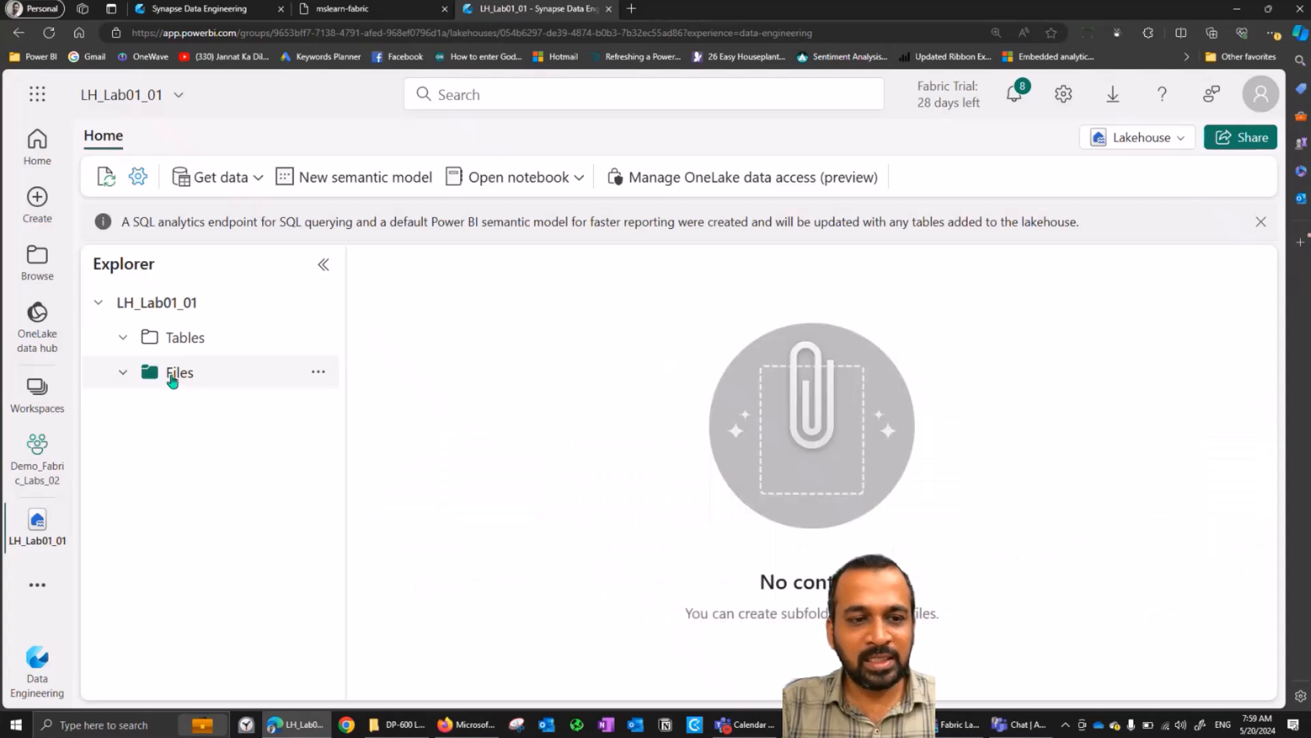
click(319, 375)
click(330, 383)
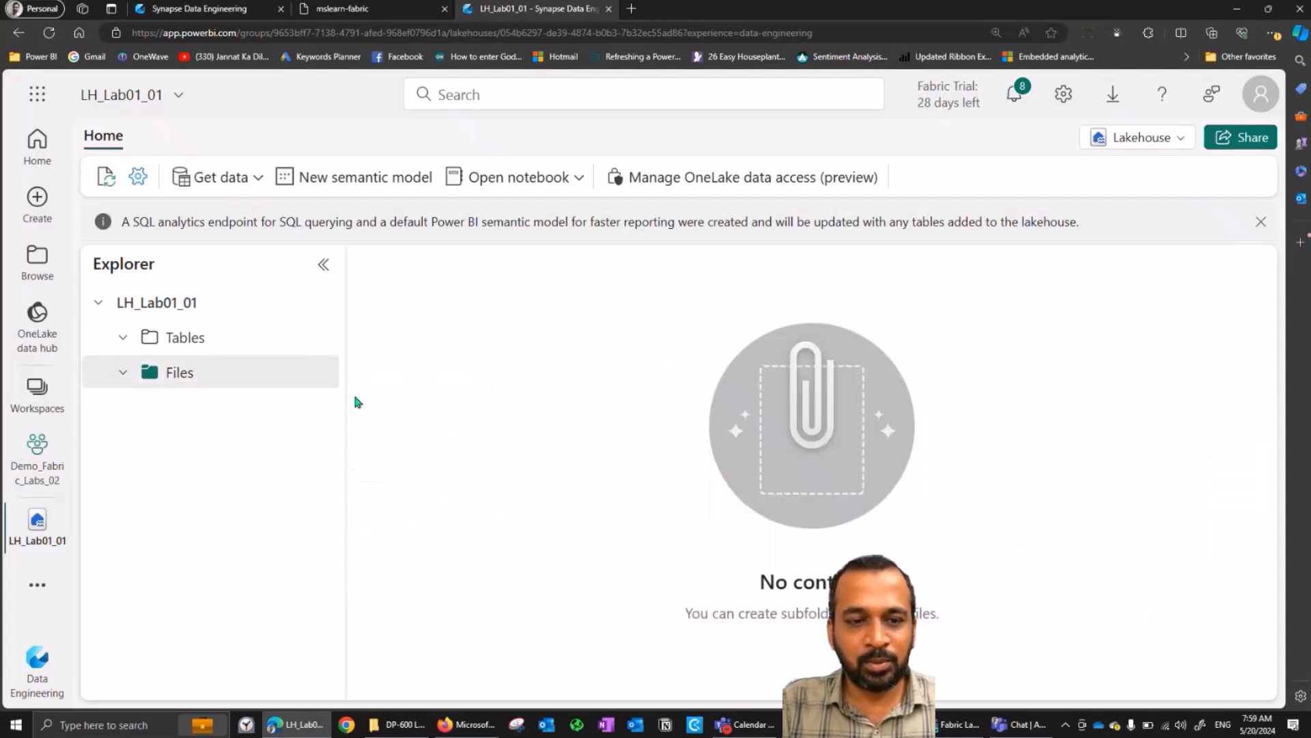
click(326, 379)
click(328, 380)
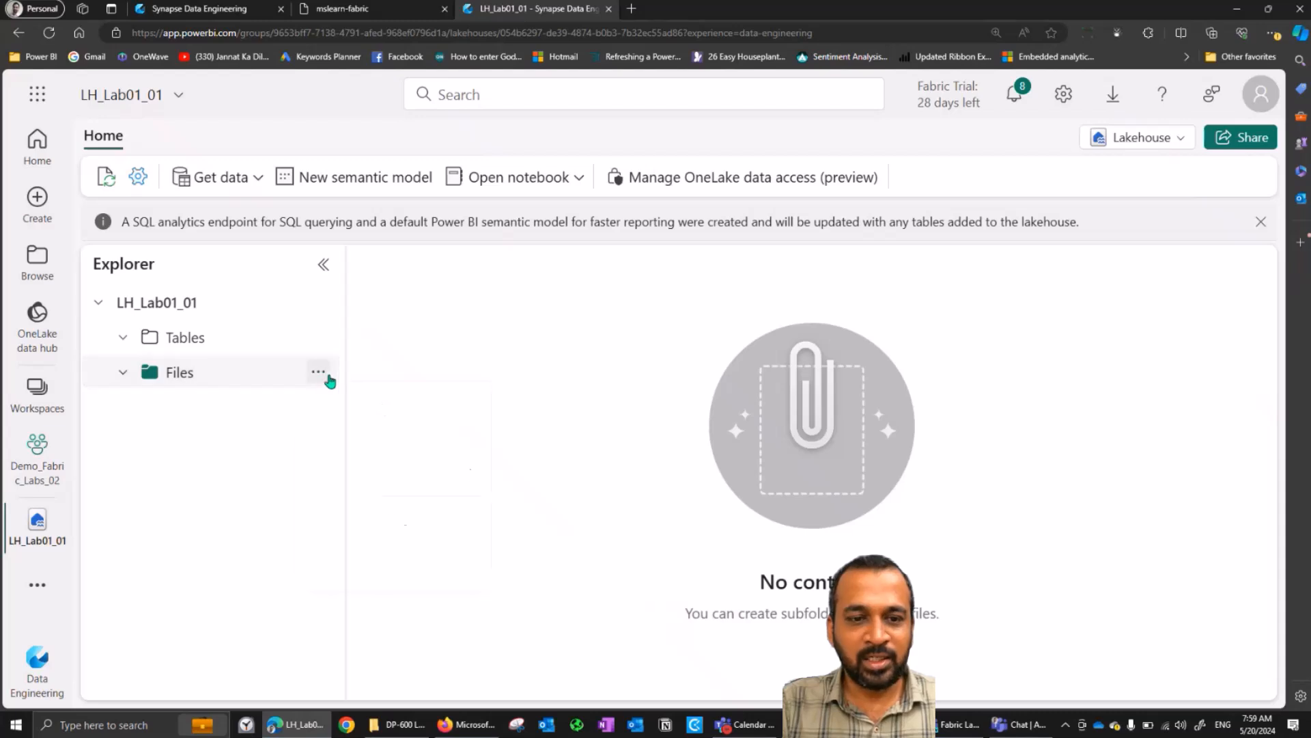
click(329, 381)
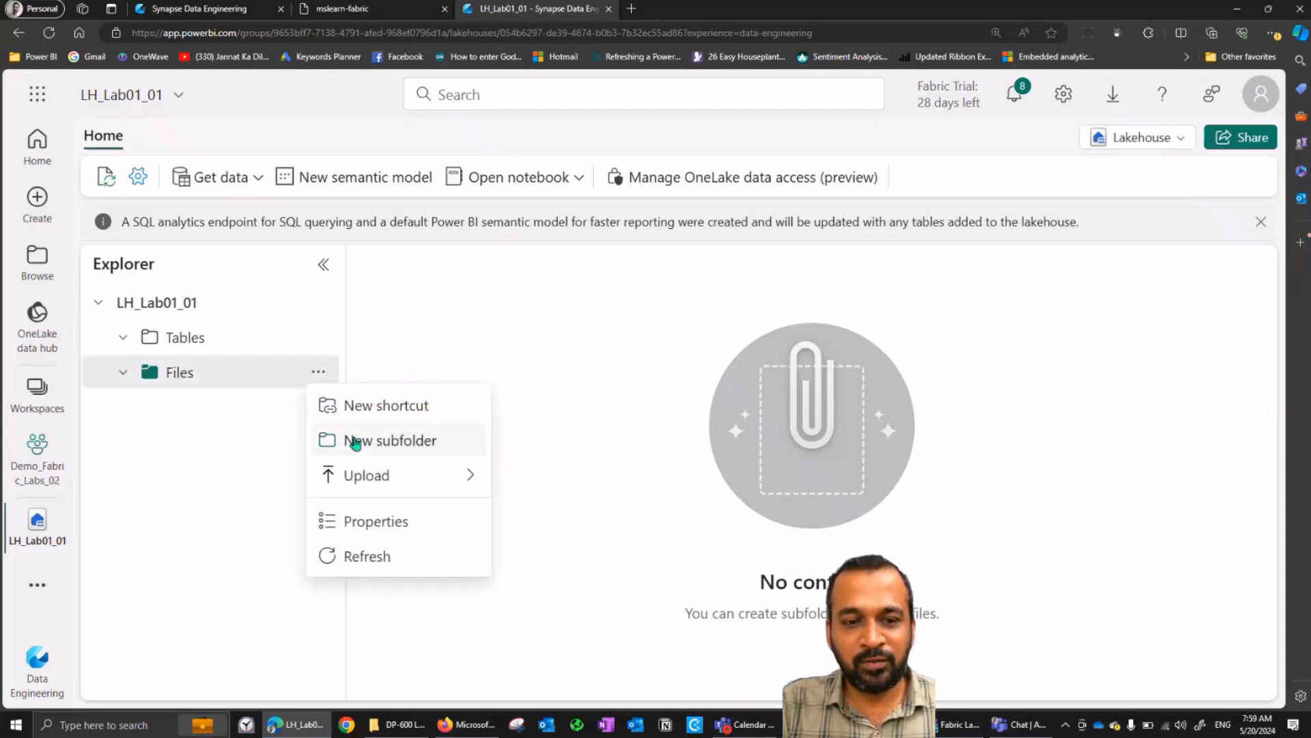
mouse_move(385, 487)
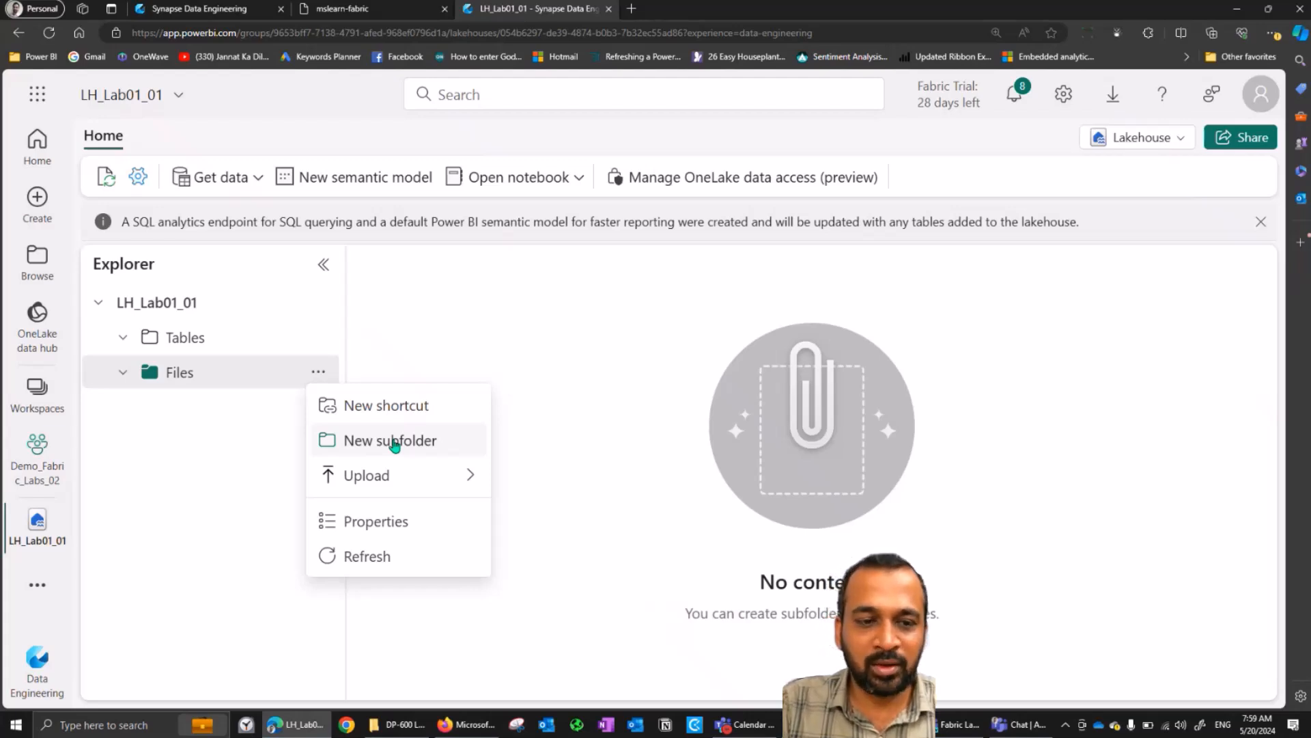
click(393, 441)
text(data)
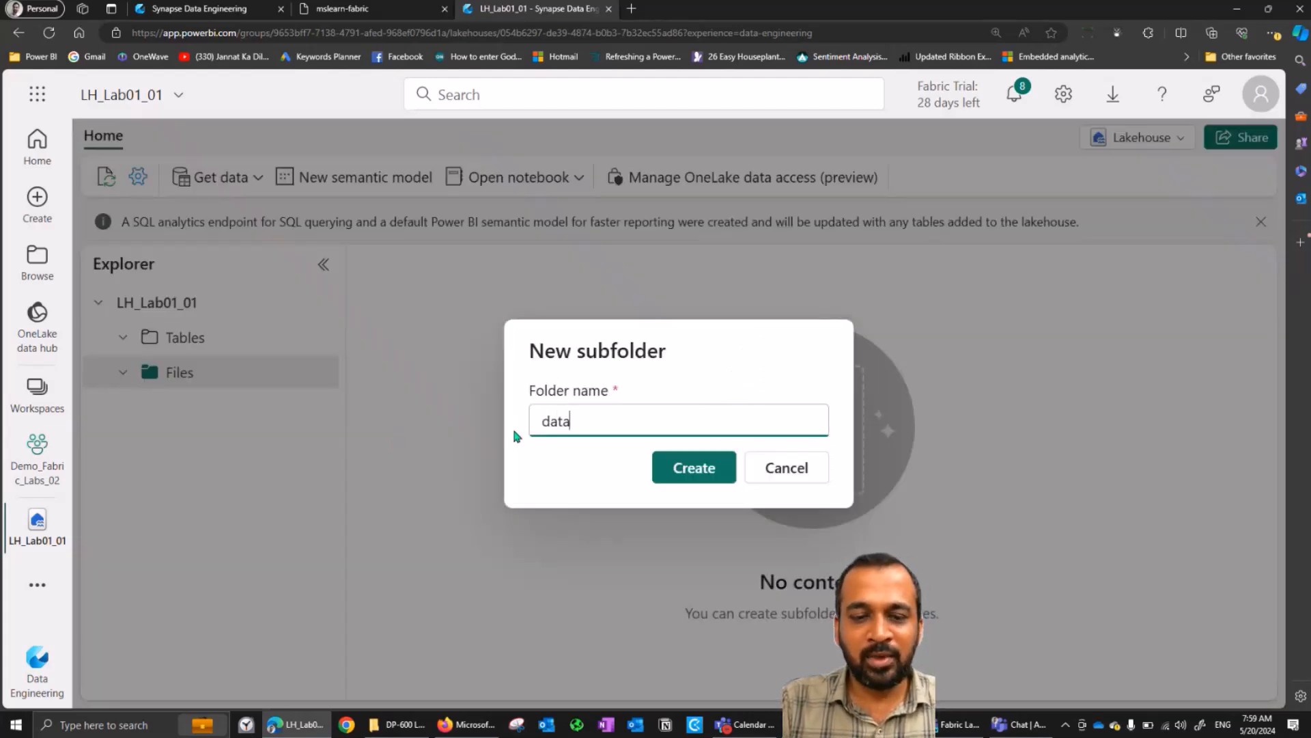
click(680, 473)
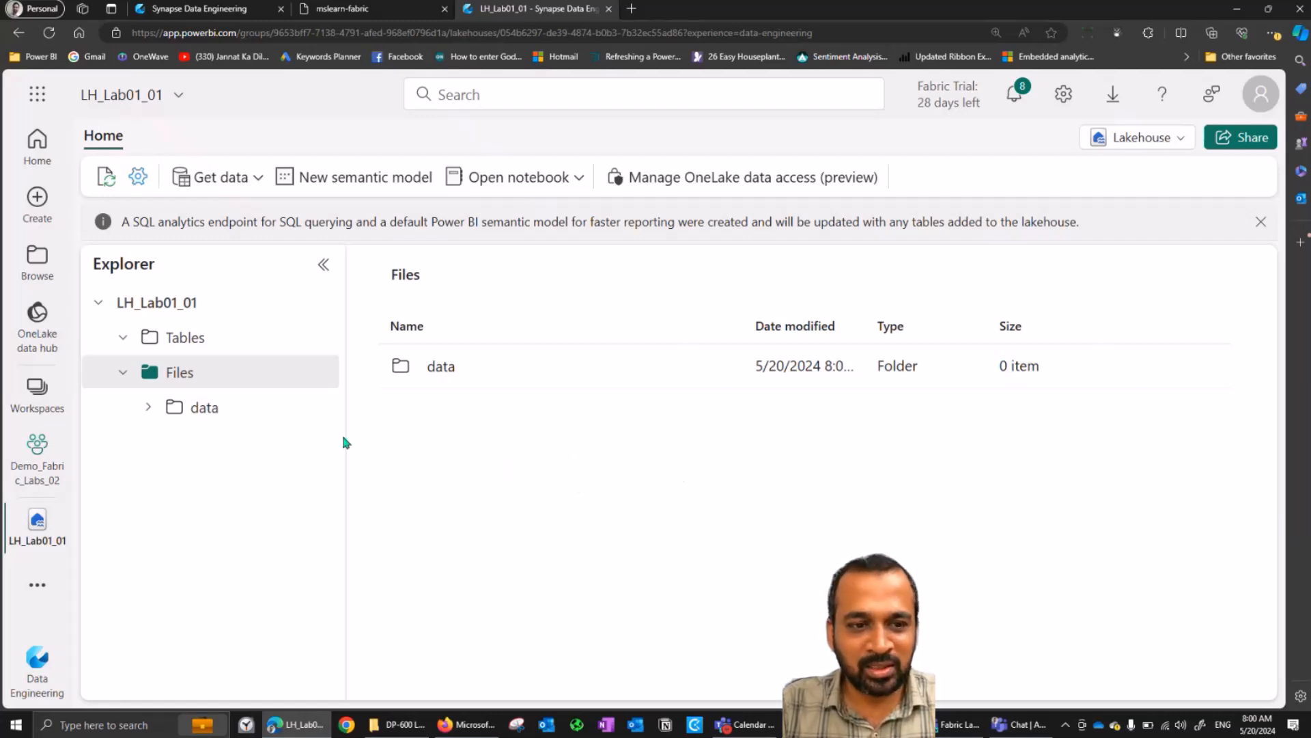
Start a file upload into the data subfolder and choose L1 sales.csv from the local DP-600 Labs folder.
click(203, 409)
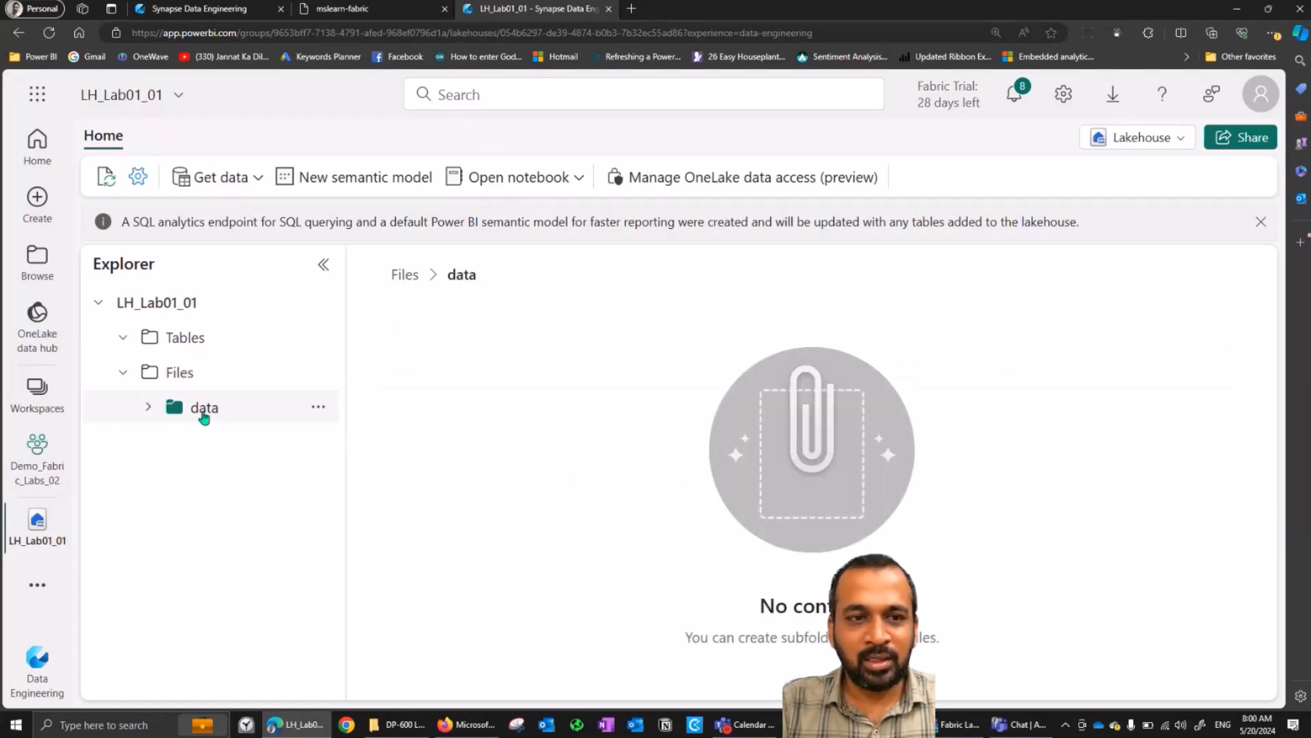
click(319, 407)
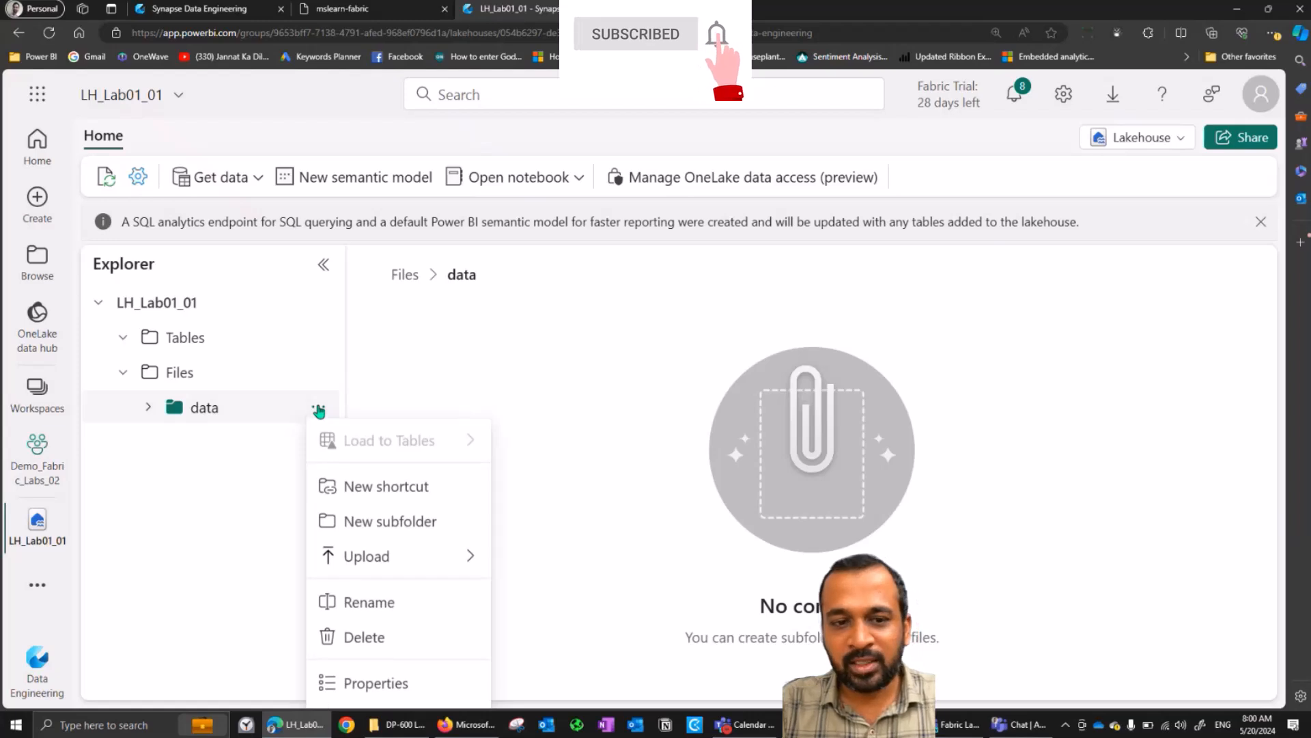
mouse_move(382, 553)
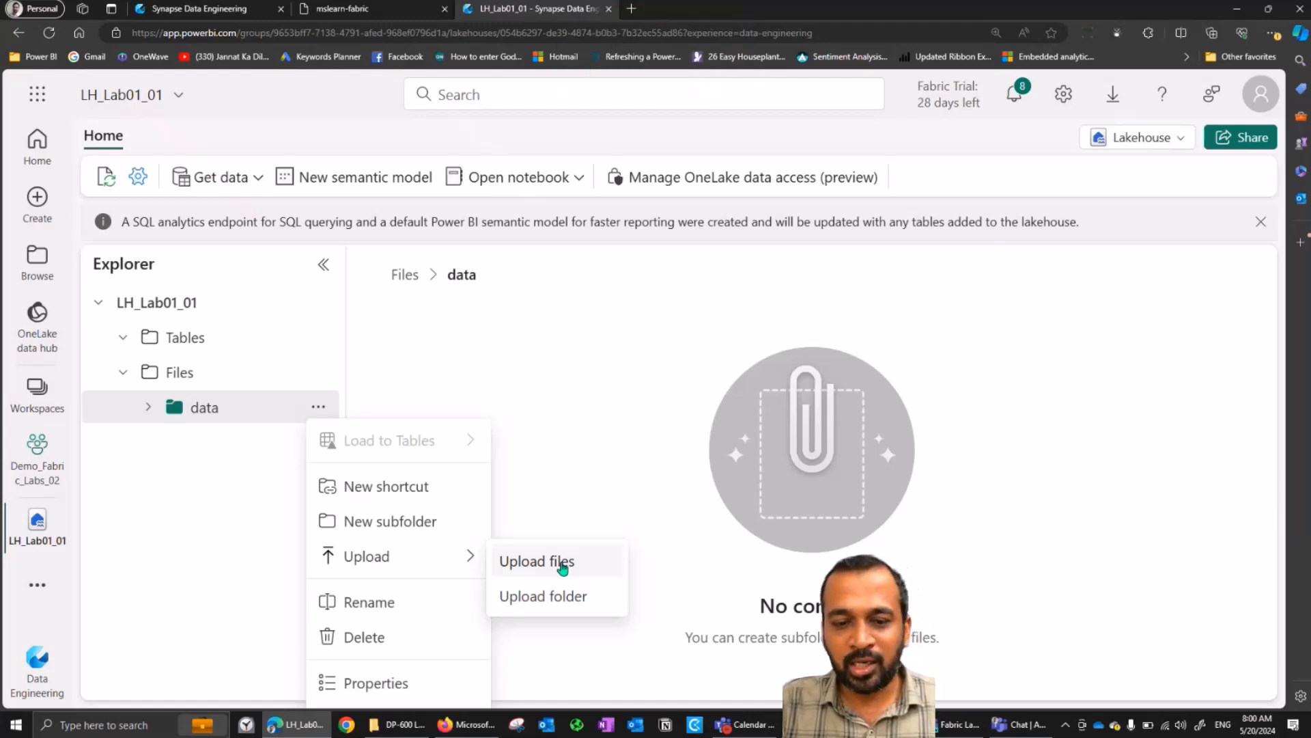
click(562, 563)
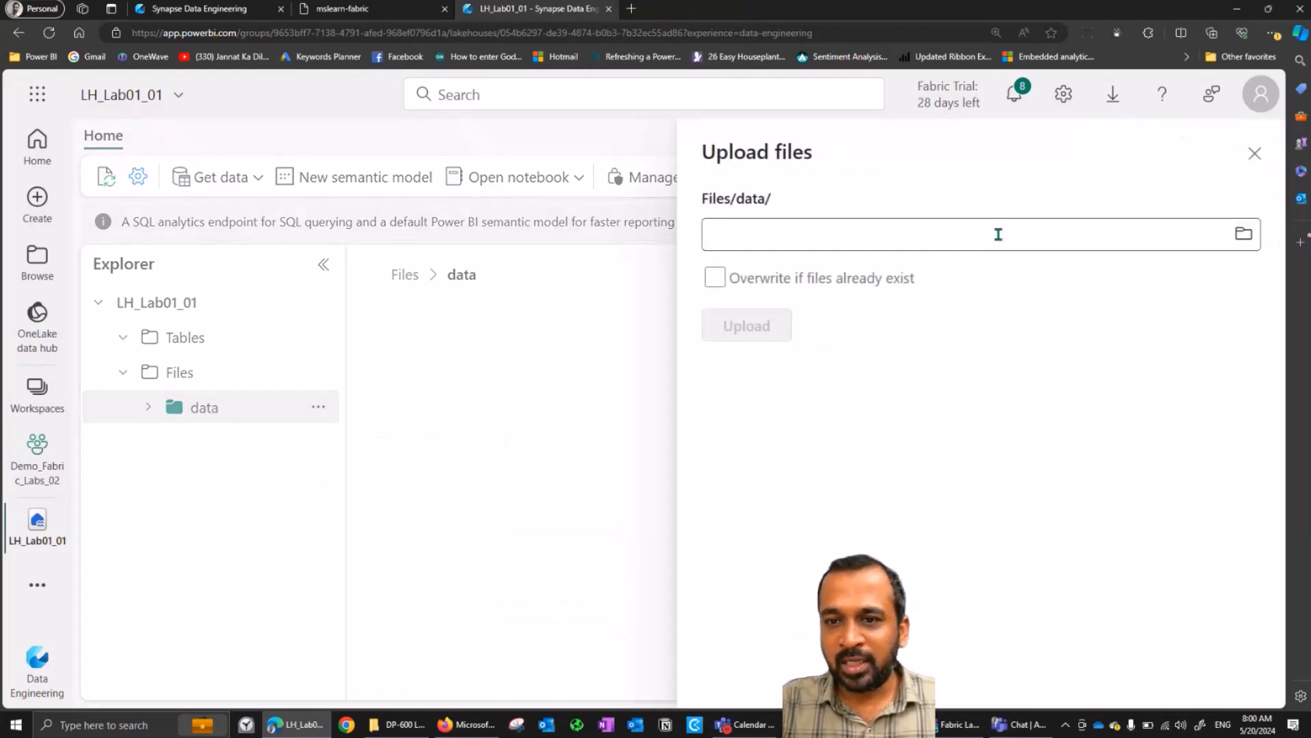
click(1242, 232)
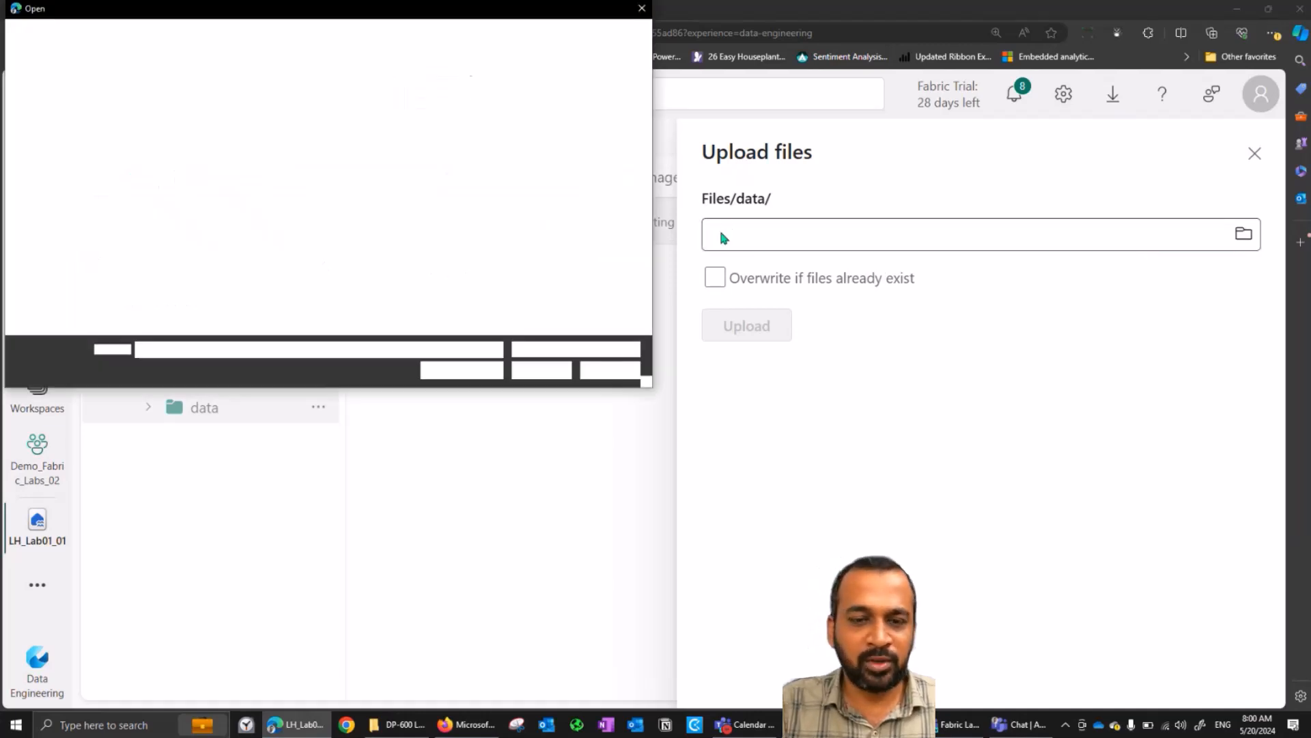
click(394, 726)
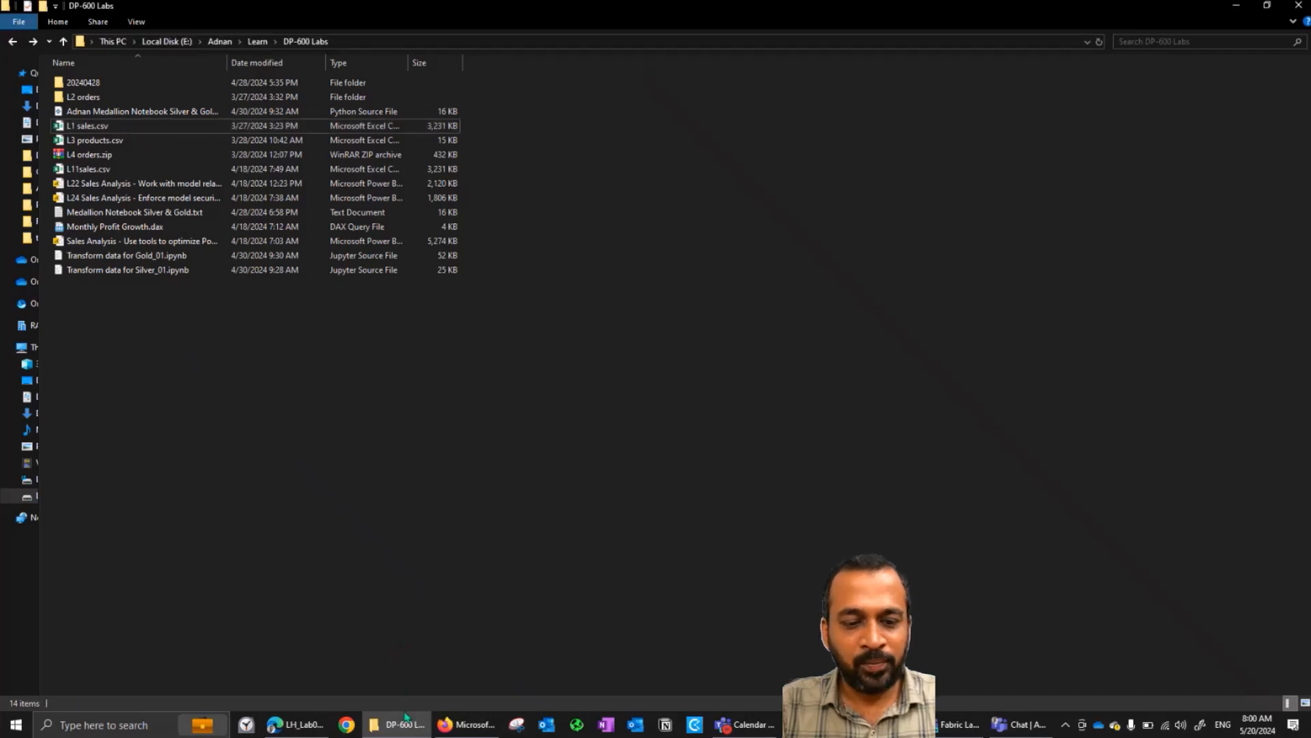
click(405, 721)
text(E:\Adnan\Learn\DP-600 Labs)
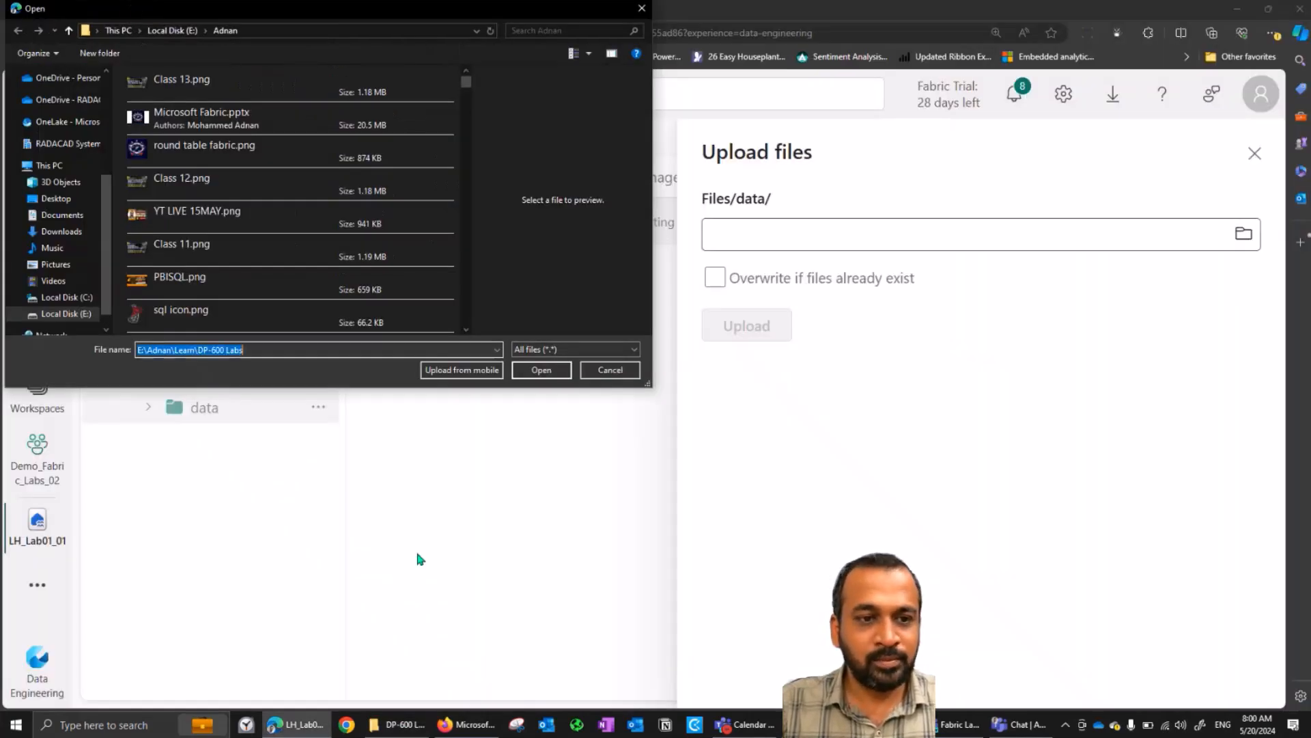
key(Return)
click(164, 136)
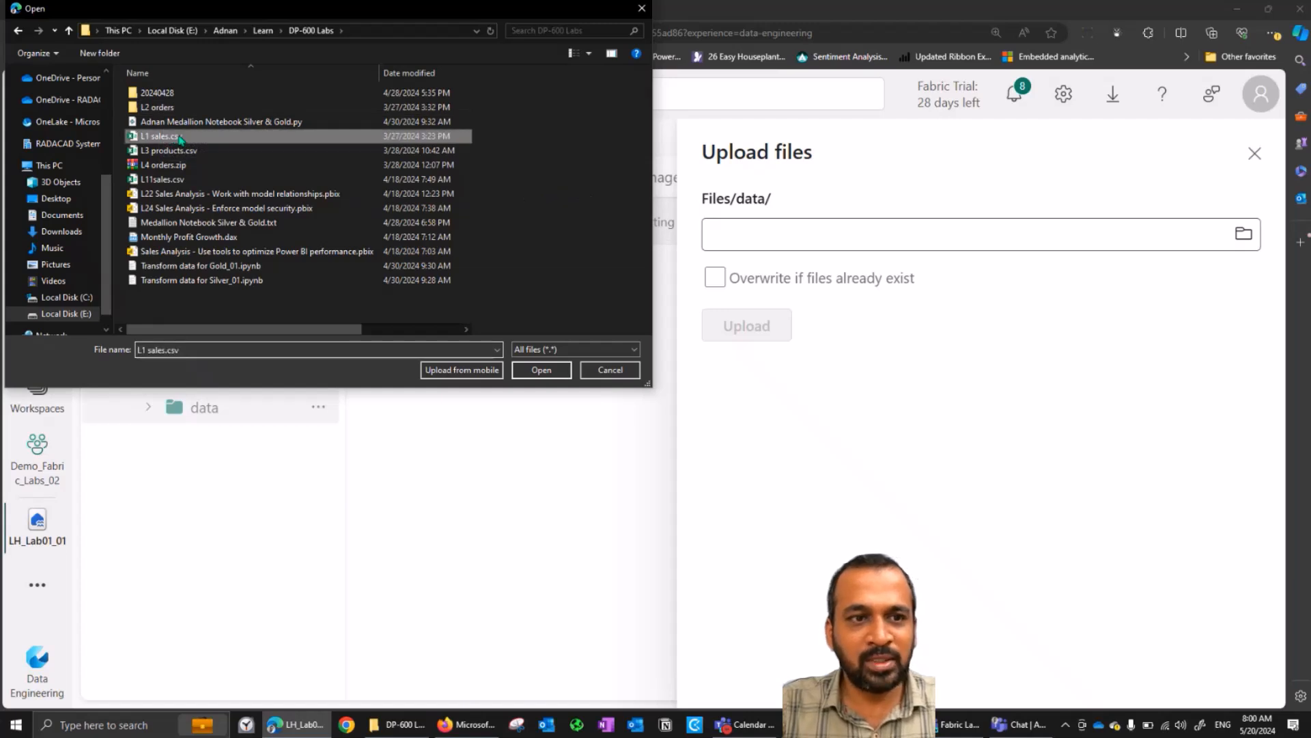
click(547, 370)
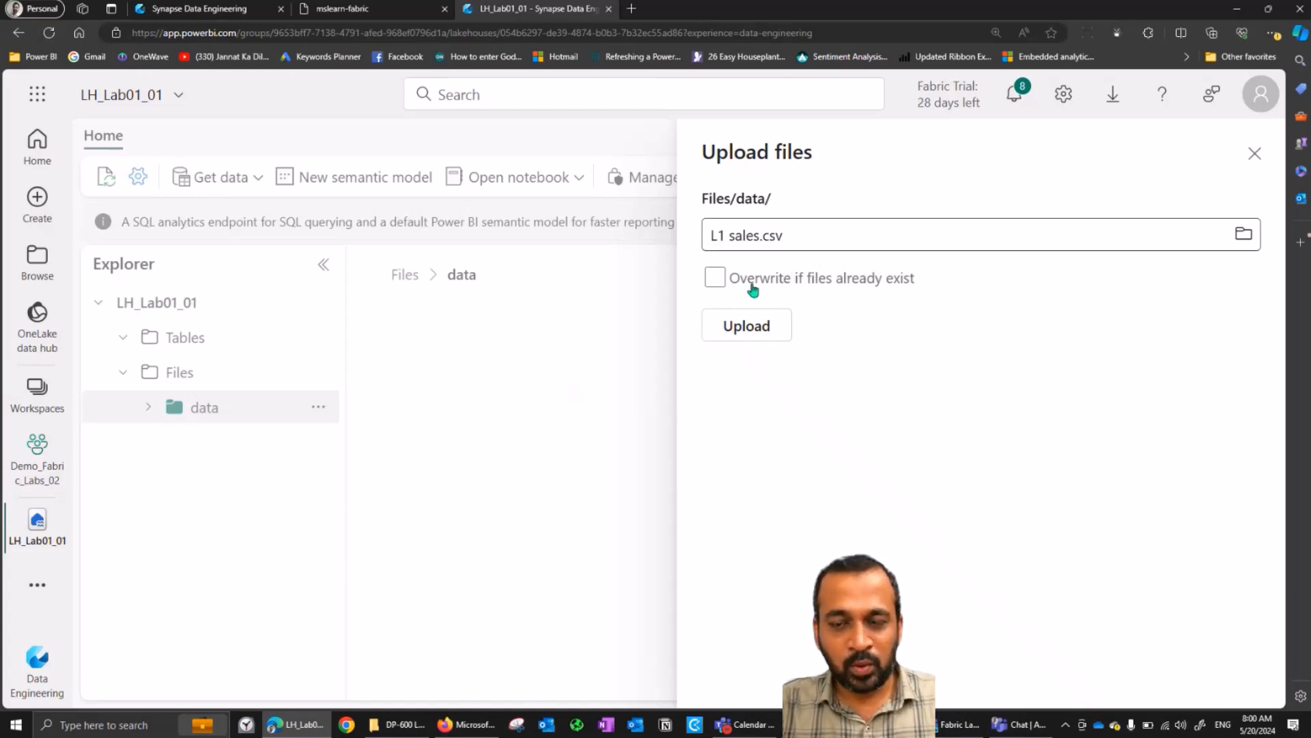
Upload L1 sales.csv with overwriting of existing files enabled, and preview the uploaded file's contents.
click(715, 277)
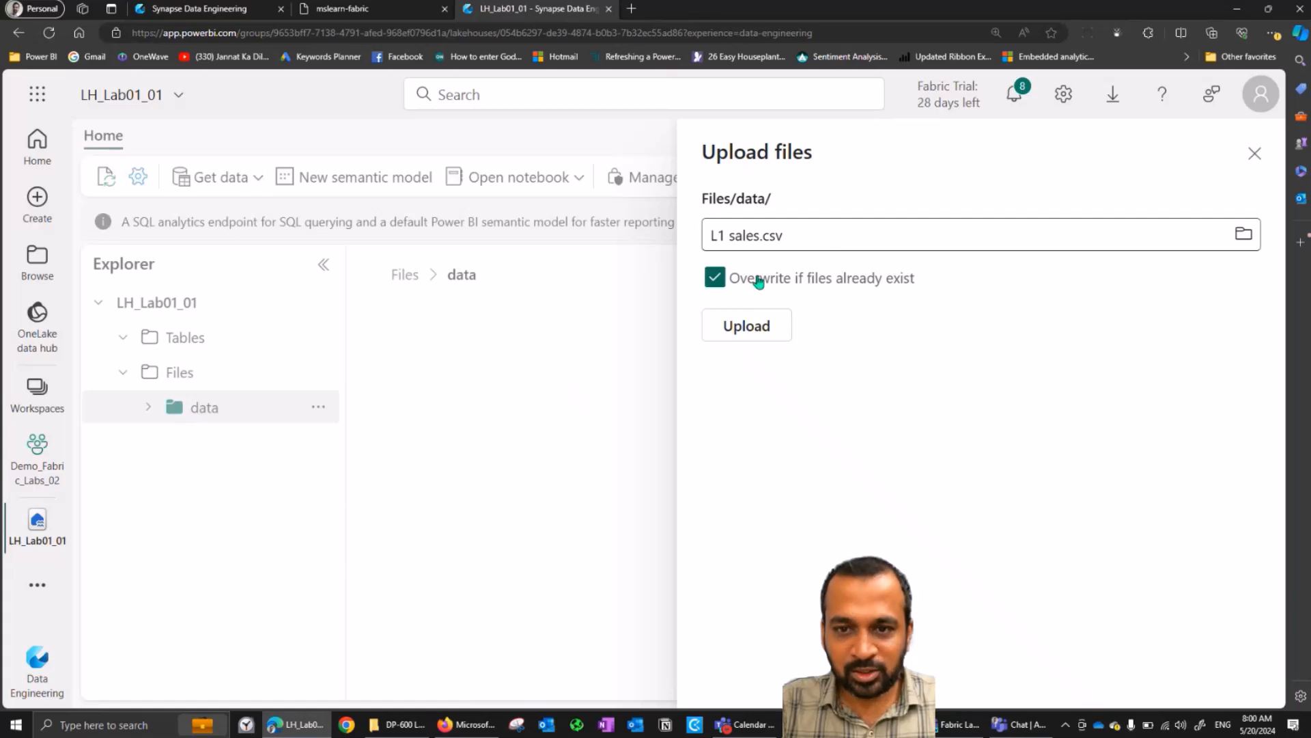
click(765, 327)
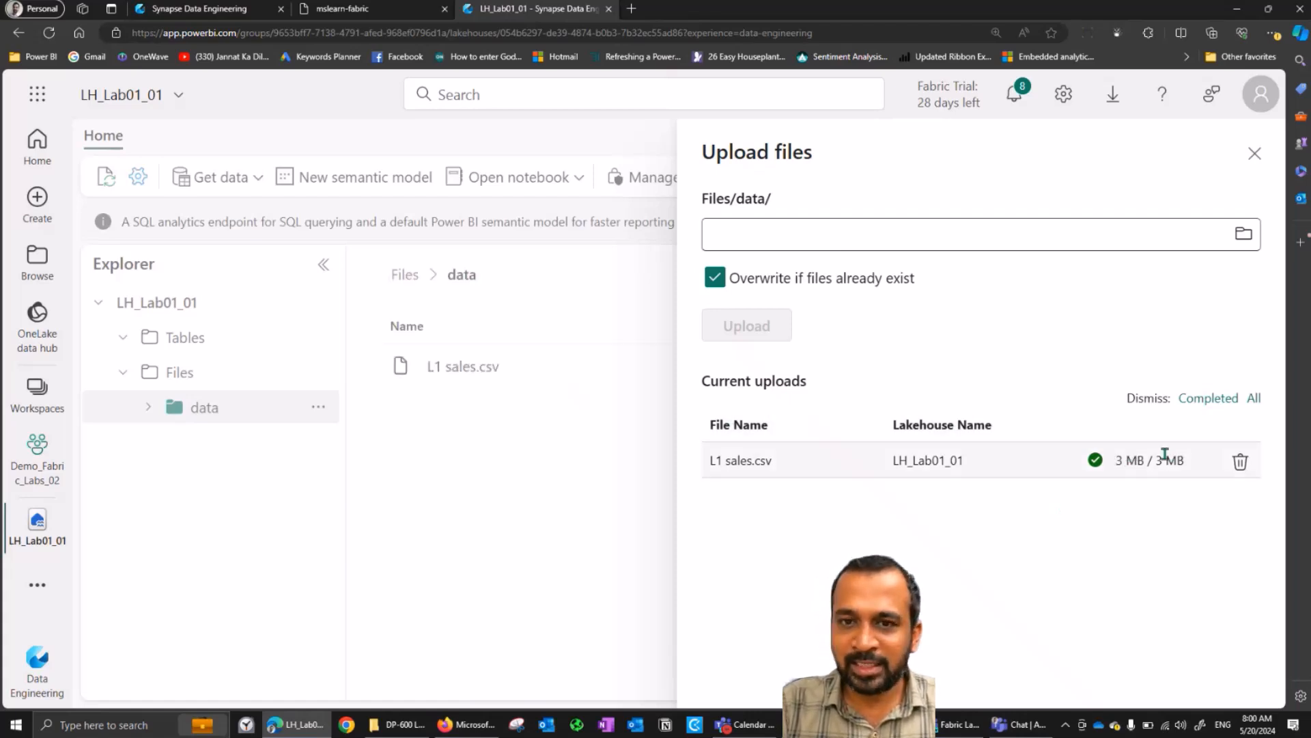
click(1257, 154)
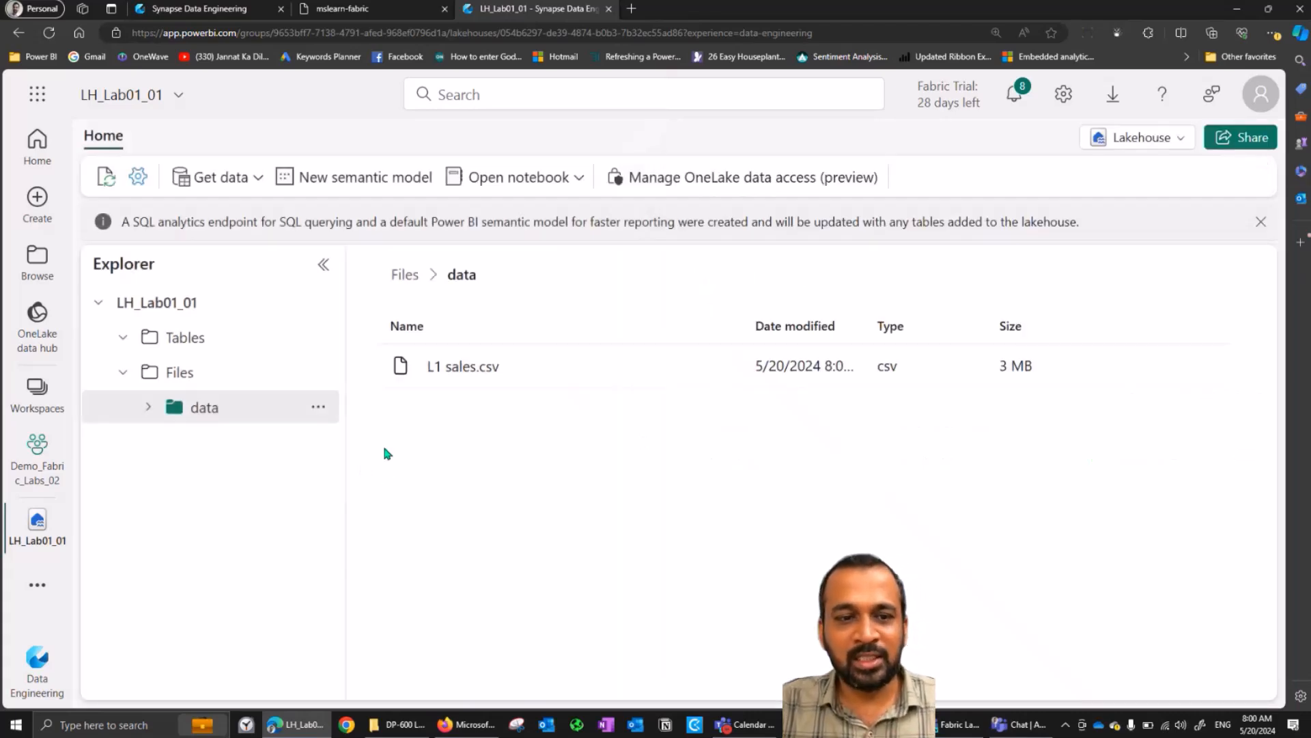
click(463, 370)
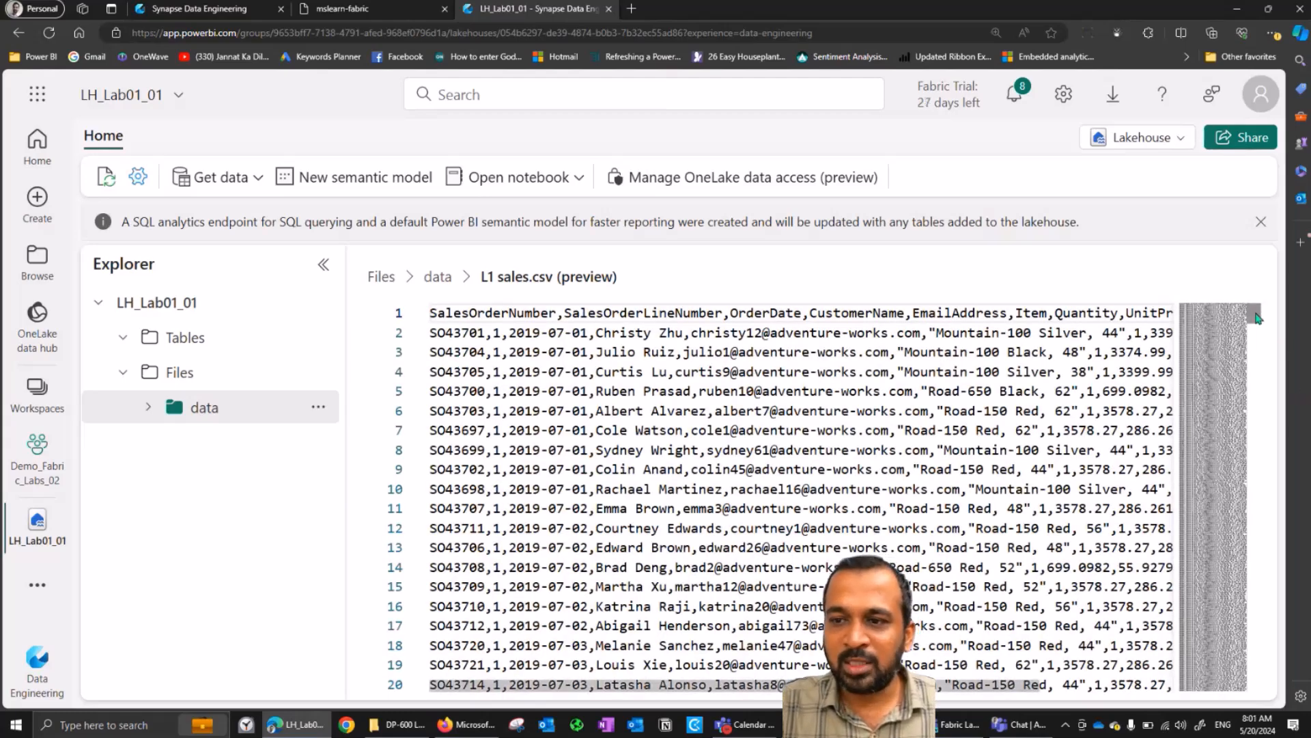
mouse_move(1255, 314)
mouse_down()
mouse_move(1259, 339)
mouse_move(1260, 295)
mouse_up()
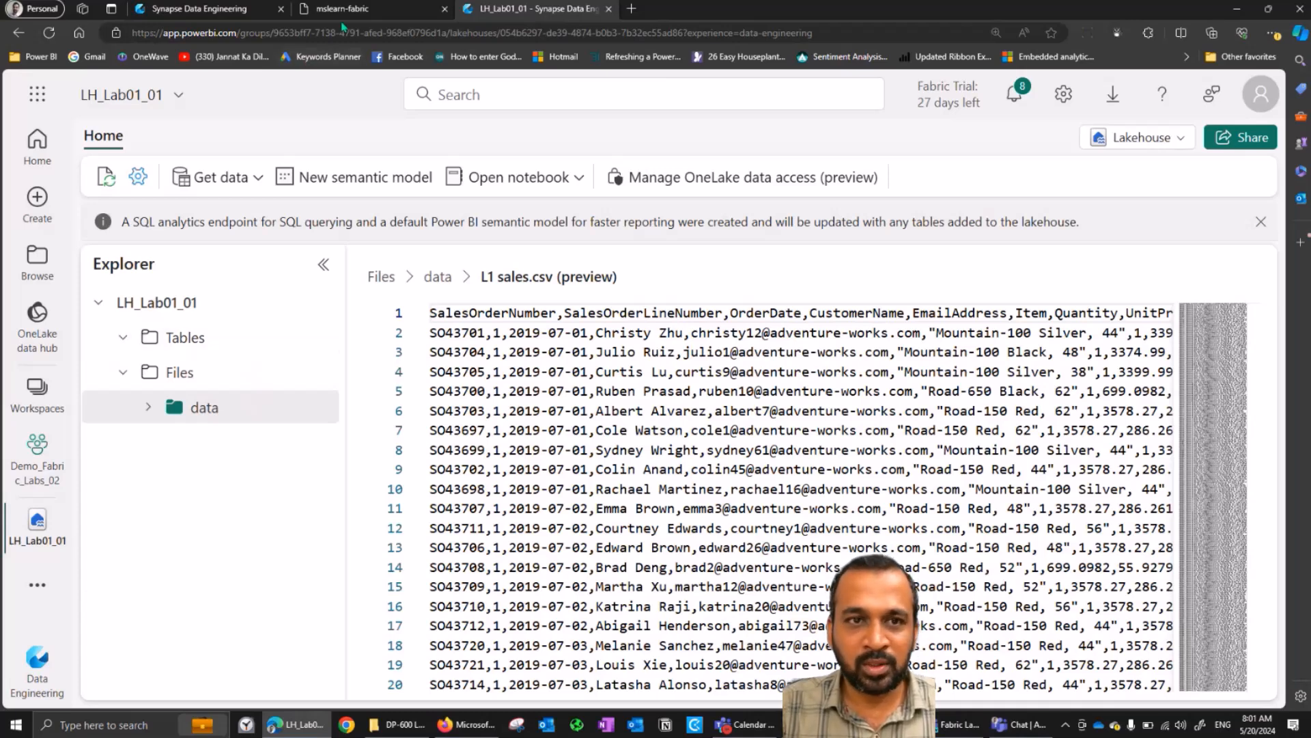
Review the lab instructions' passage on the Delta Lake table format, and return to the lakehouse.
click(360, 12)
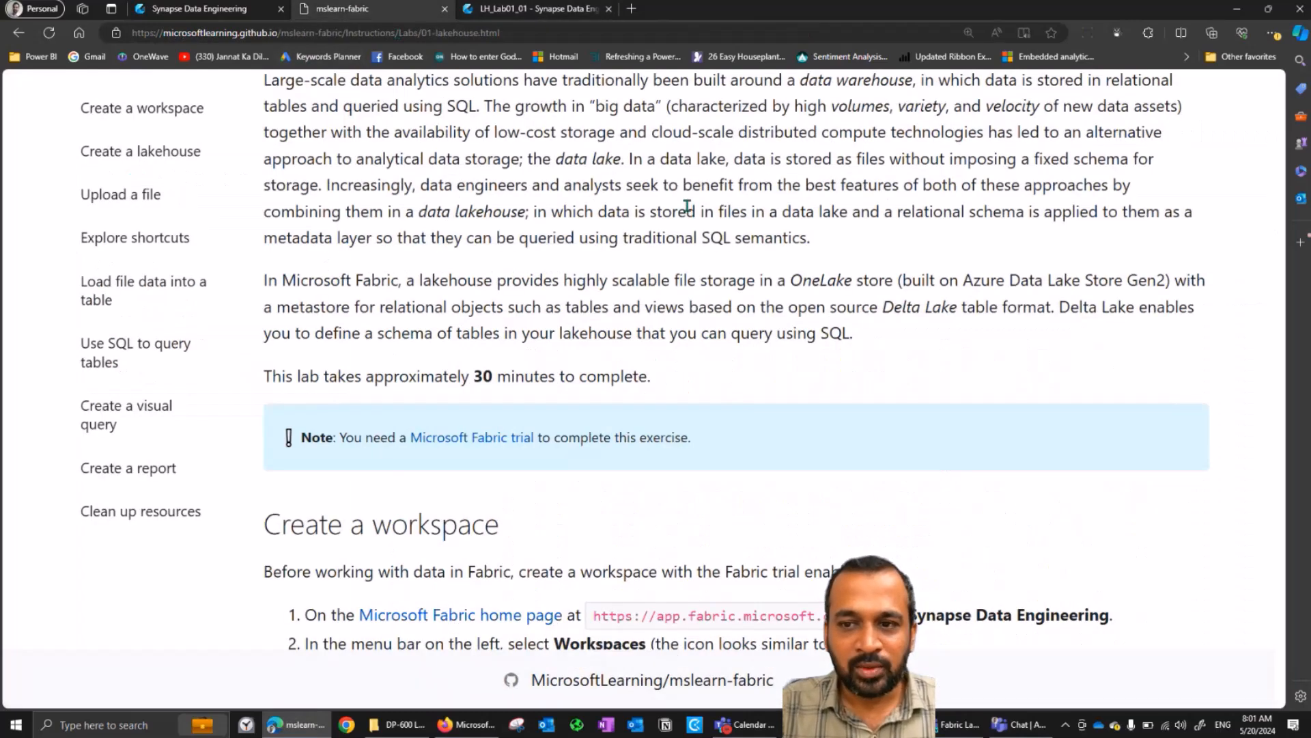
drag(870, 307, 1050, 307)
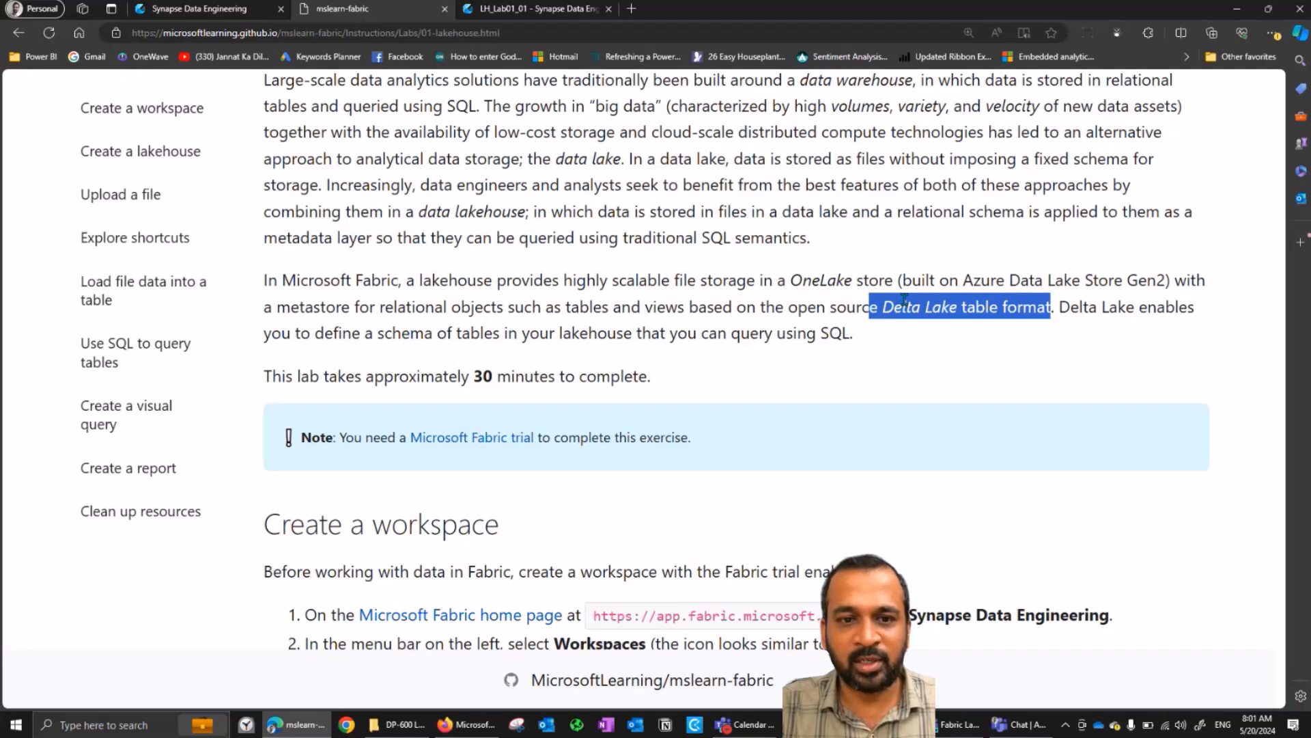
click(536, 9)
Start loading the data folder into a new lakehouse table and name the table sales.
mouse_move(322, 418)
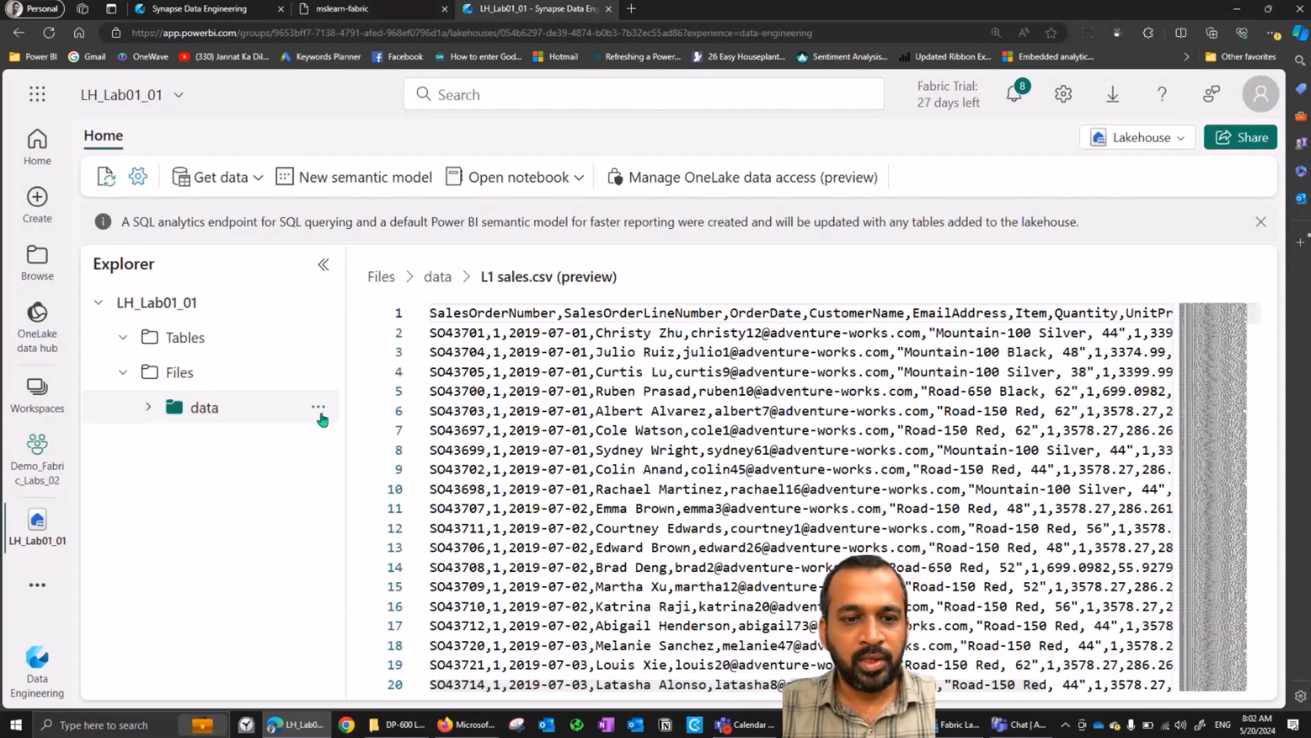
click(318, 412)
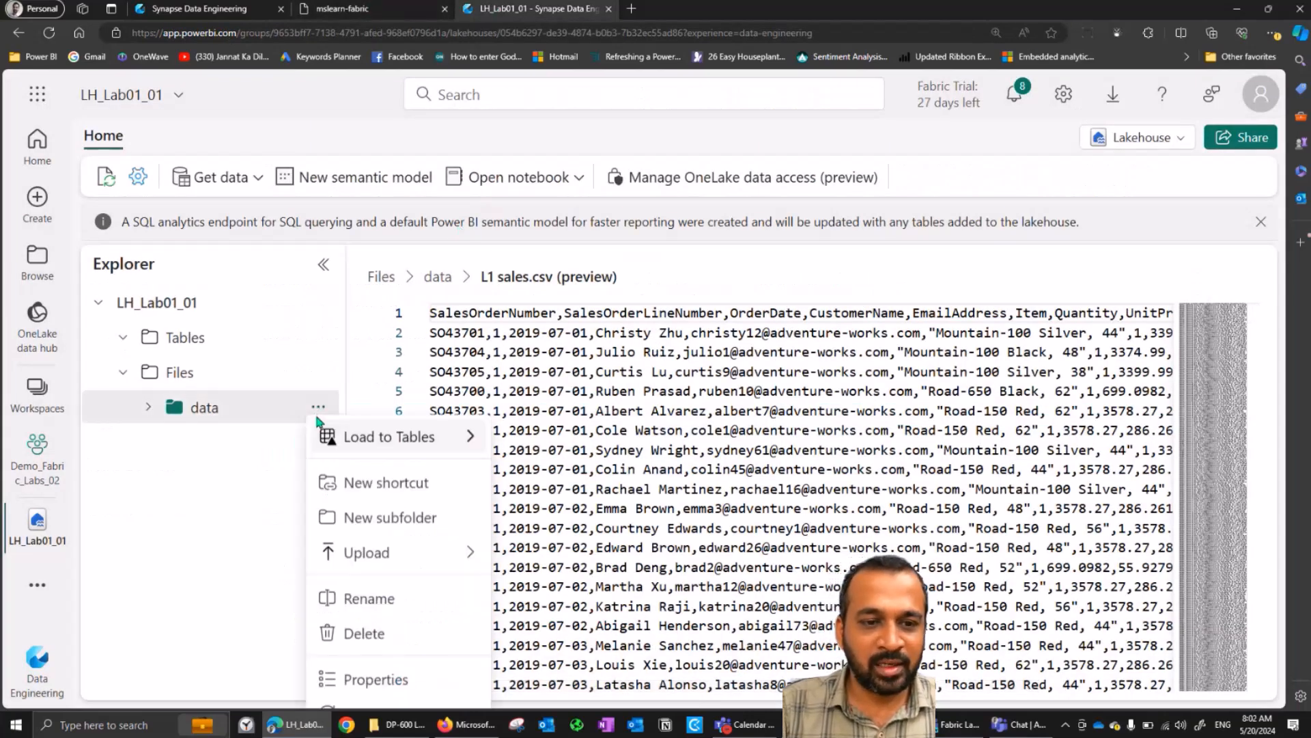
mouse_move(372, 443)
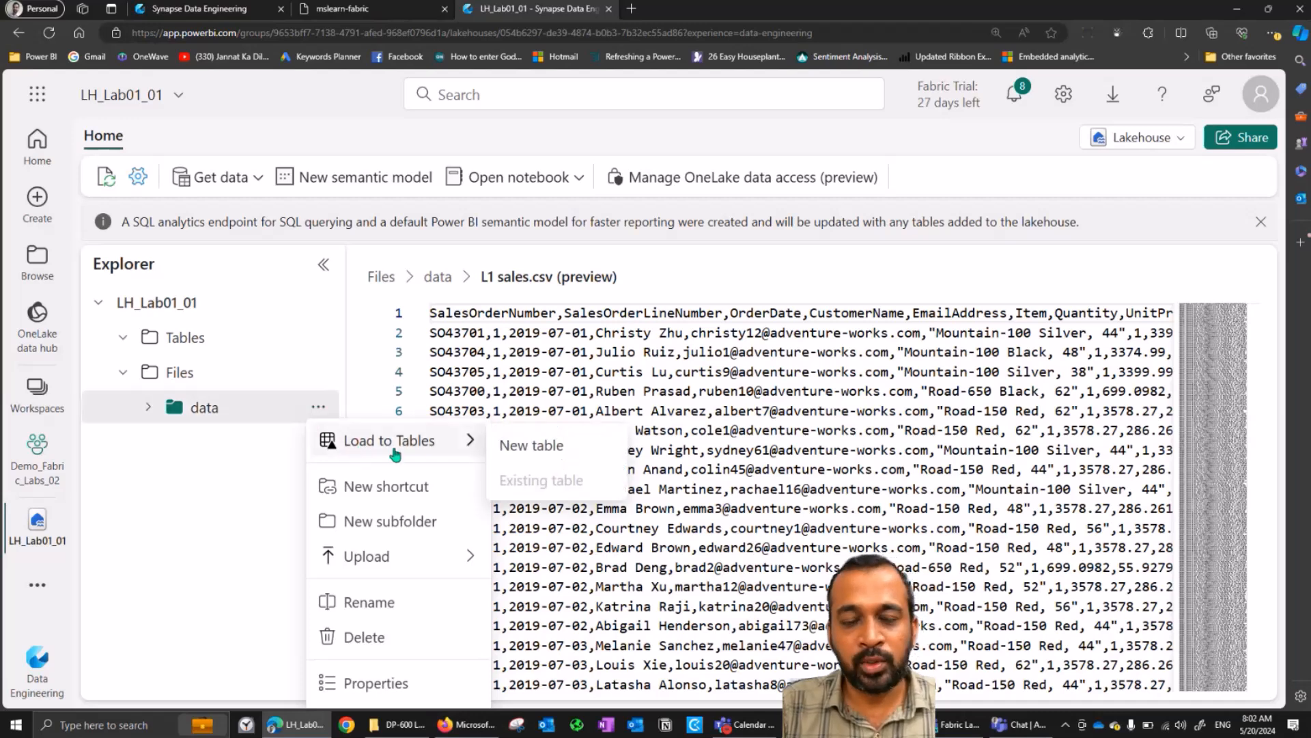
click(544, 454)
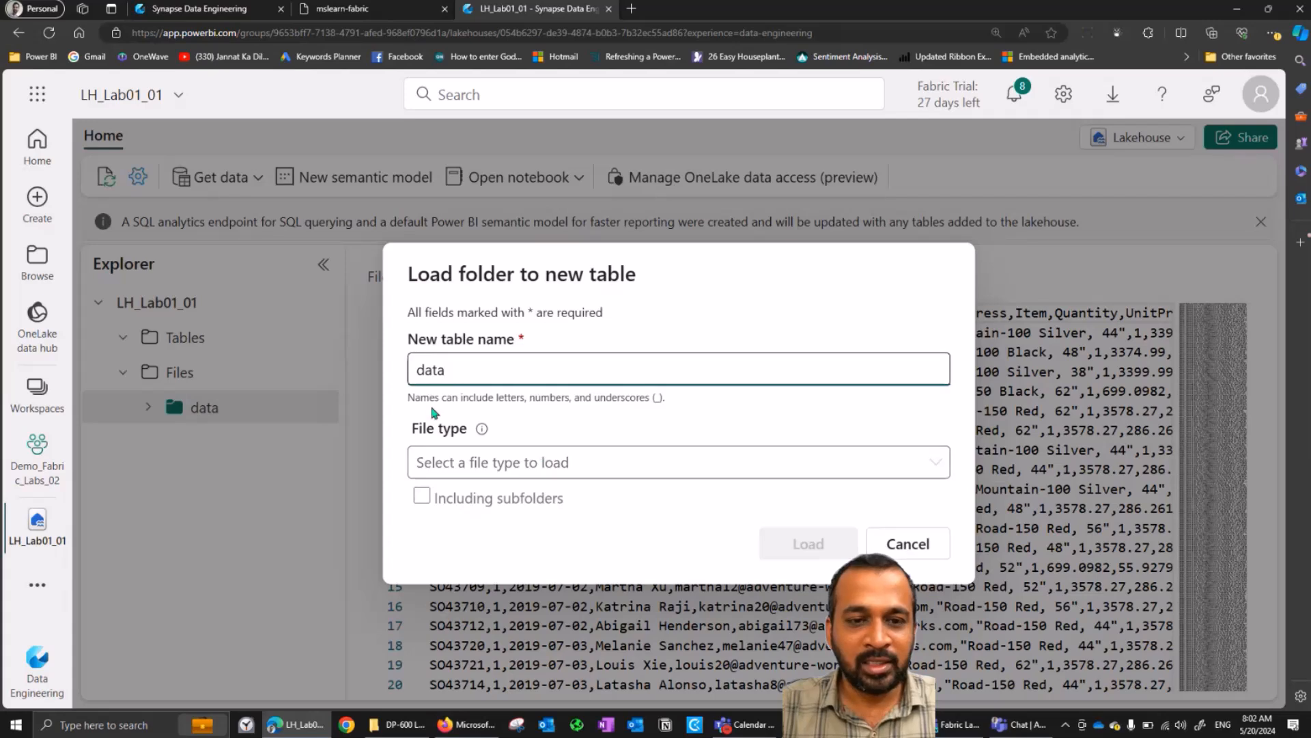
drag(453, 376, 408, 380)
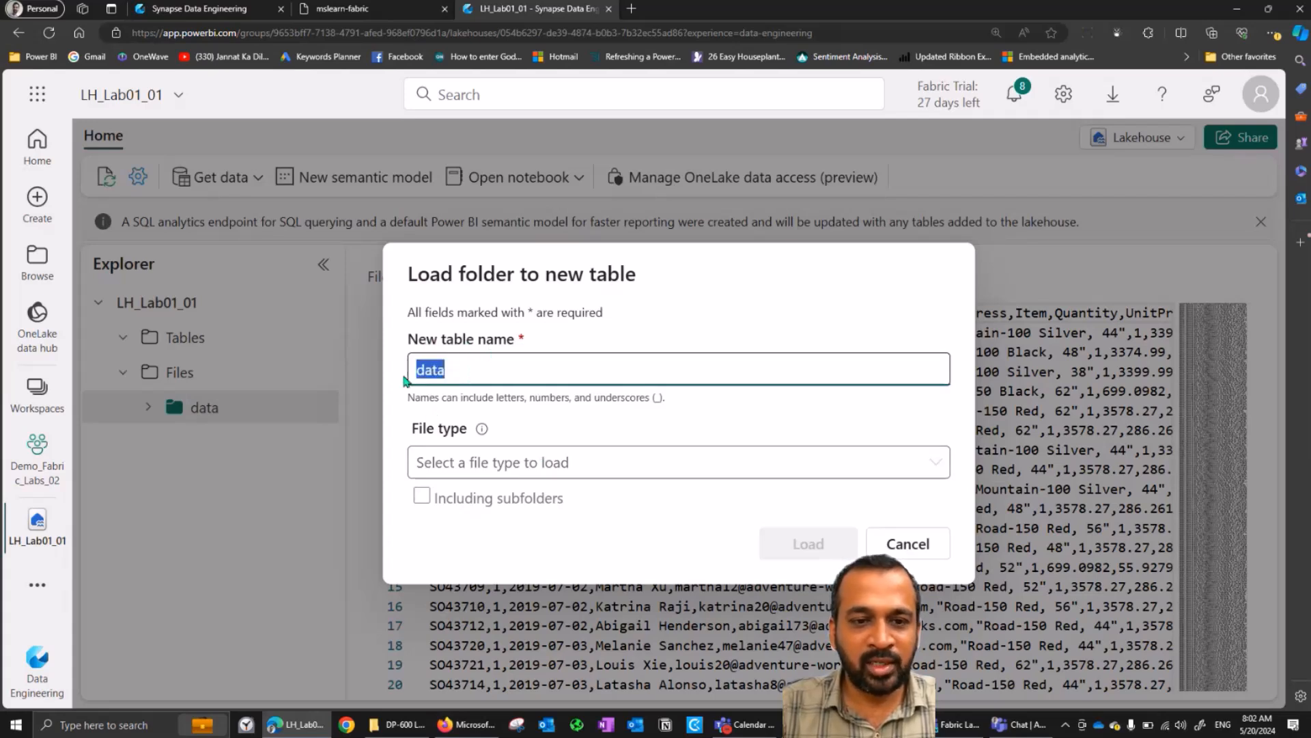
text(sales)
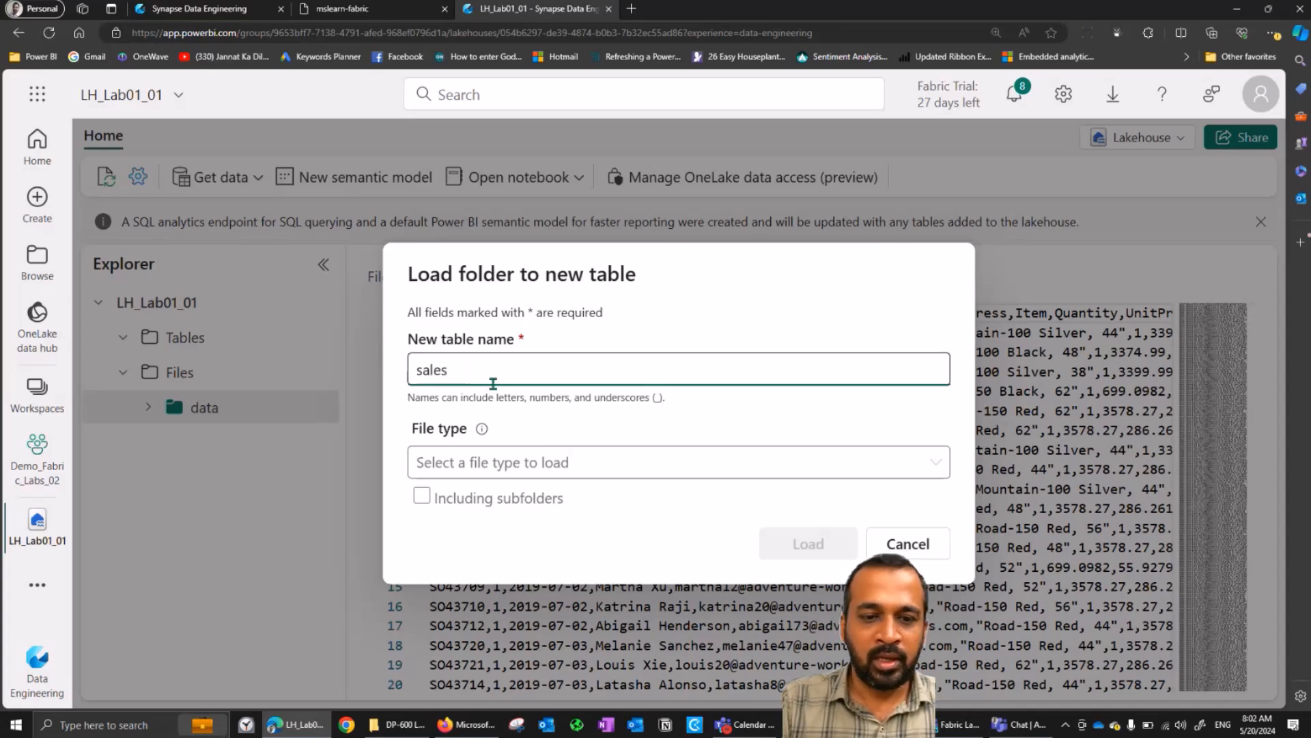
Choose csv as the file type, keeping header column names and the comma separator, and load the folder into the new table.
click(712, 470)
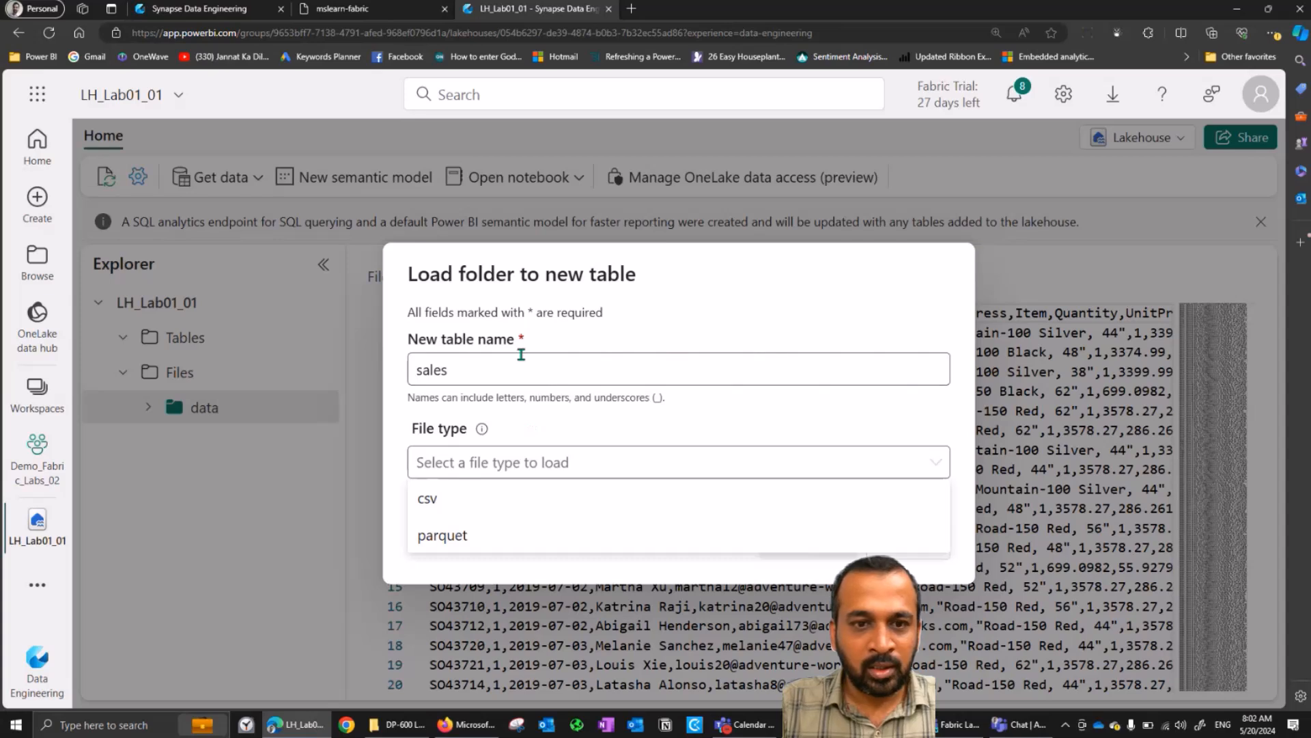
drag(427, 313, 602, 315)
click(596, 347)
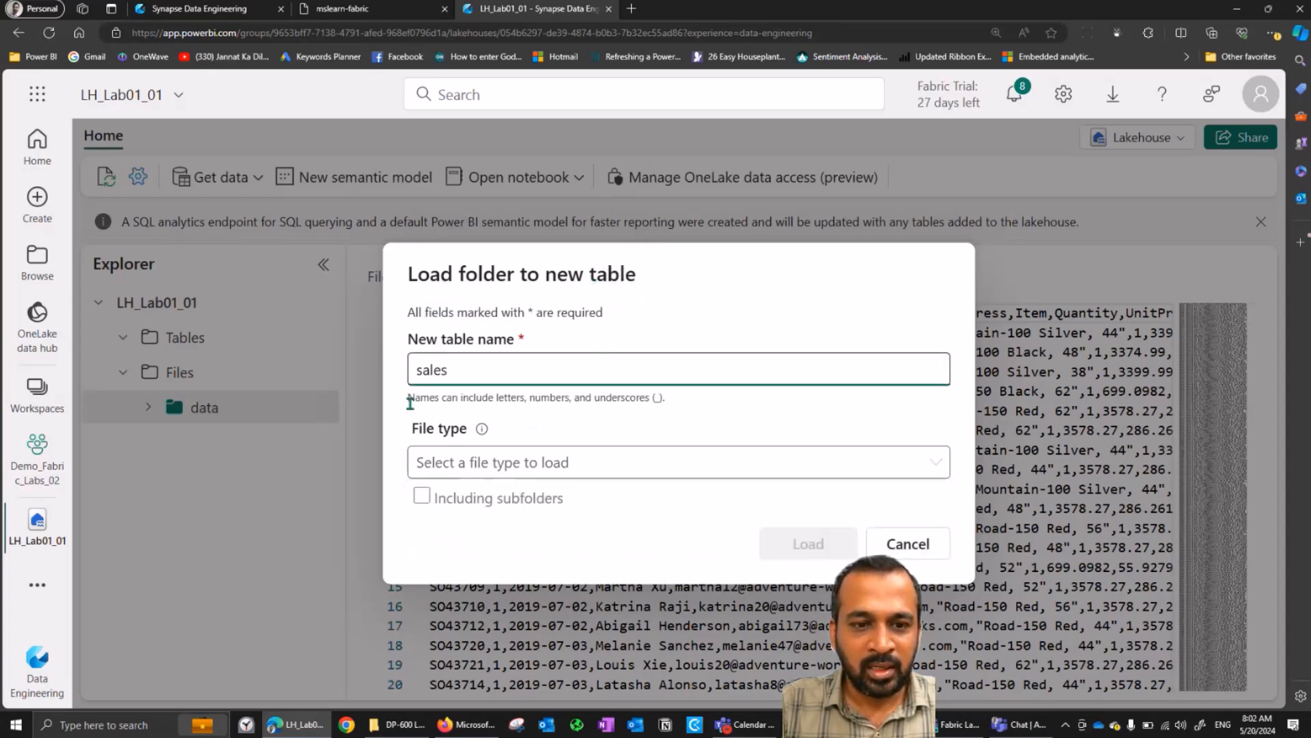
drag(419, 398, 646, 402)
click(581, 437)
mouse_move(485, 431)
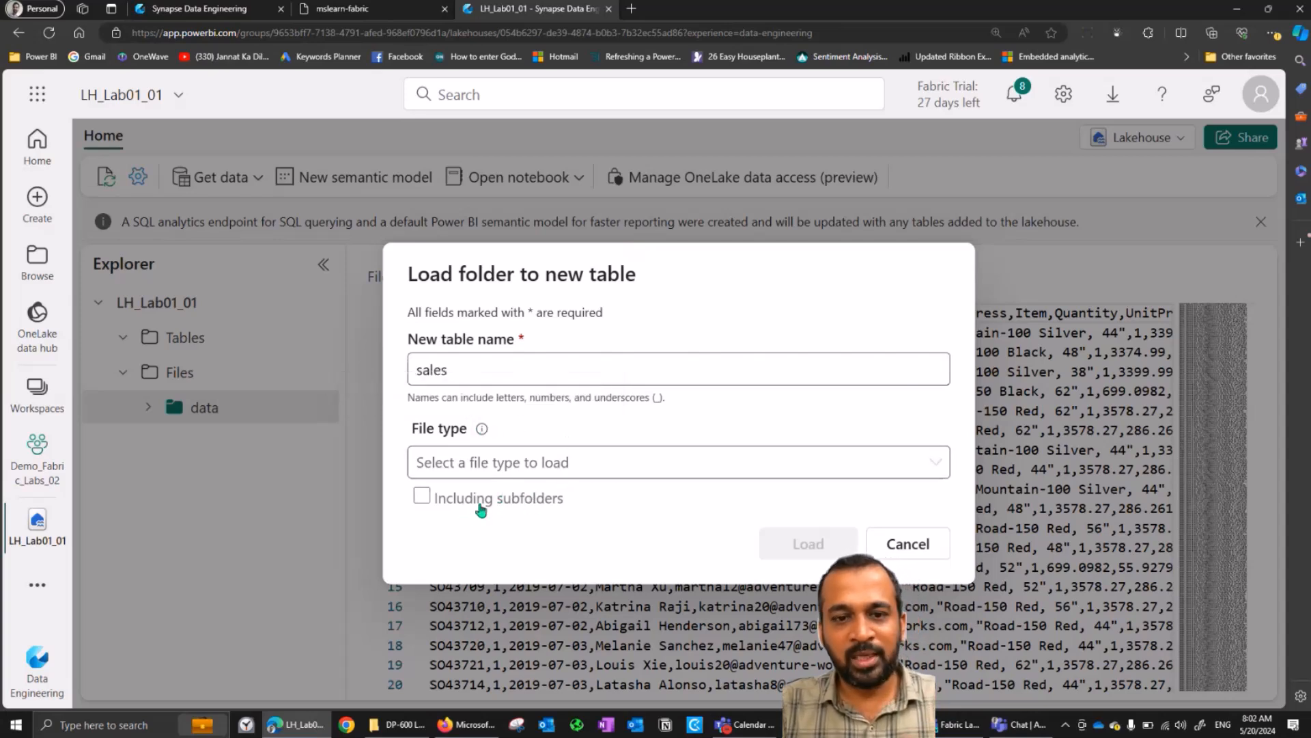
click(542, 463)
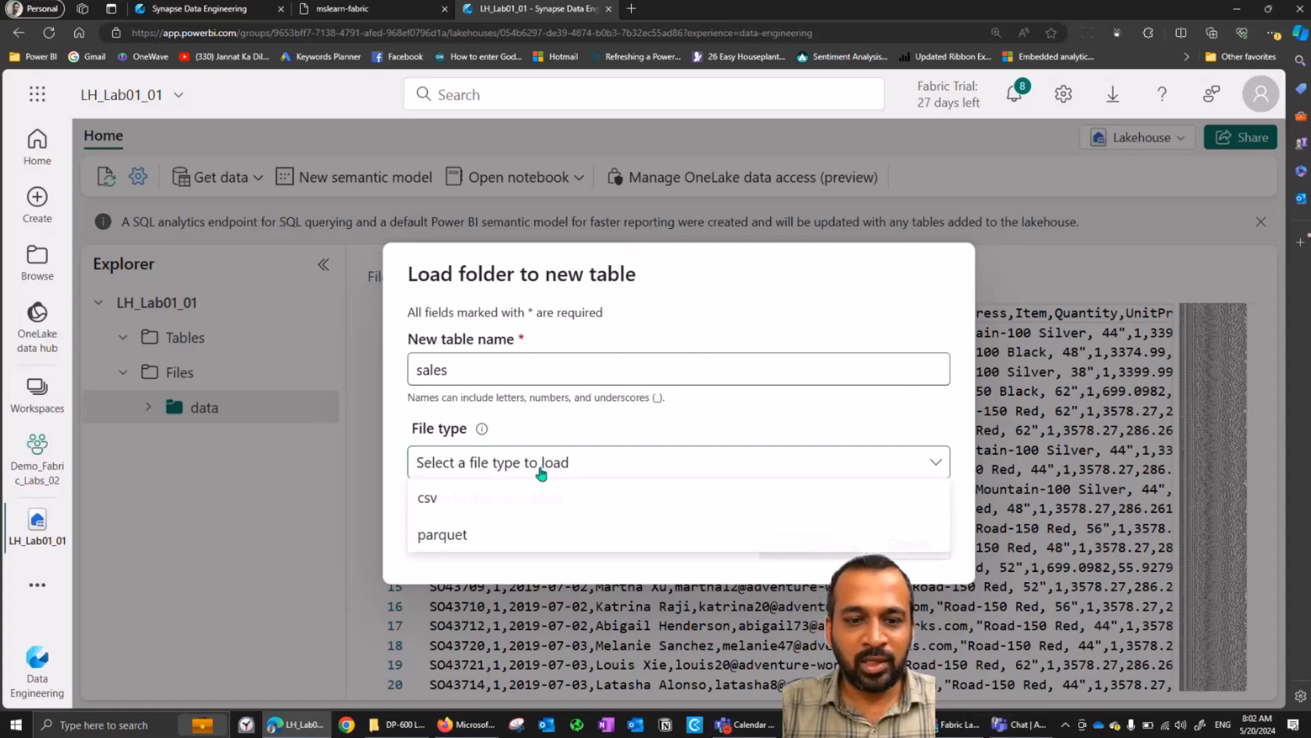
click(463, 506)
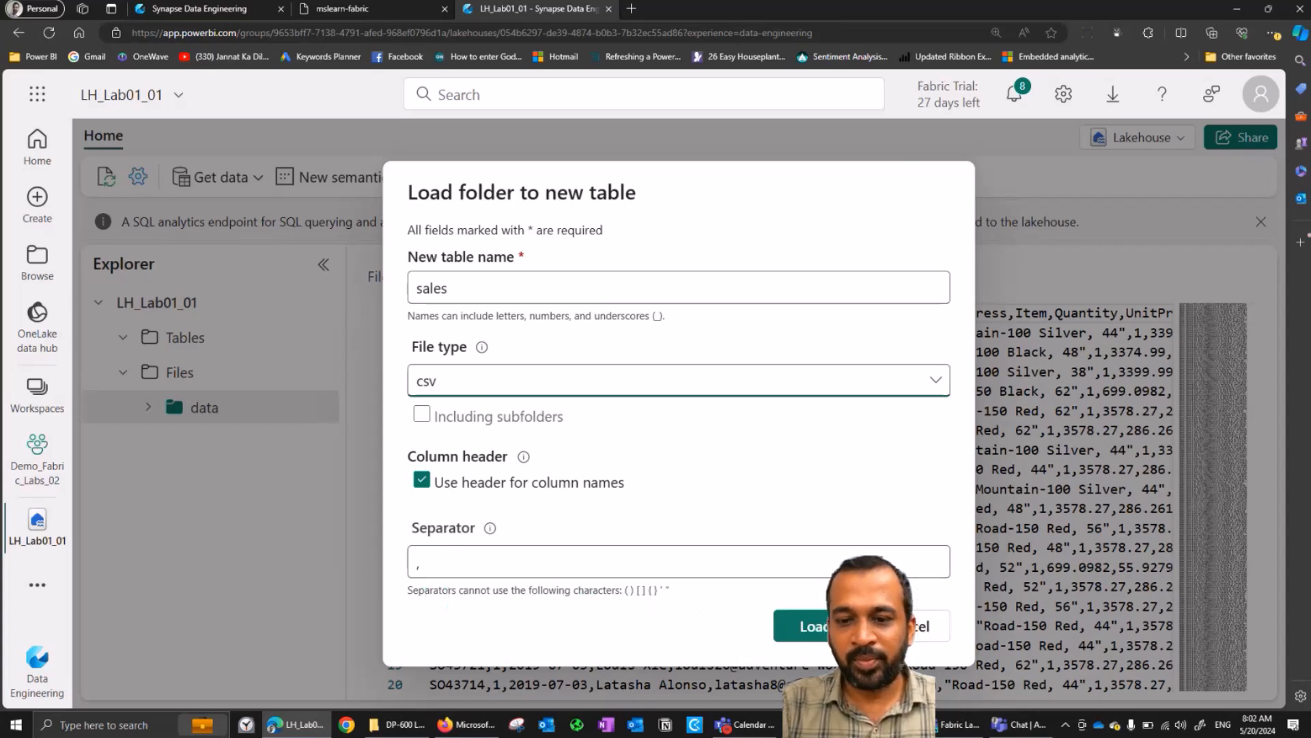
click(826, 630)
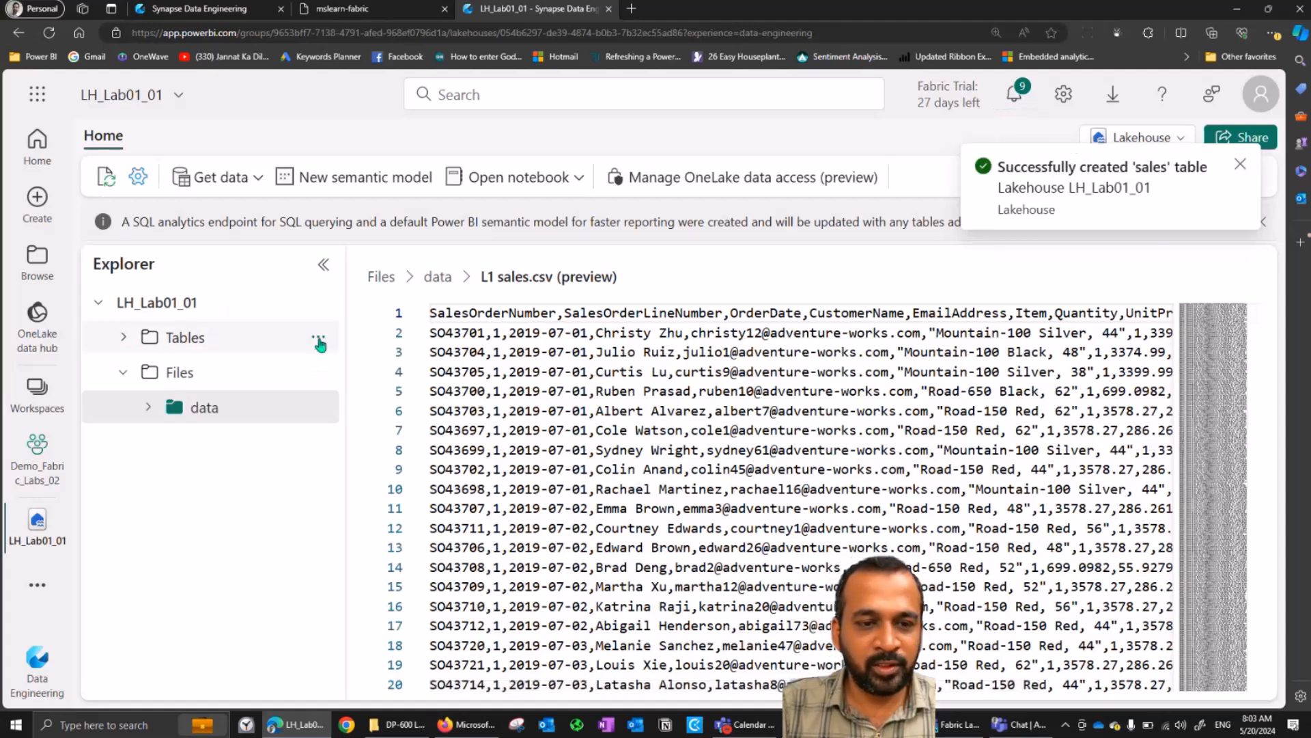
Refresh the lakehouse's Tables section, expand it and preview the sales table's rows.
click(319, 337)
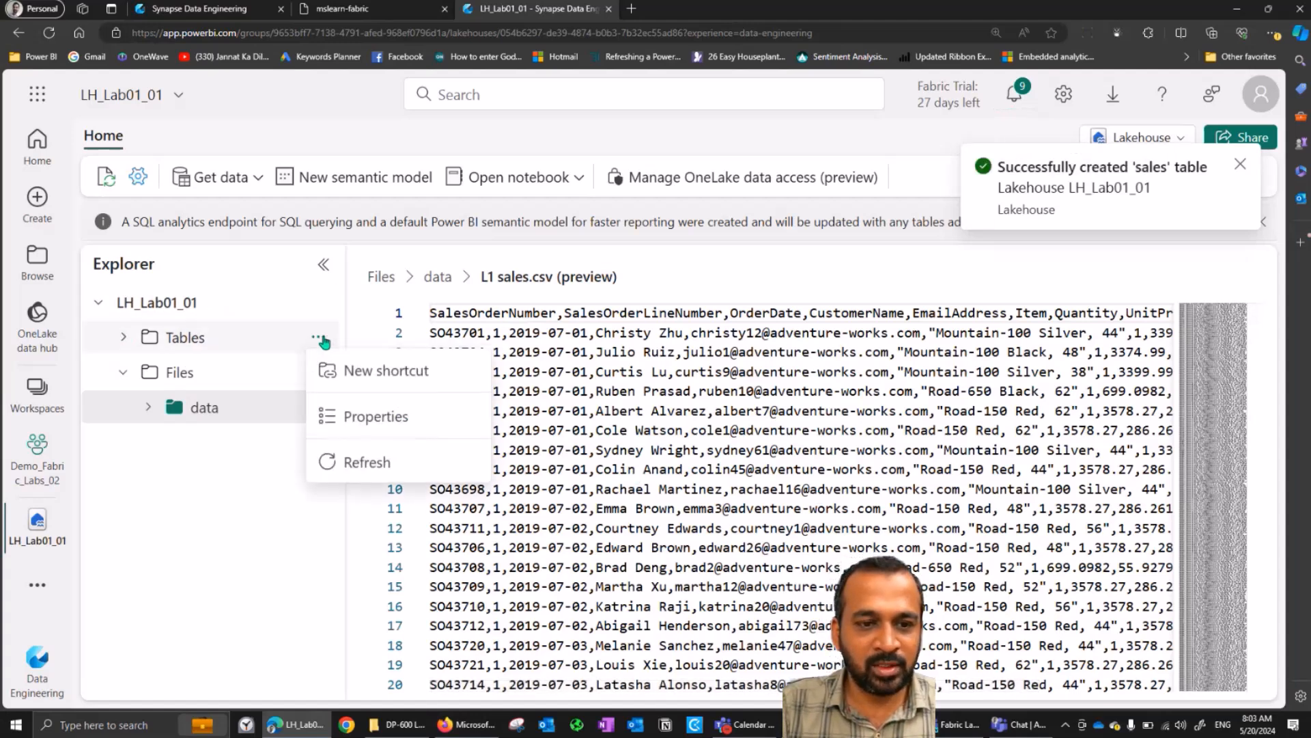
click(365, 462)
click(124, 339)
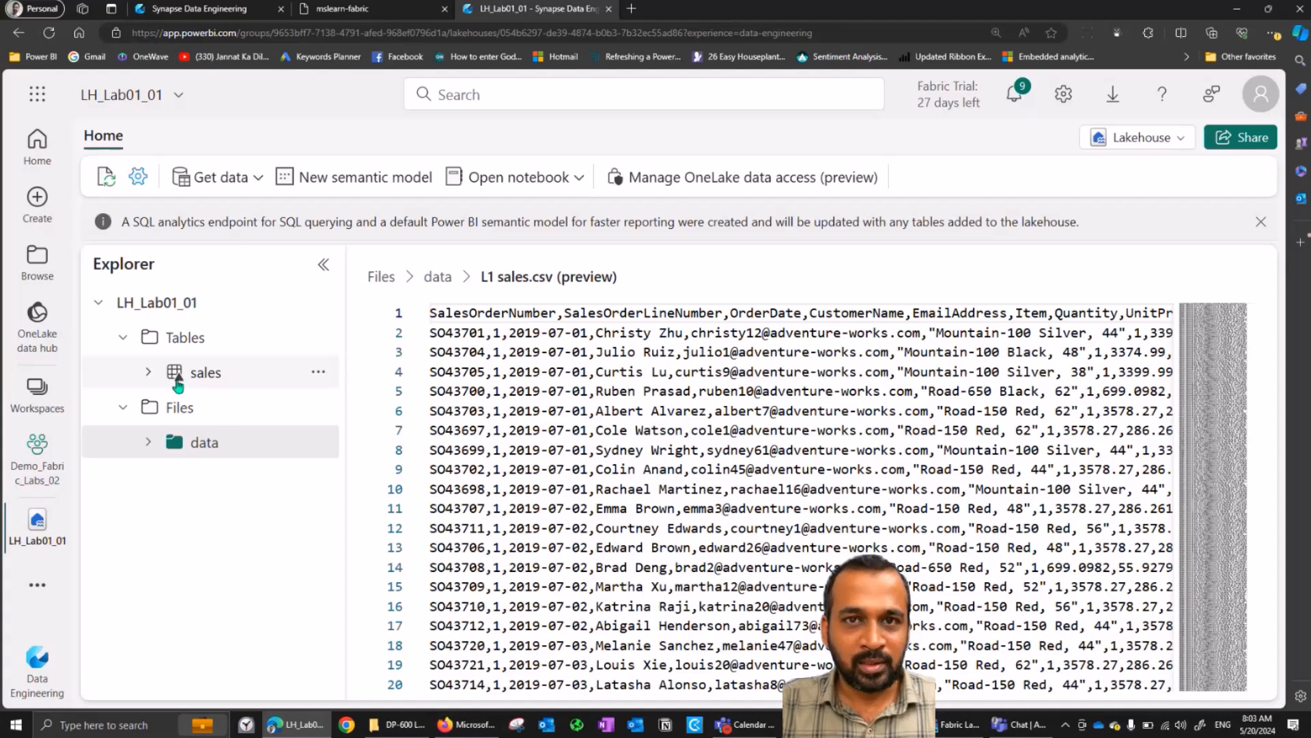
click(211, 376)
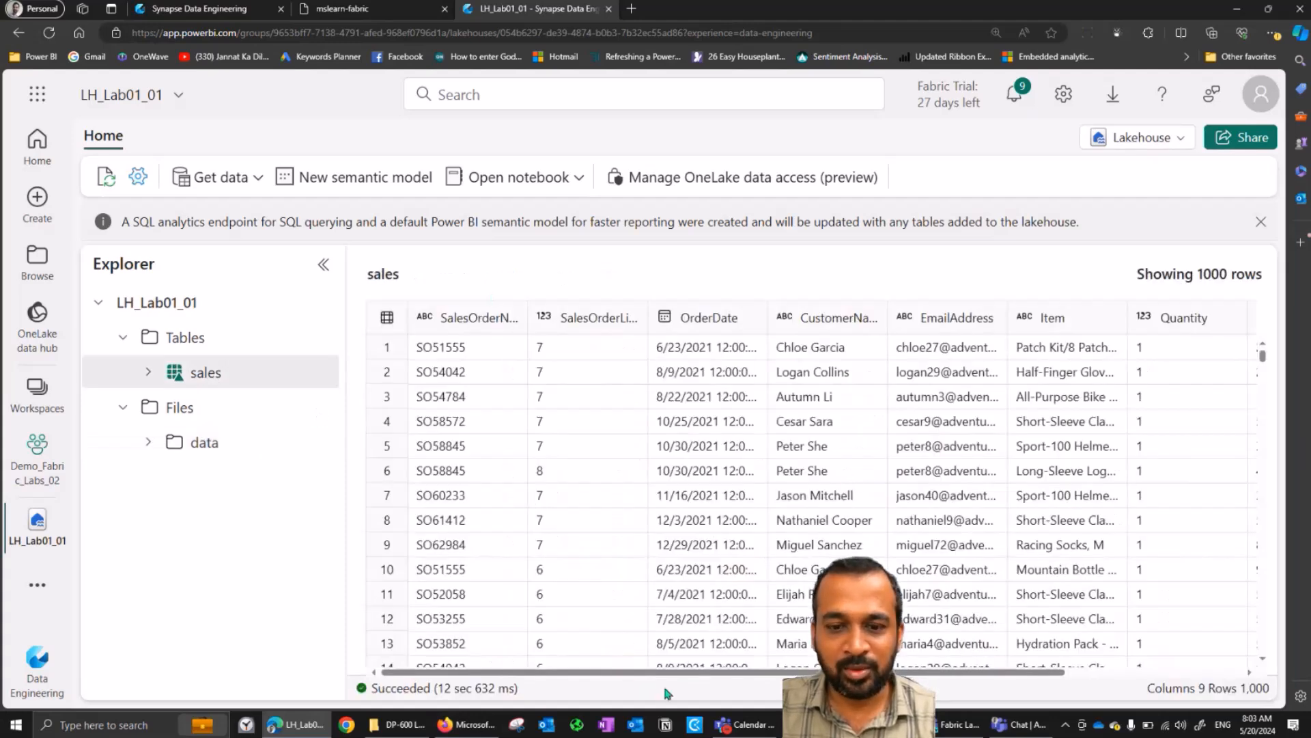
drag(650, 676, 600, 679)
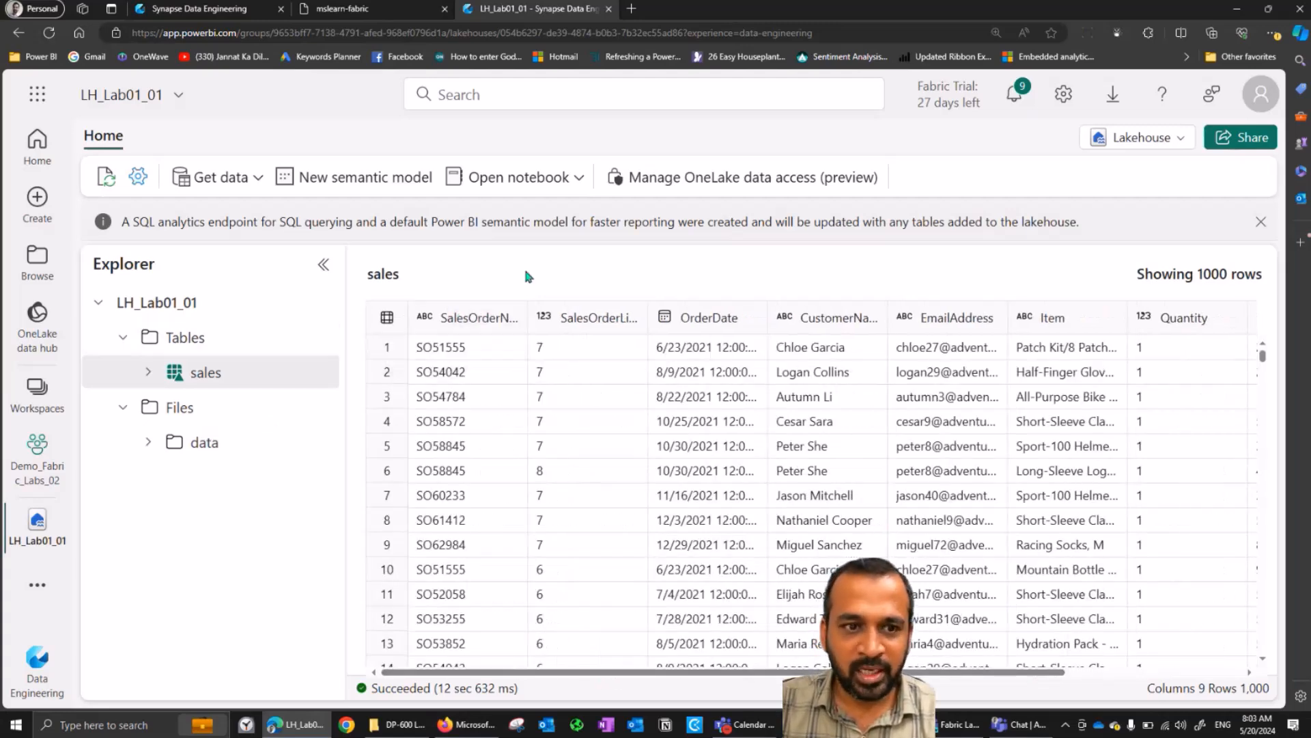
click(213, 374)
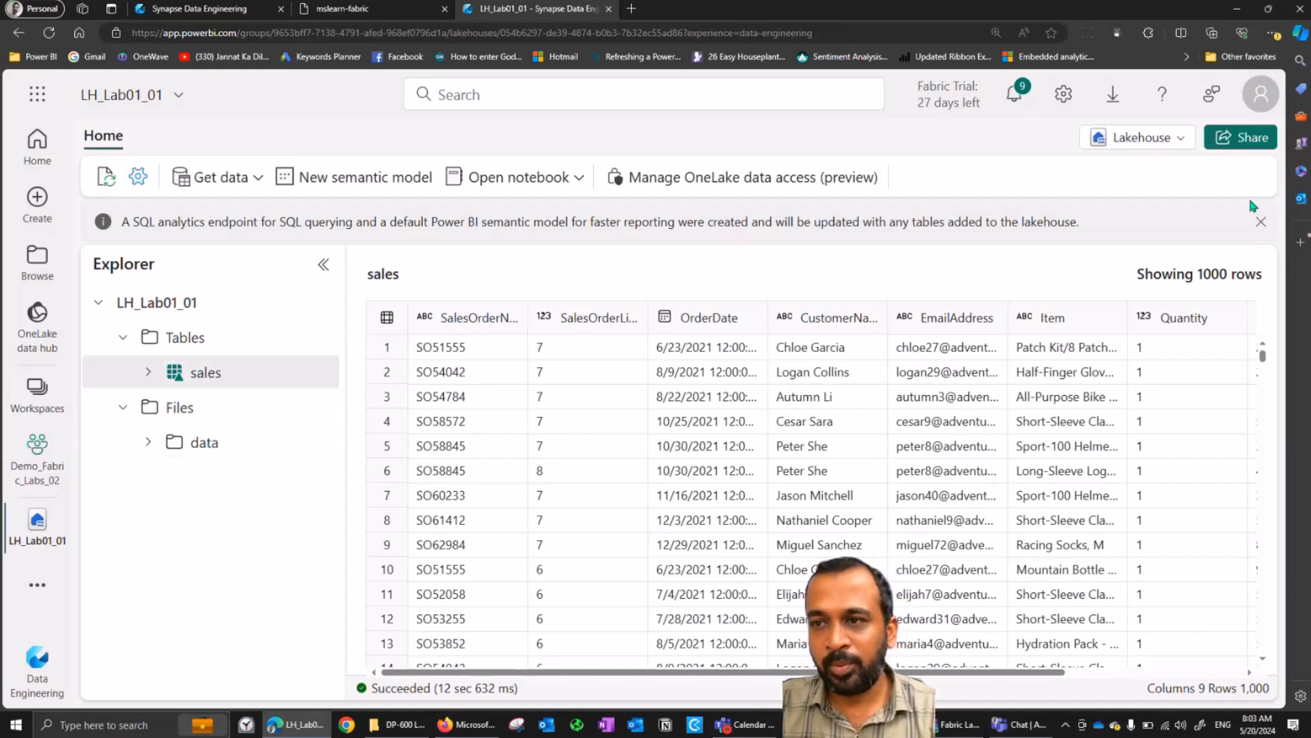
Switch the LH_Lab01_01 lakehouse to its SQL analytics endpoint and look through the schemas and queries in the explorer.
click(1181, 138)
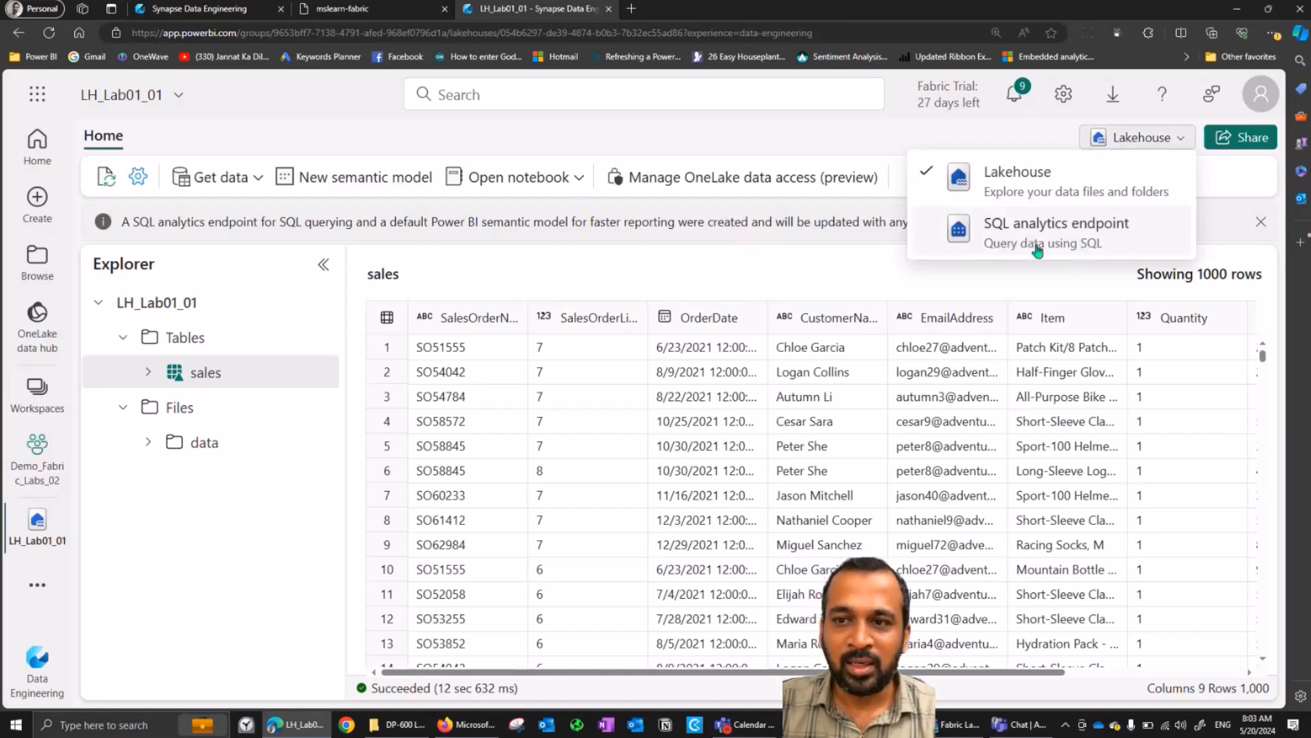
click(1132, 243)
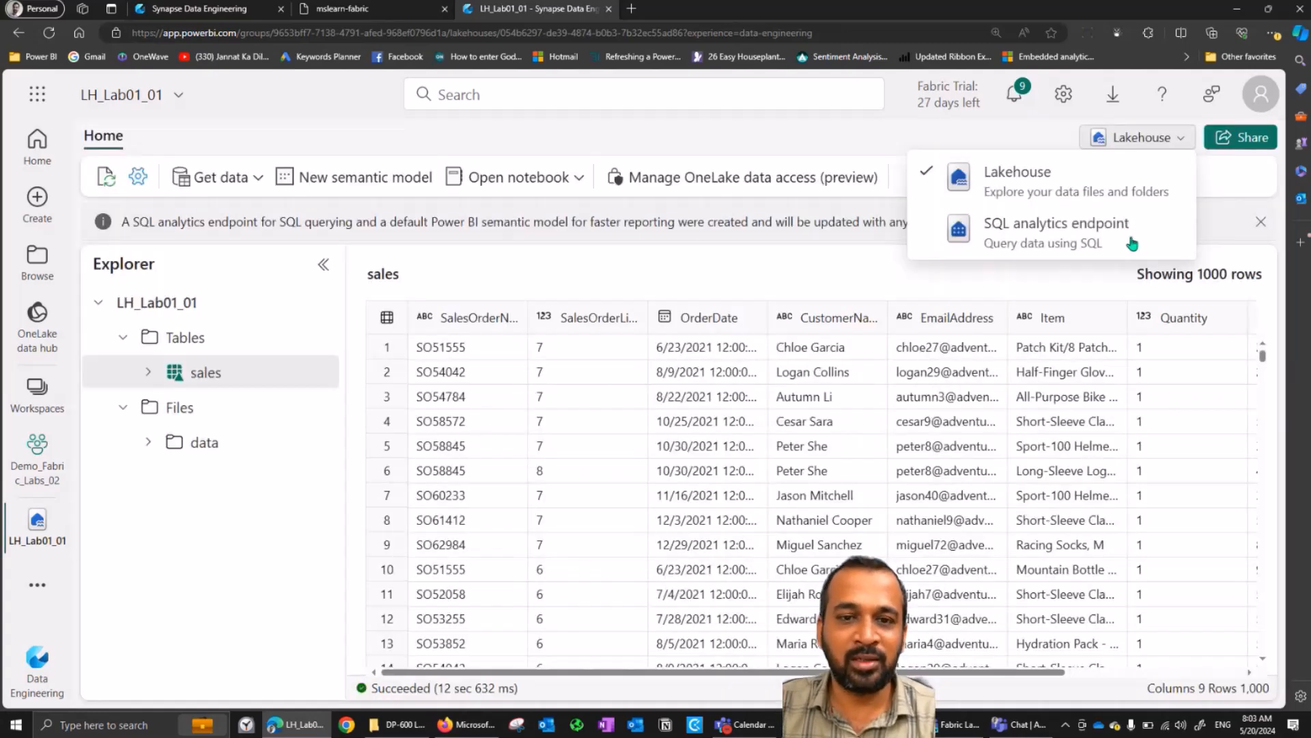
click(1132, 243)
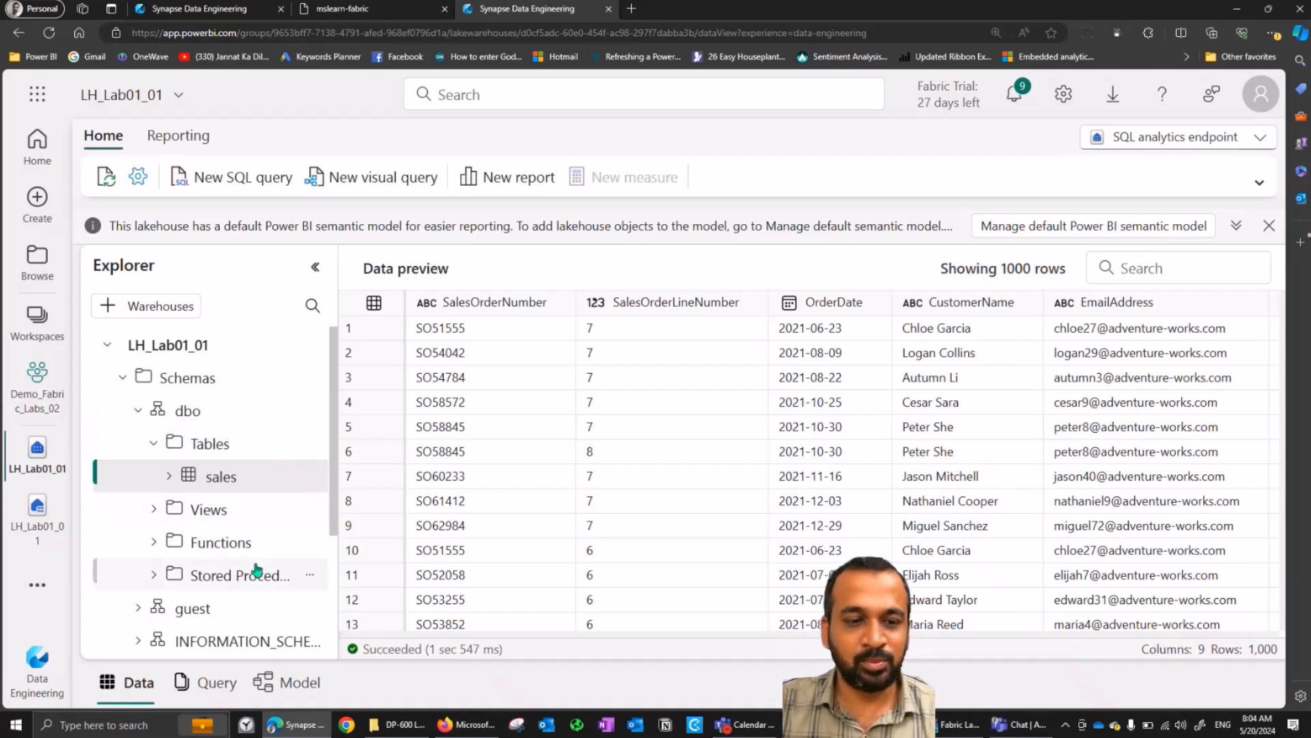
scroll(328, 603, down, 3)
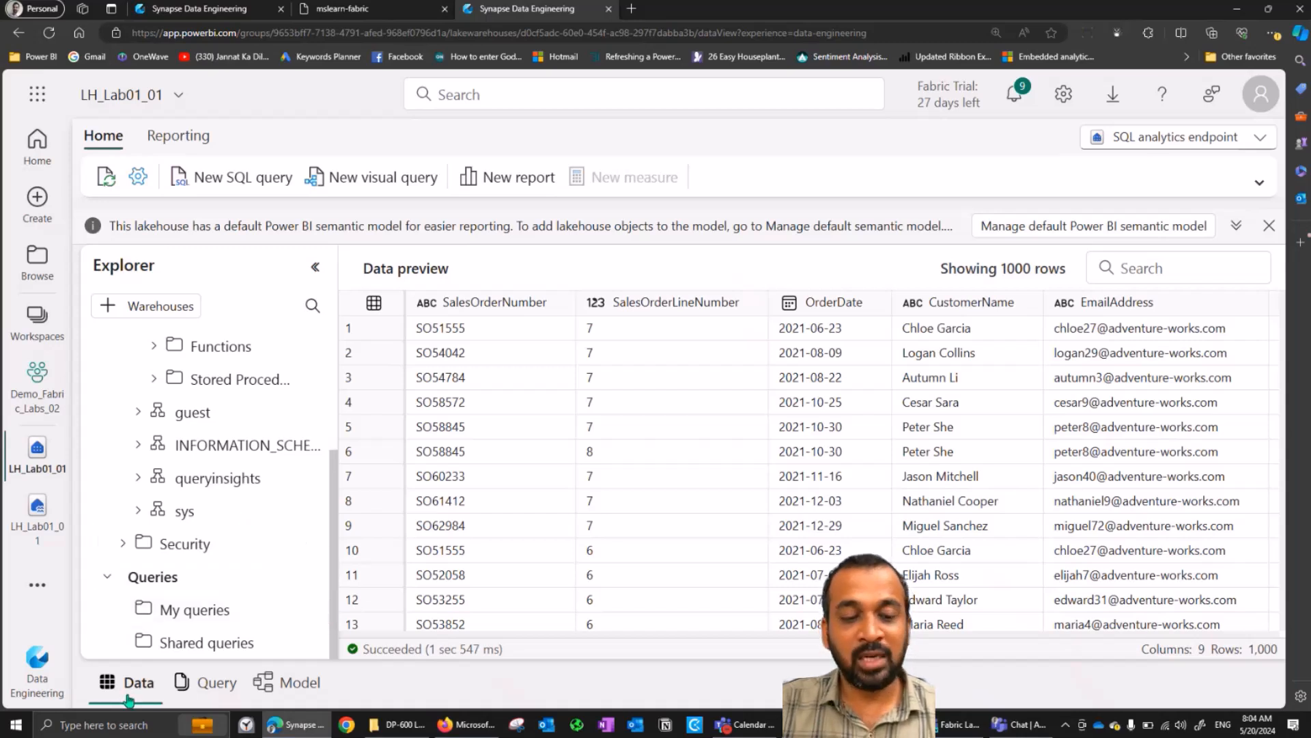
click(393, 476)
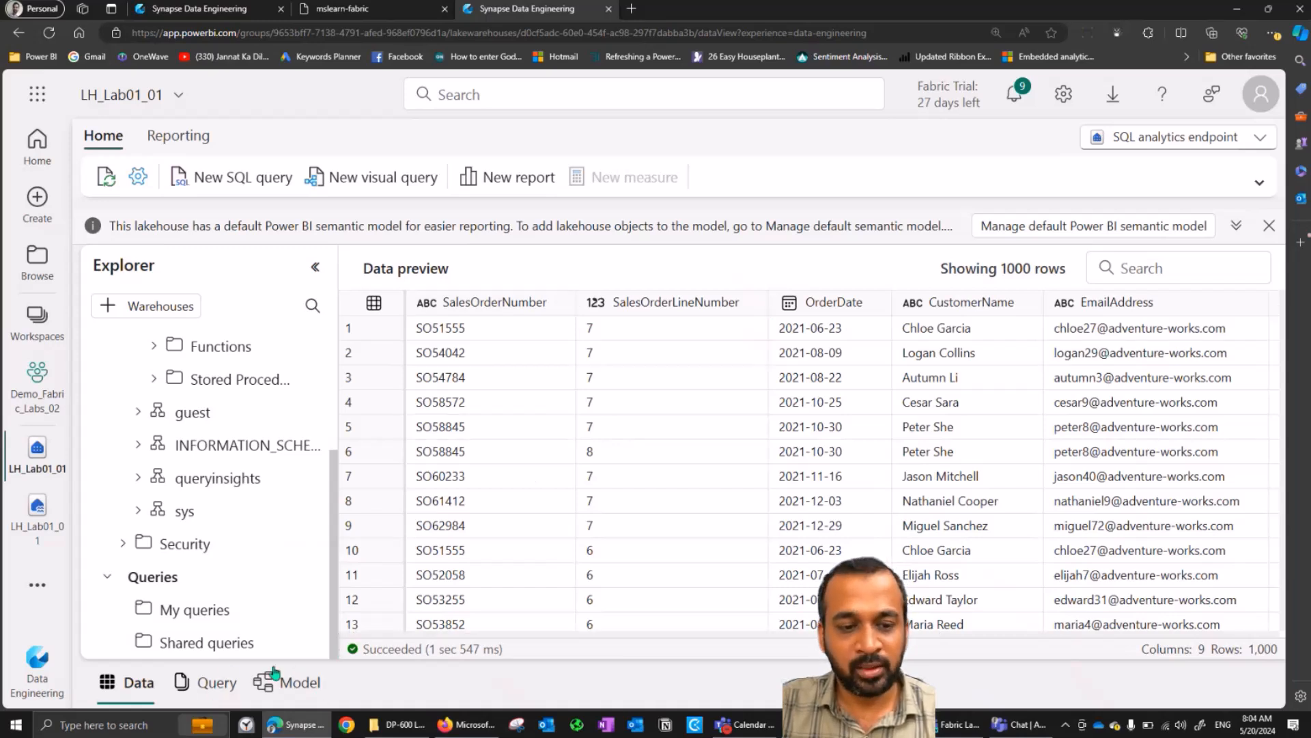
Open the query view and insert the dbo sales table's full name into SQL query 1.
click(205, 688)
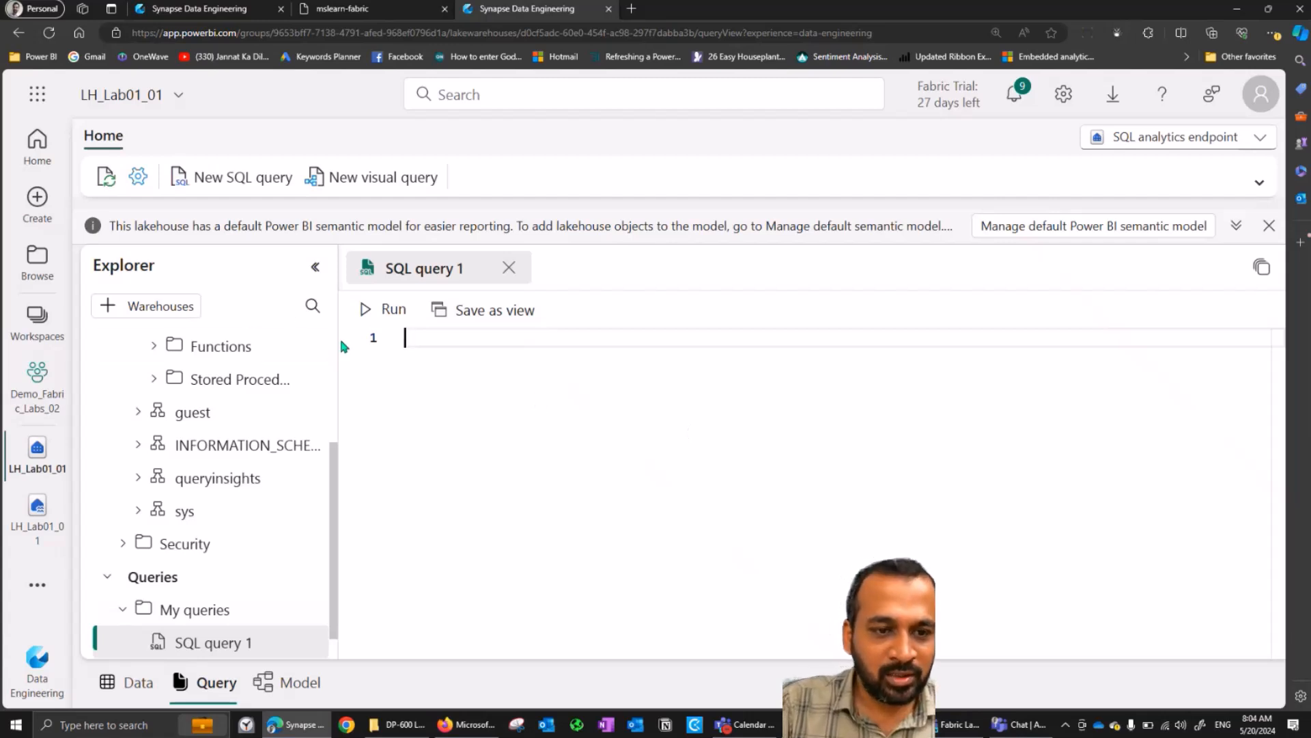
scroll(333, 350, up, 3)
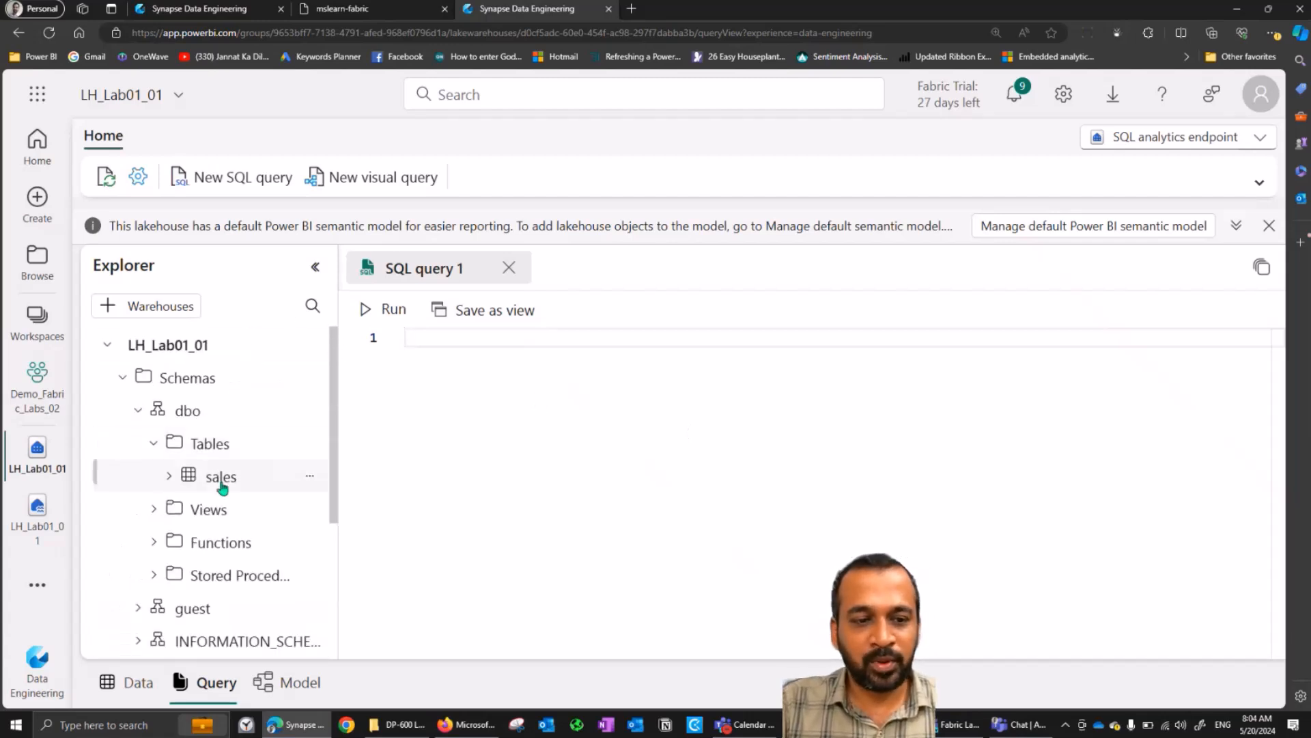
drag(217, 477, 500, 361)
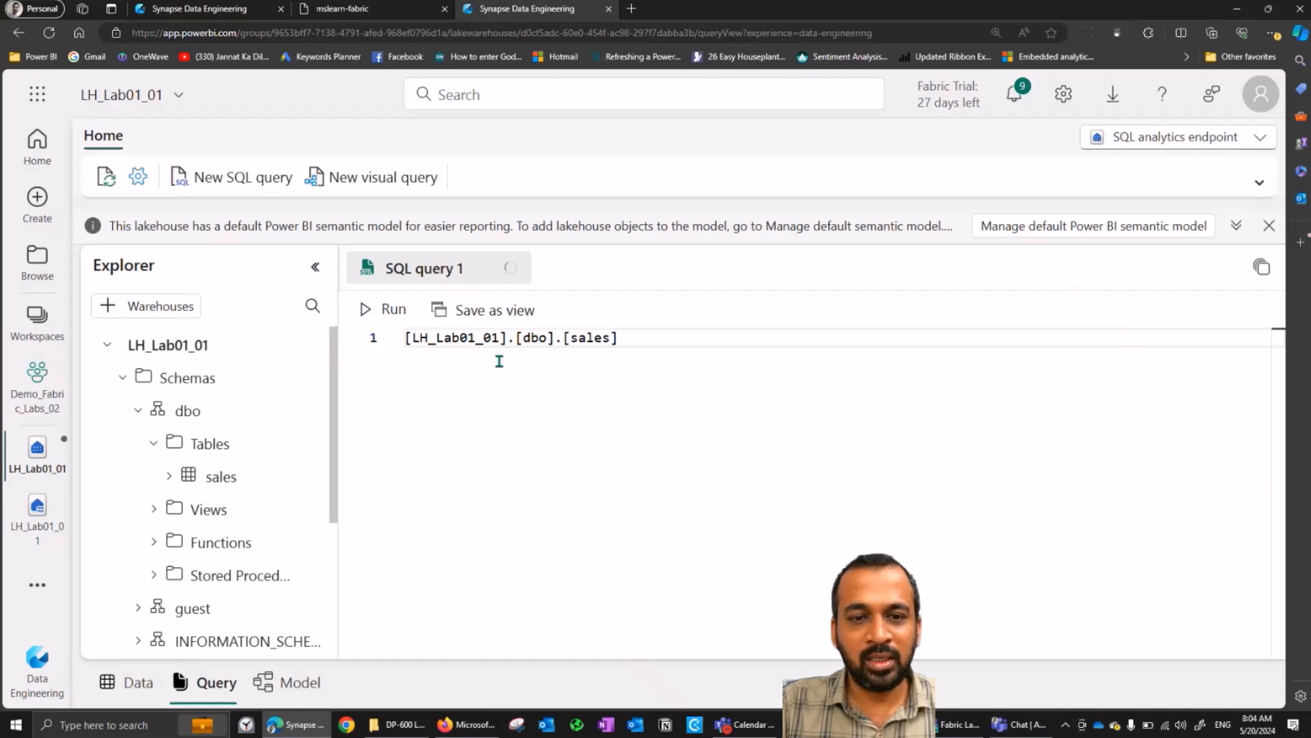
drag(412, 336, 610, 336)
double_click(534, 337)
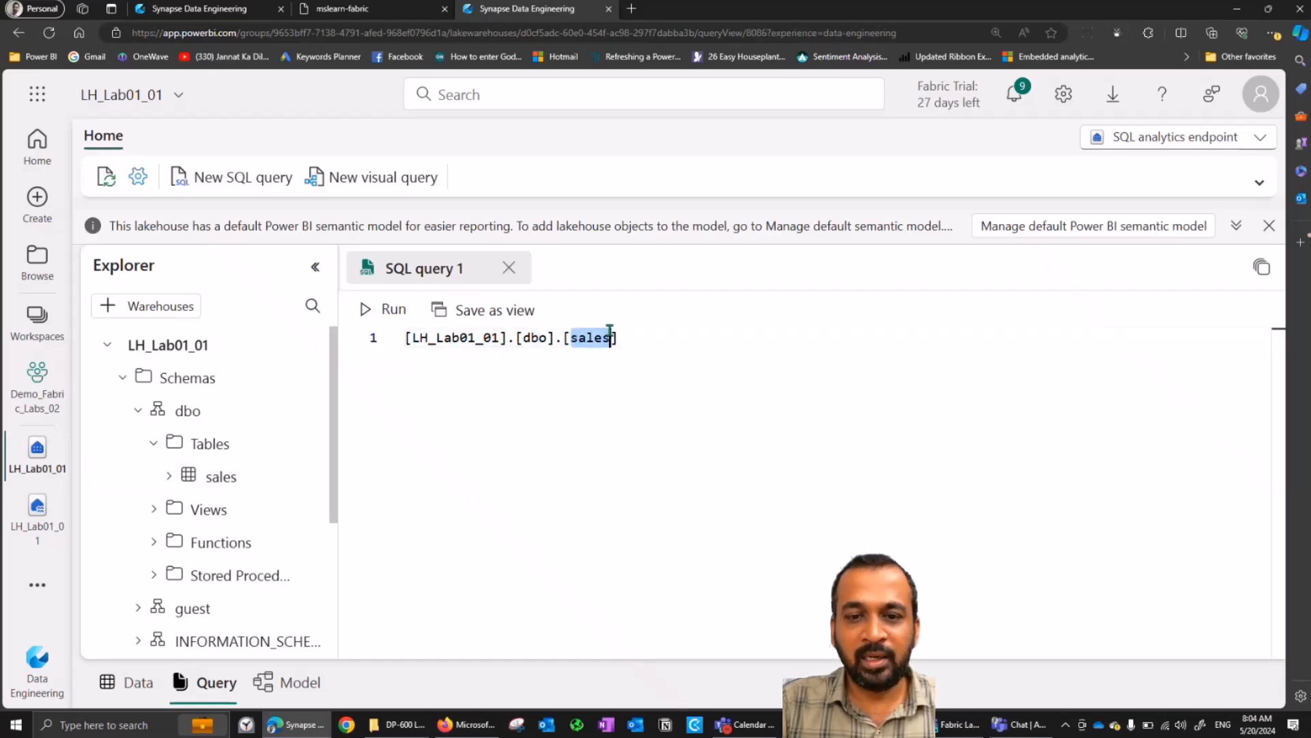
Complete the statement as Select top 10 * from [LH_Lab01_01].[dbo].[sales] and run the query.
key(Home)
text(Select top 1)
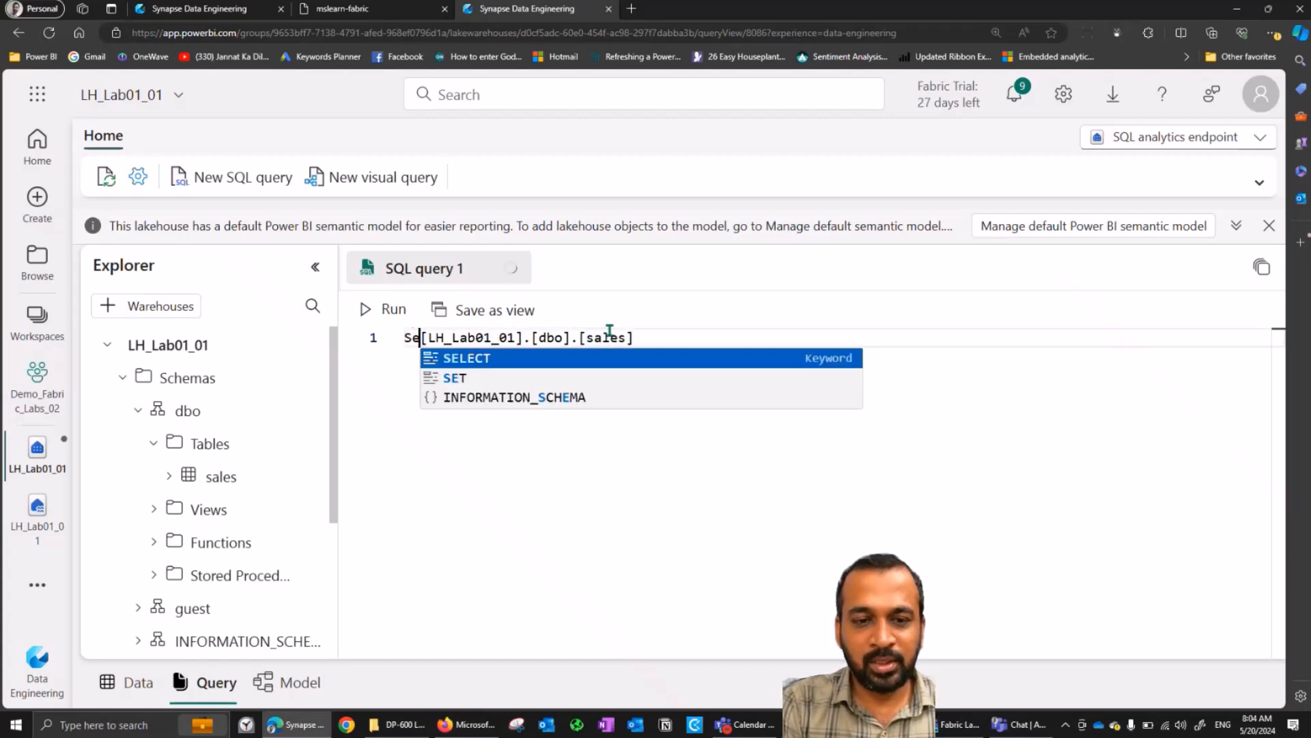
text(0 * )
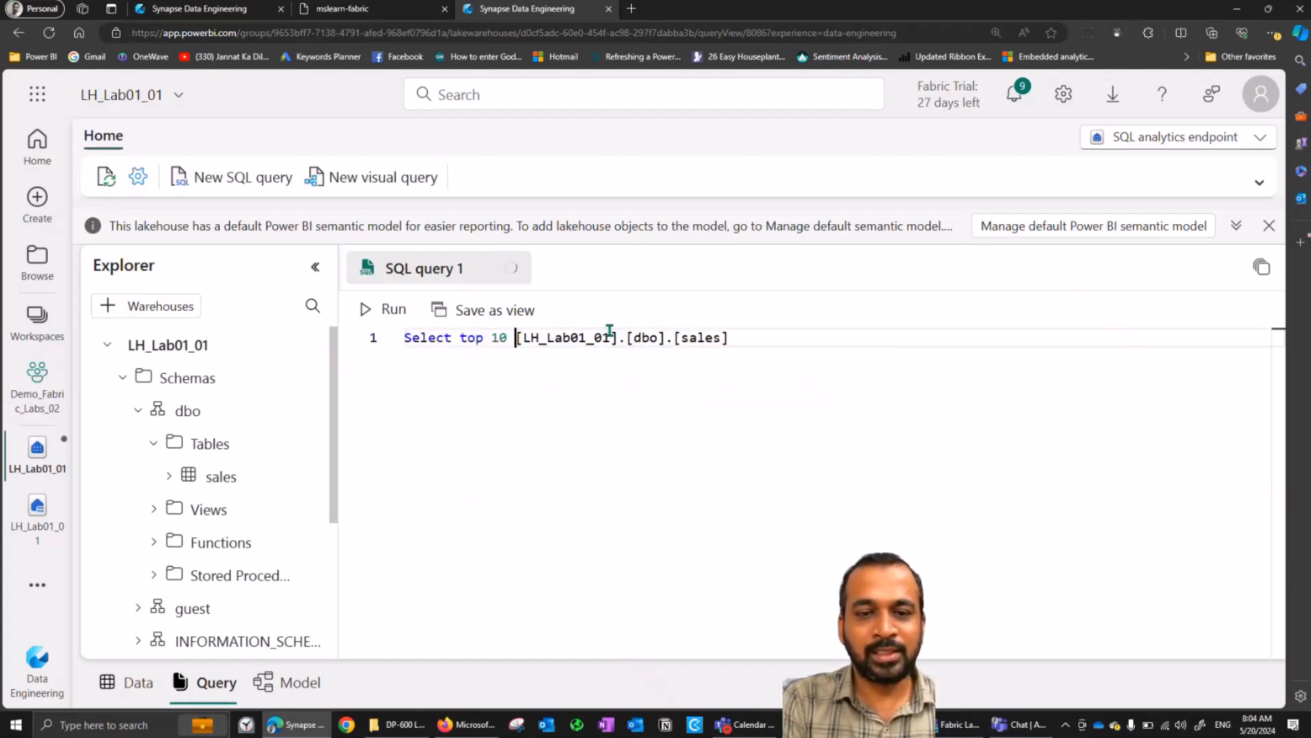
text(from)
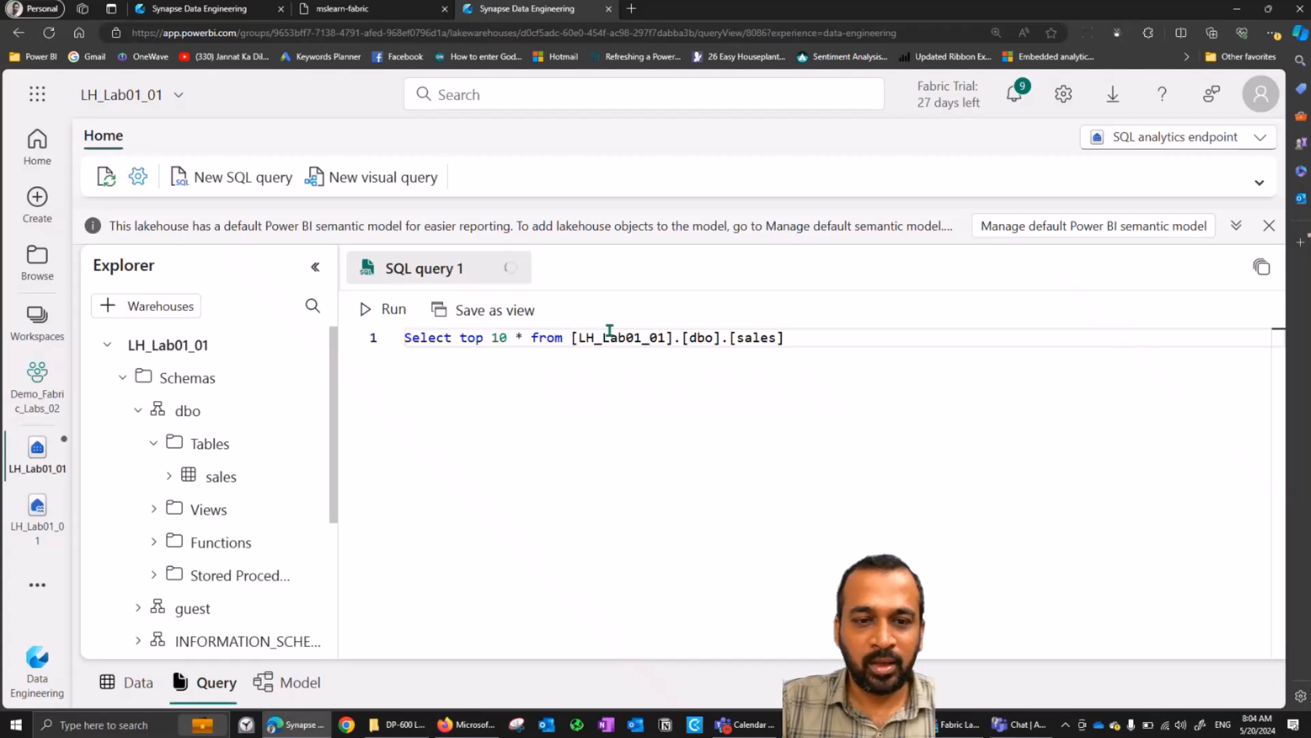
click(393, 311)
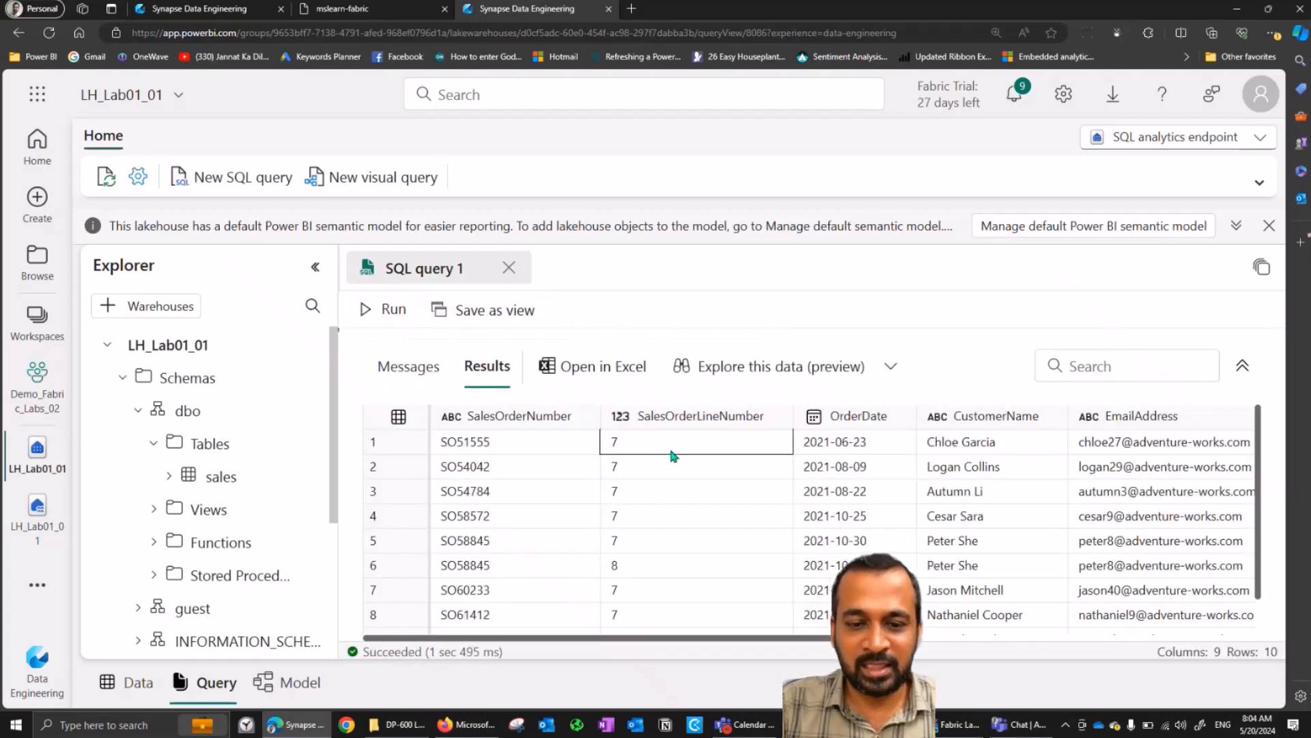
Examine the query results across all rows and columns, and resize the results area so the SQL statement shows above it.
scroll(1261, 484, down, 1)
scroll(1261, 484, down, 2)
scroll(1260, 471, up, 3)
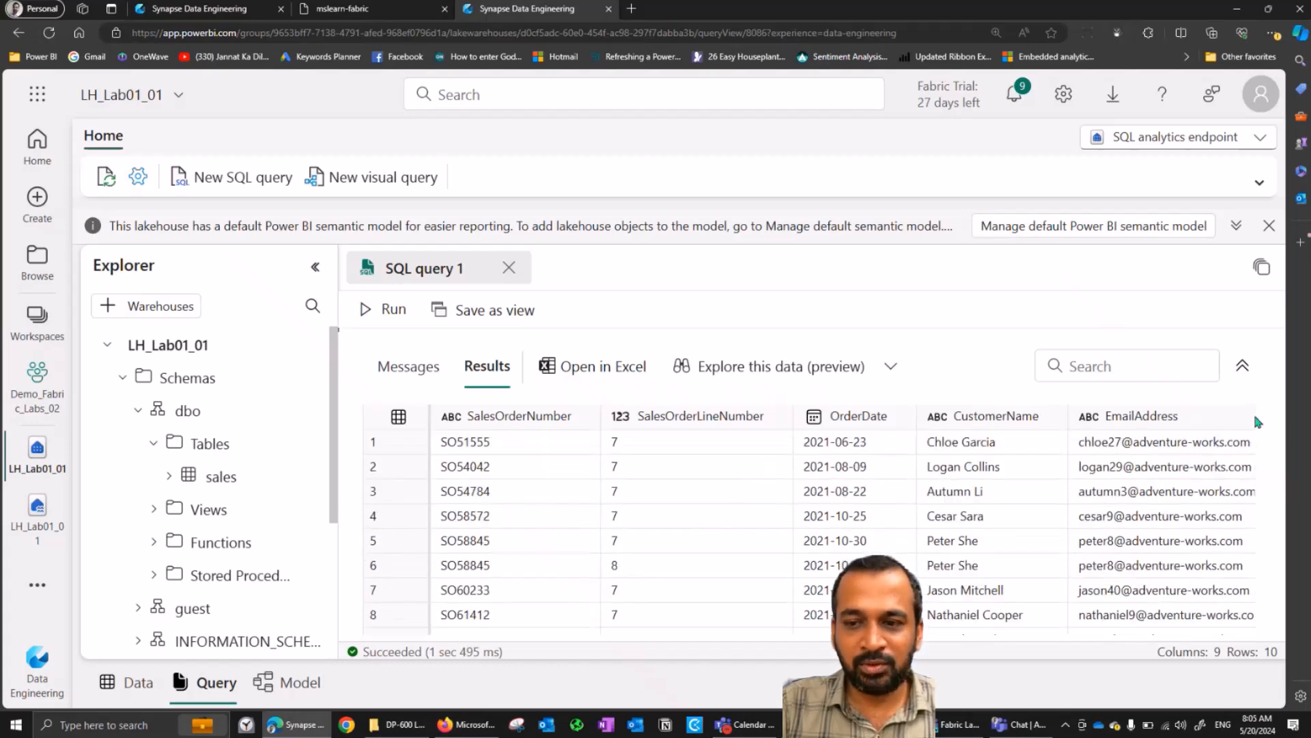
click(922, 638)
drag(924, 638, 580, 638)
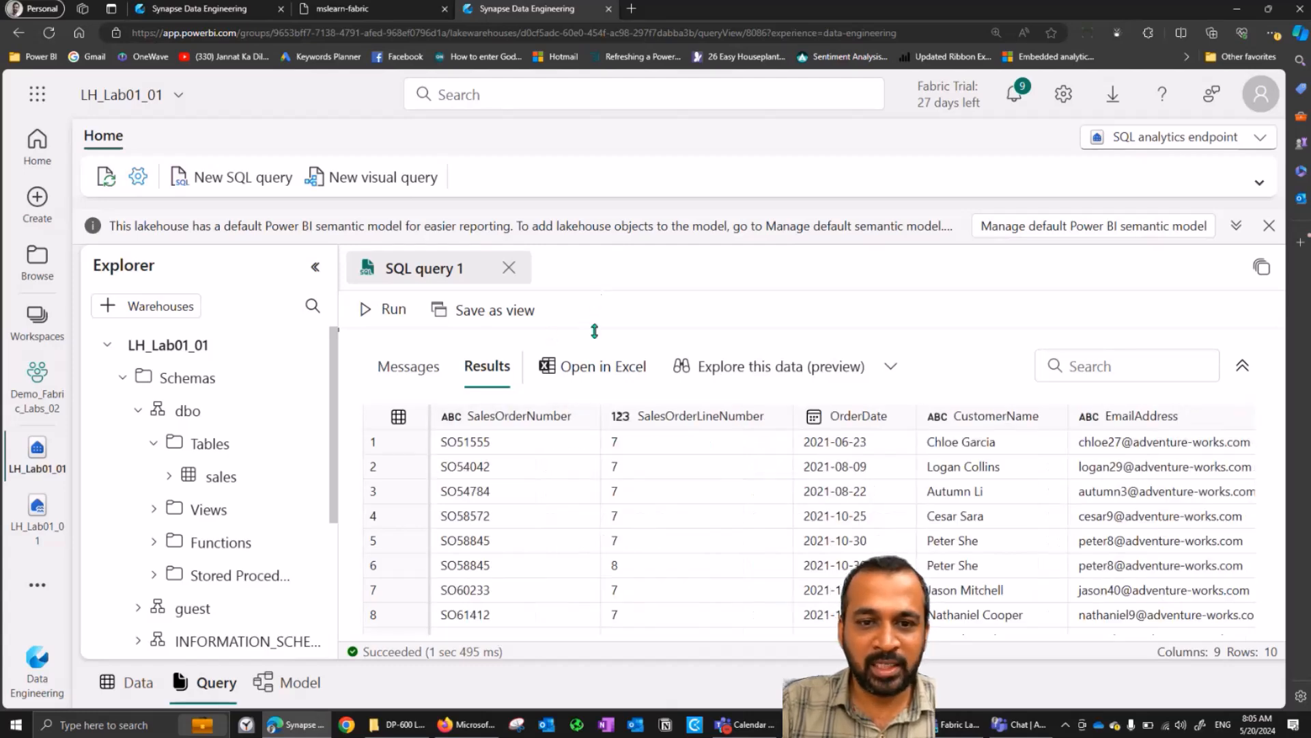
drag(601, 330, 601, 389)
drag(529, 638, 878, 638)
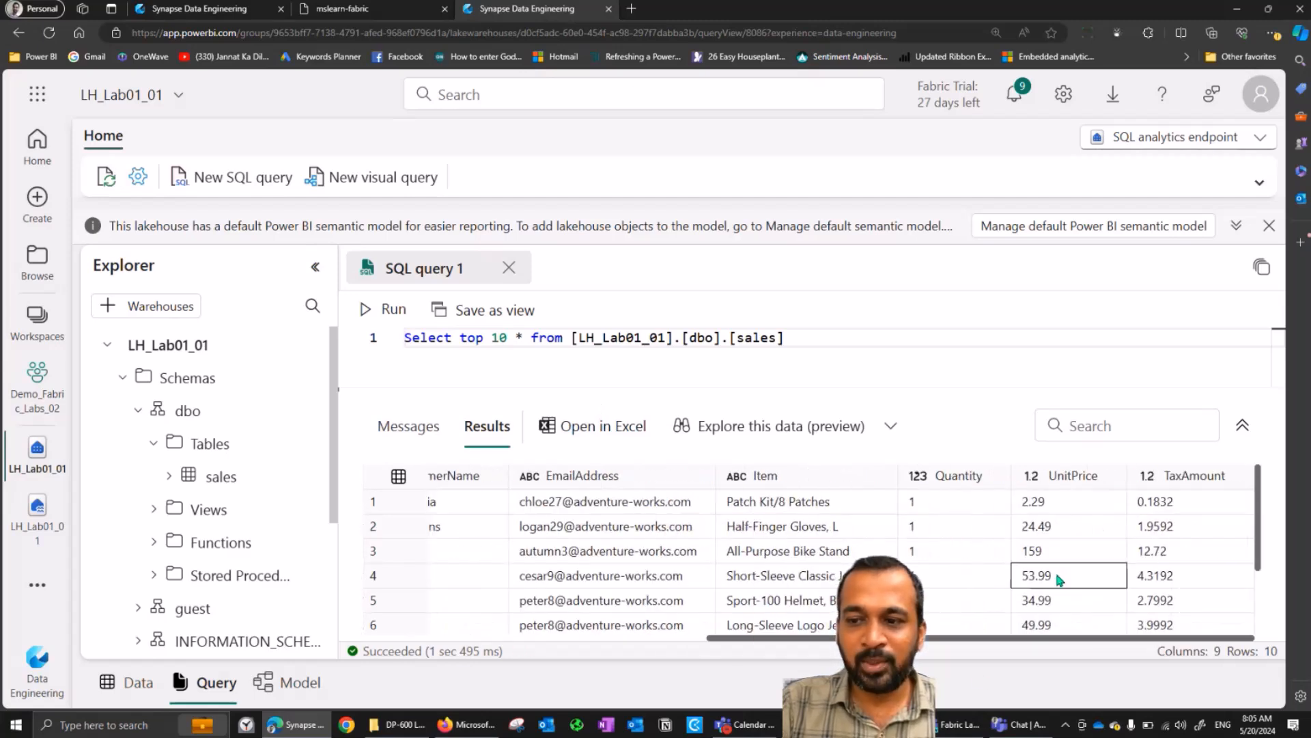
Add the calculated column Quantity*UnitPrice as SalesAmount after the asterisk in the SQL query 1 statement.
click(527, 337)
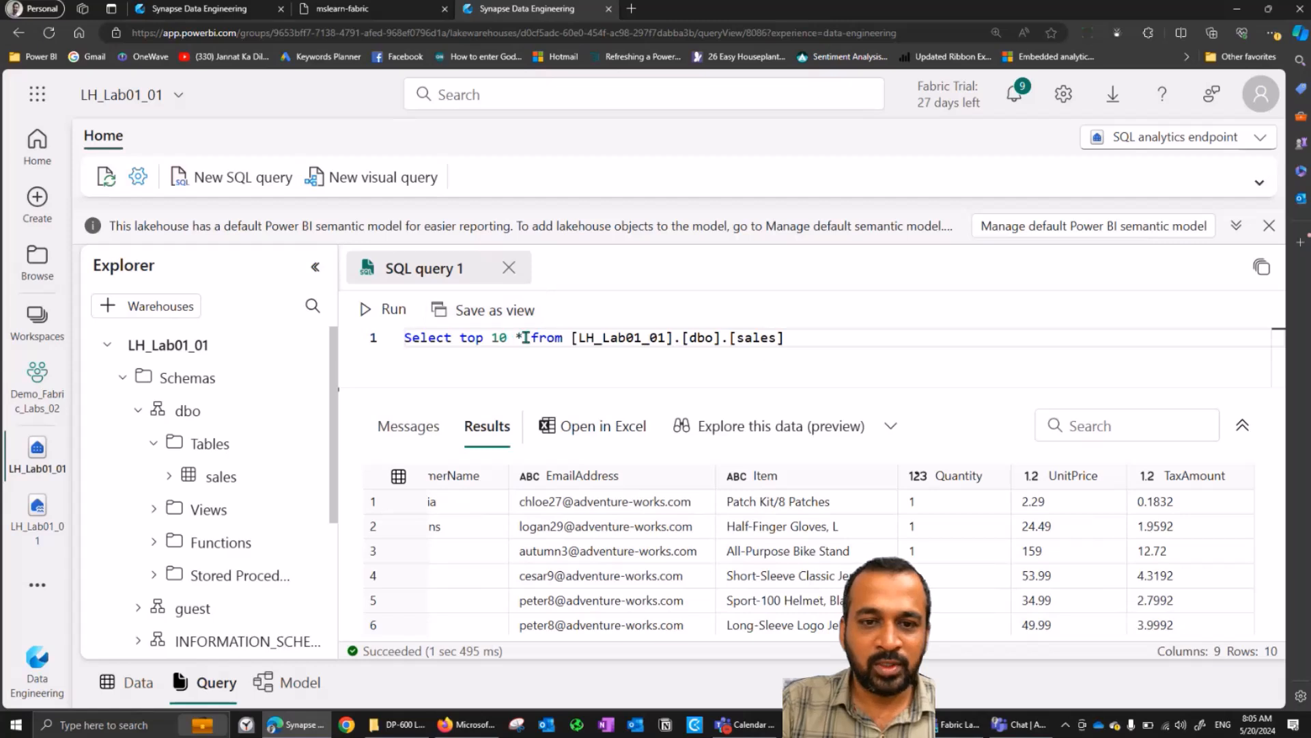
text(, )
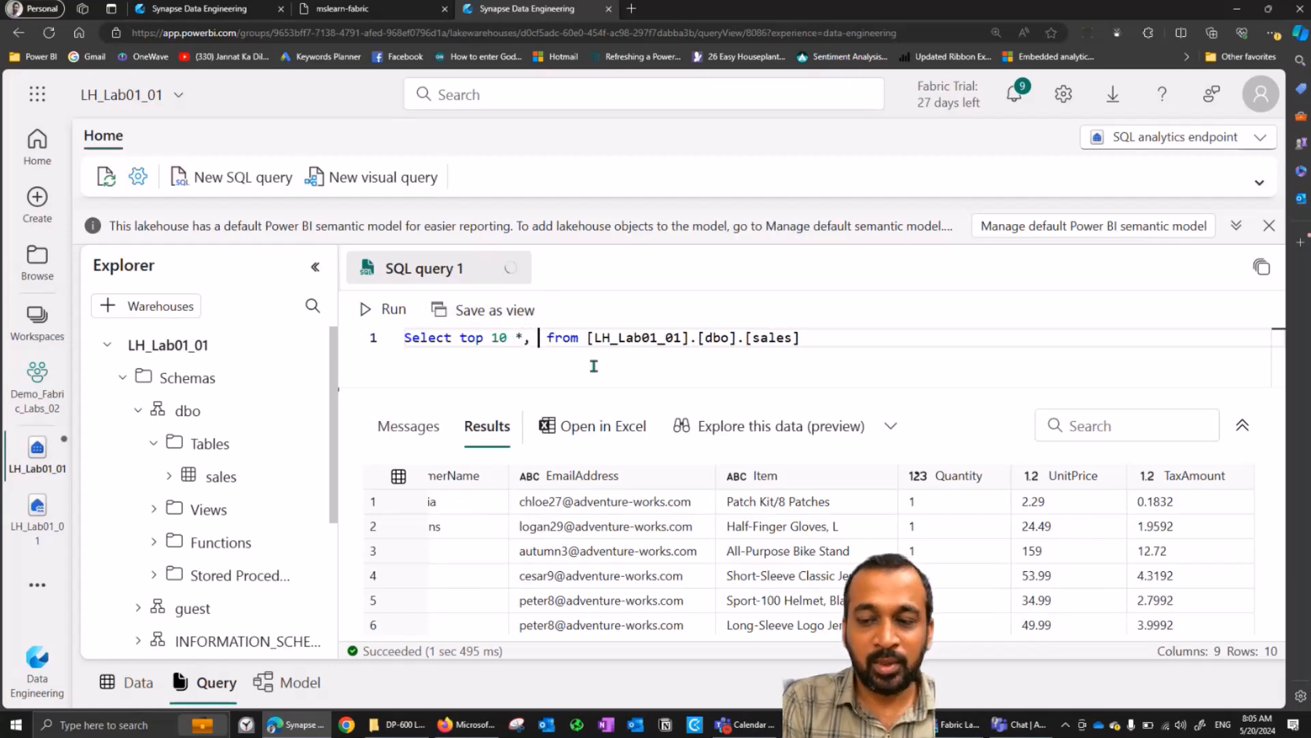
text(Q)
key(Tab)
text(*Unitp)
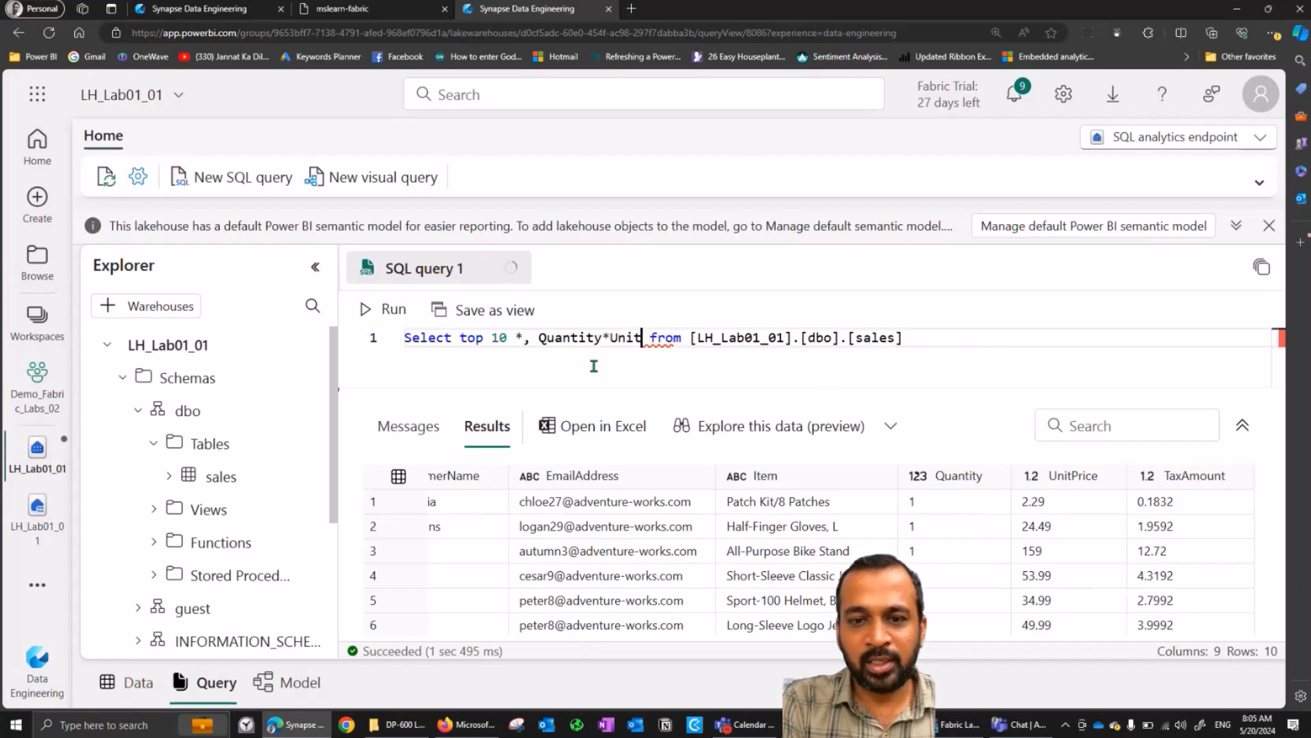
key(Tab)
text(as SalesAmou)
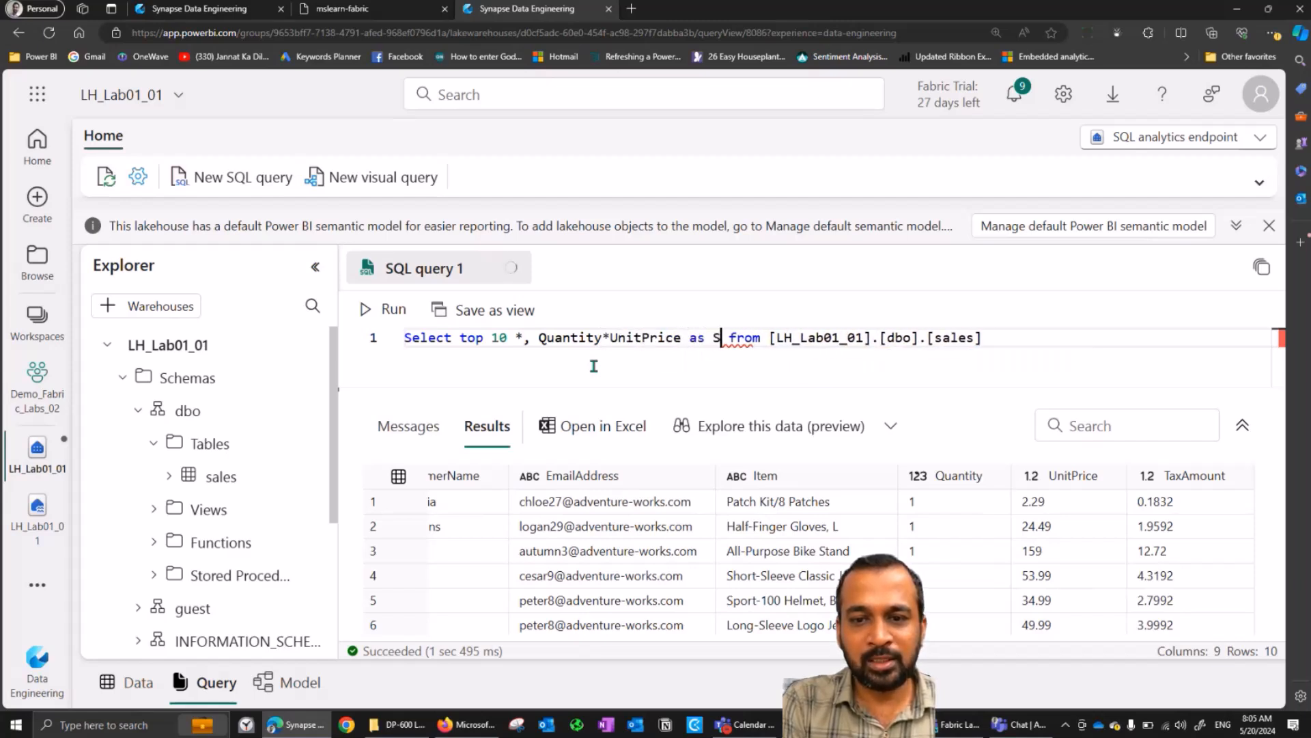
text(nt)
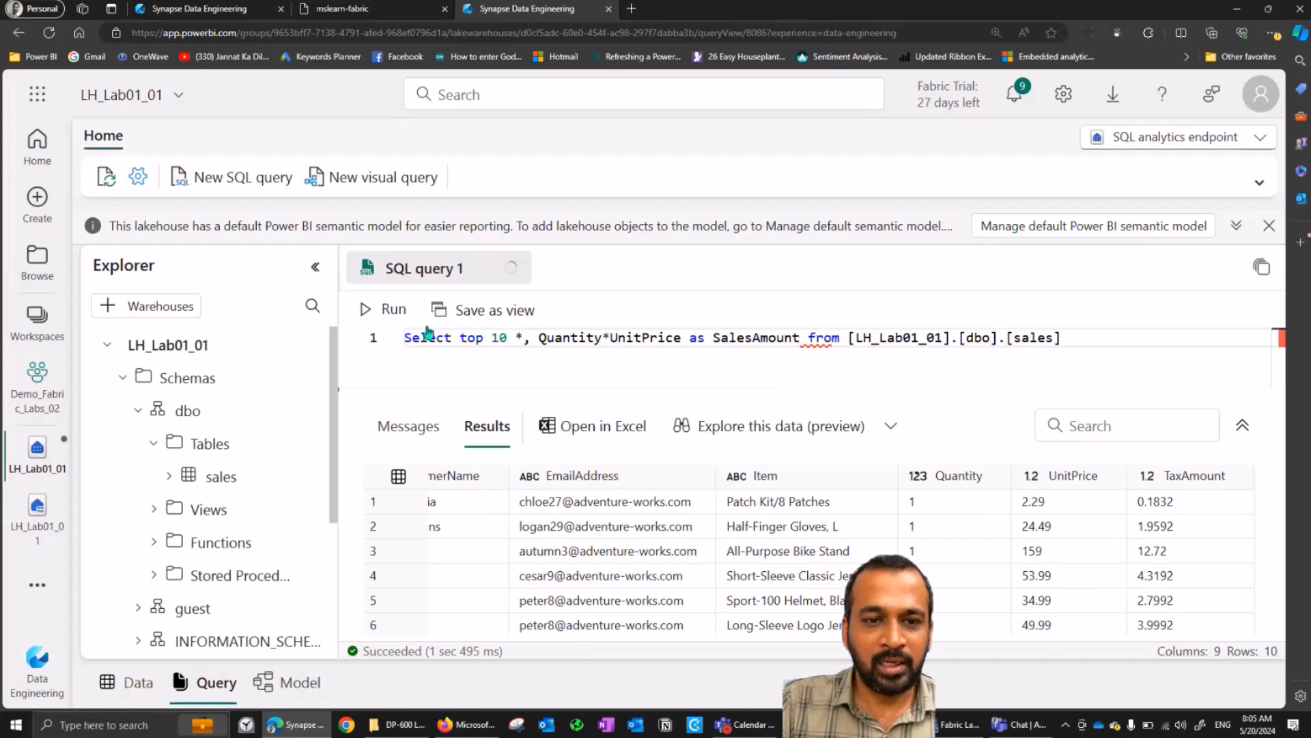
Run the modified query and compare Quantity, UnitPrice and SalesAmount in the first result row.
click(389, 308)
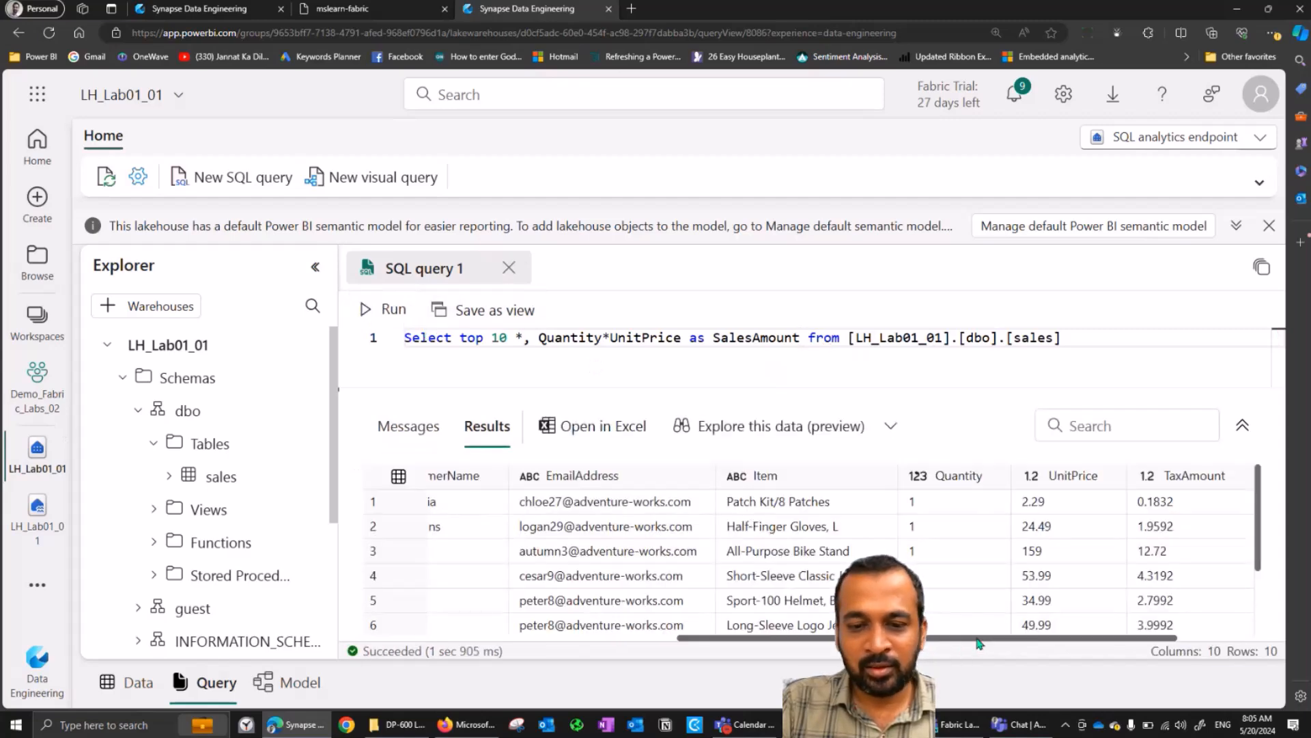
click(1186, 638)
click(835, 505)
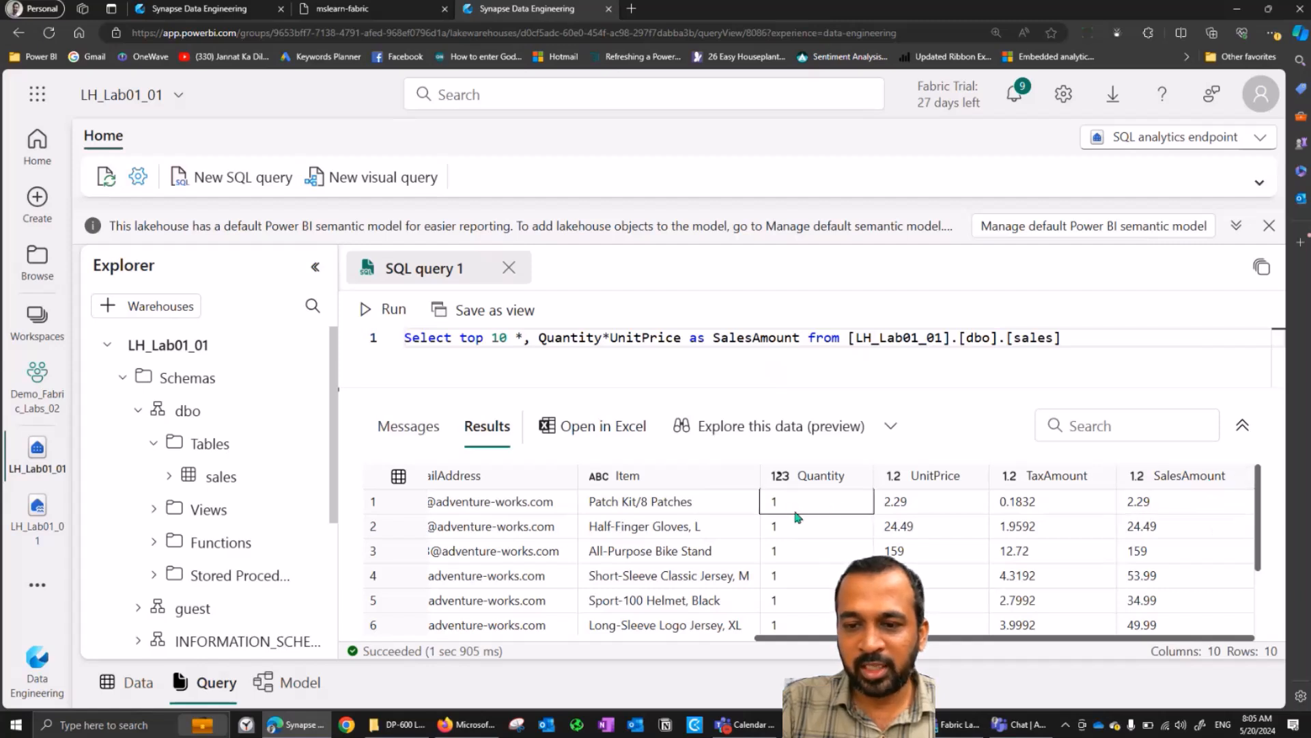
click(951, 500)
click(1152, 511)
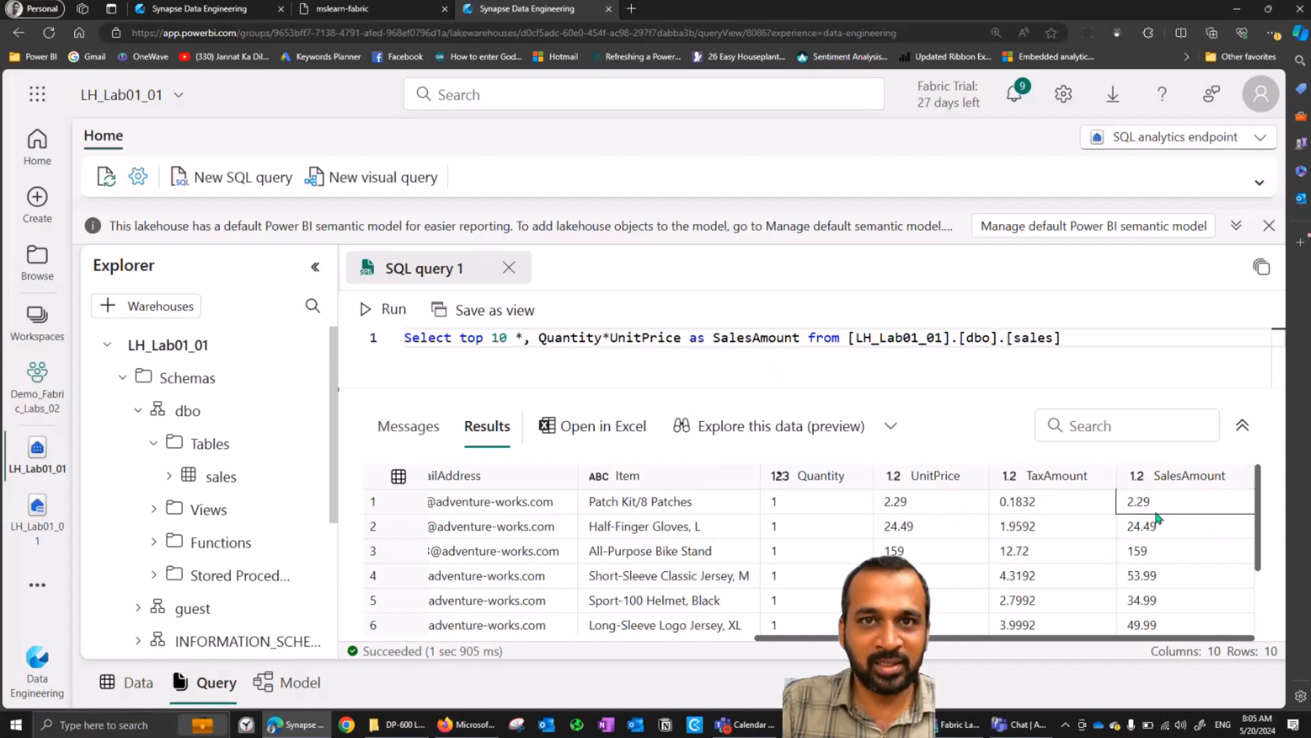
mouse_move(611, 342)
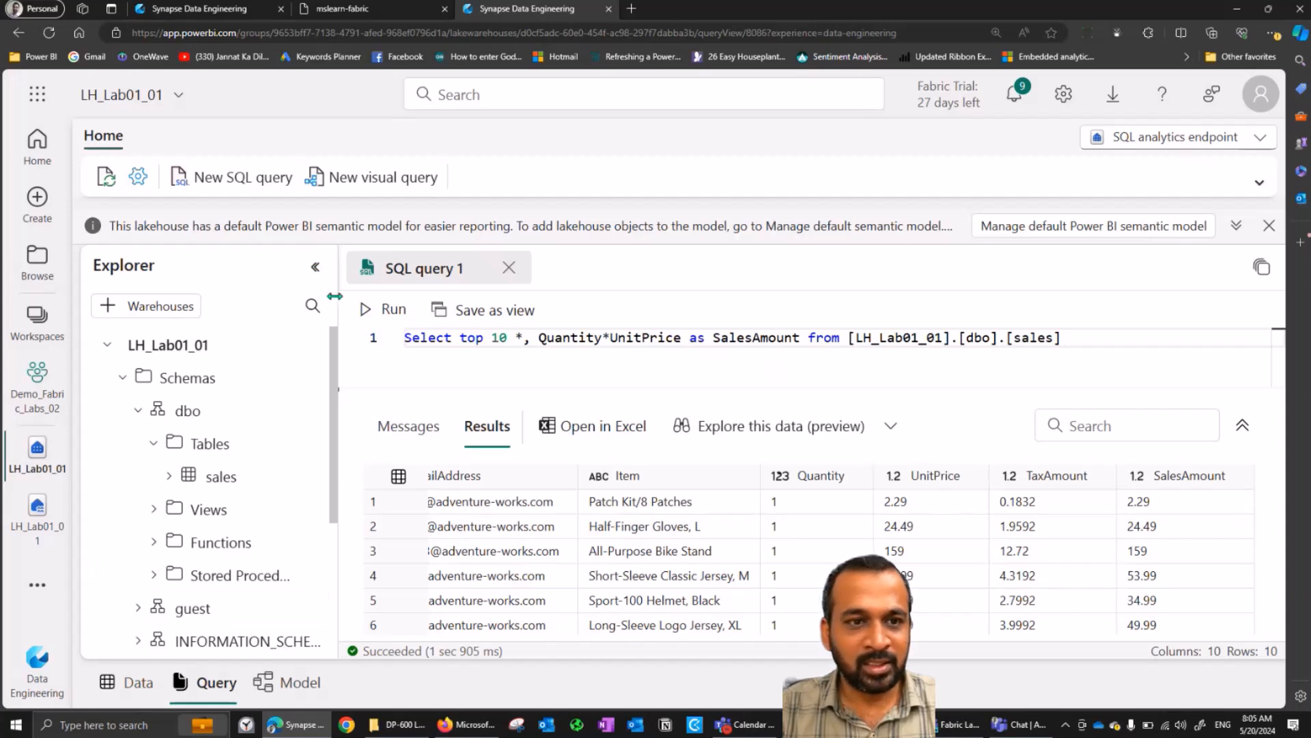
Create a new visual query and place the dbo sales table on its canvas.
click(367, 184)
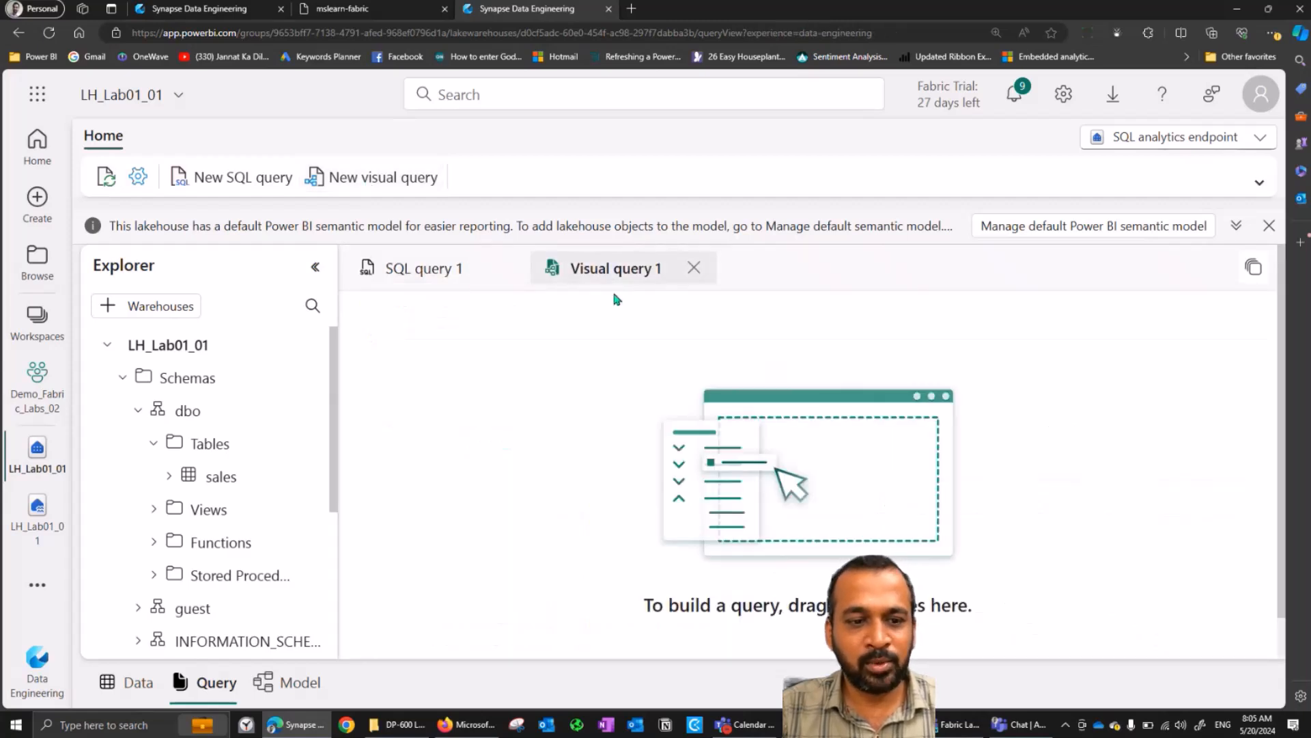
scroll(332, 523, down, 4)
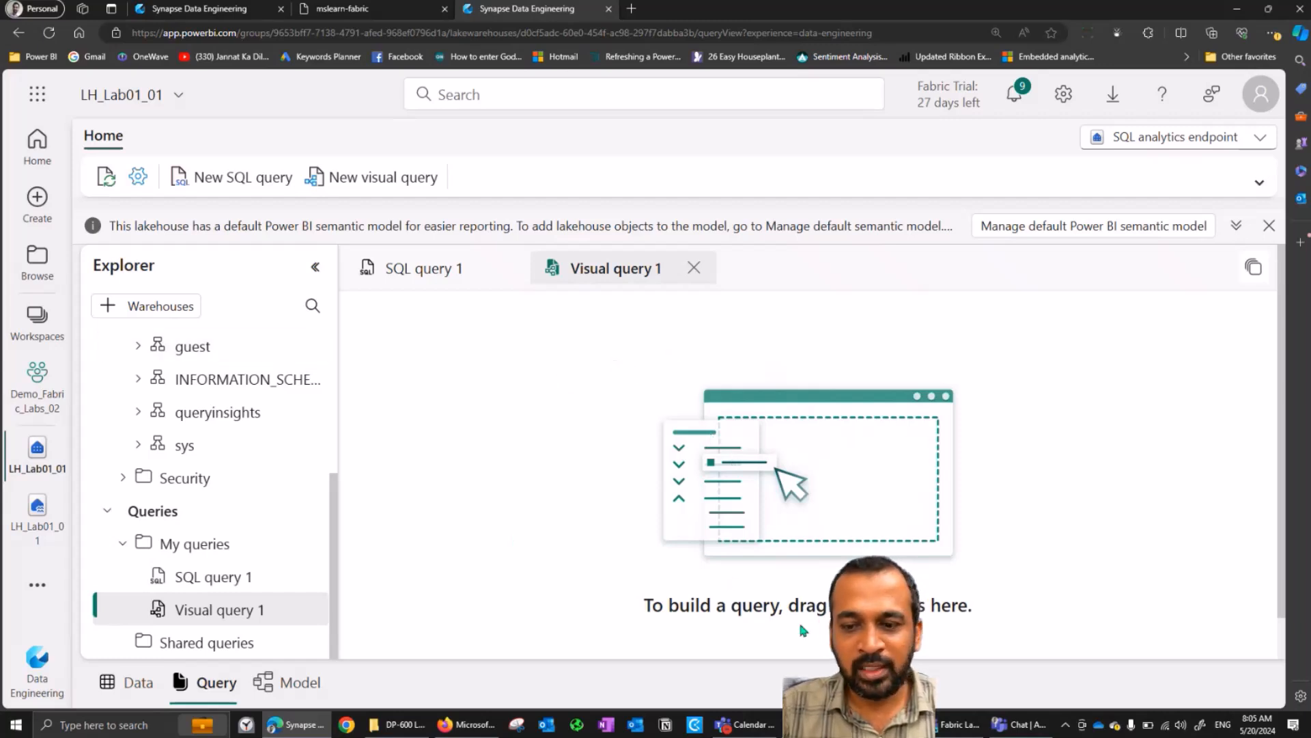
scroll(328, 428, up, 4)
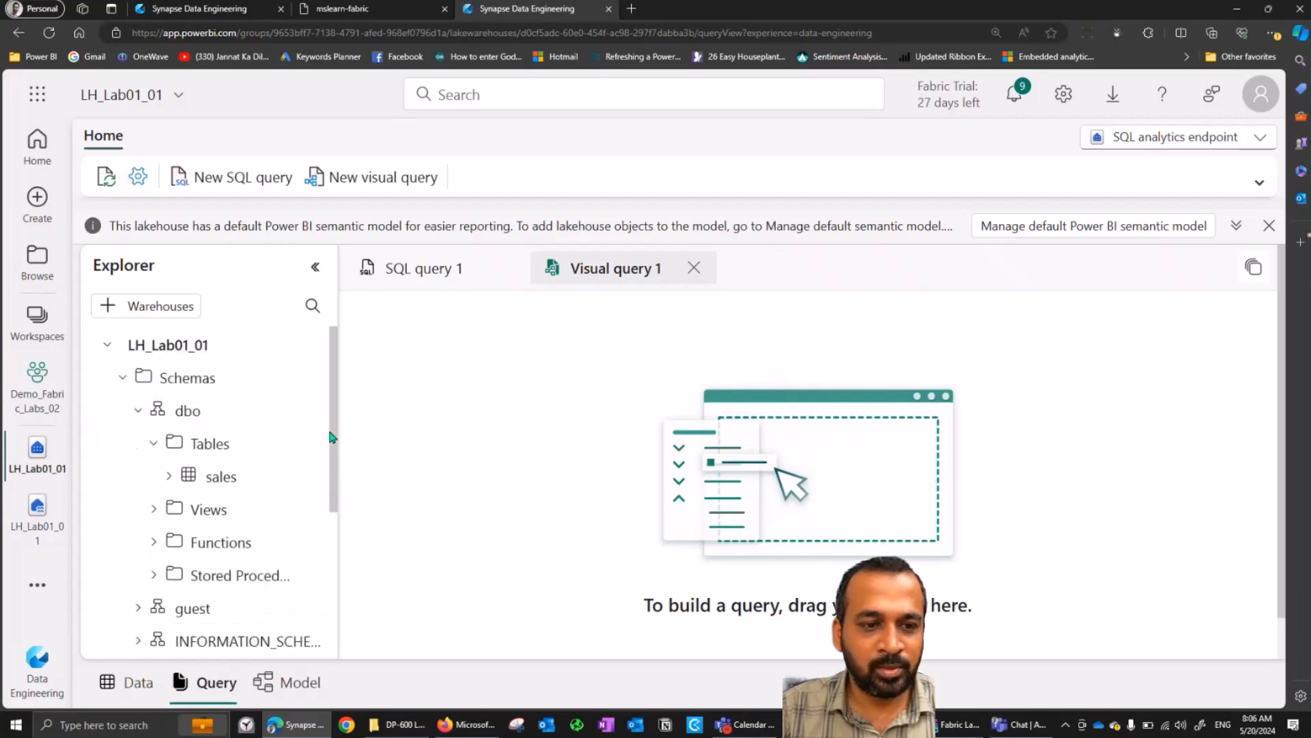
drag(218, 476, 545, 428)
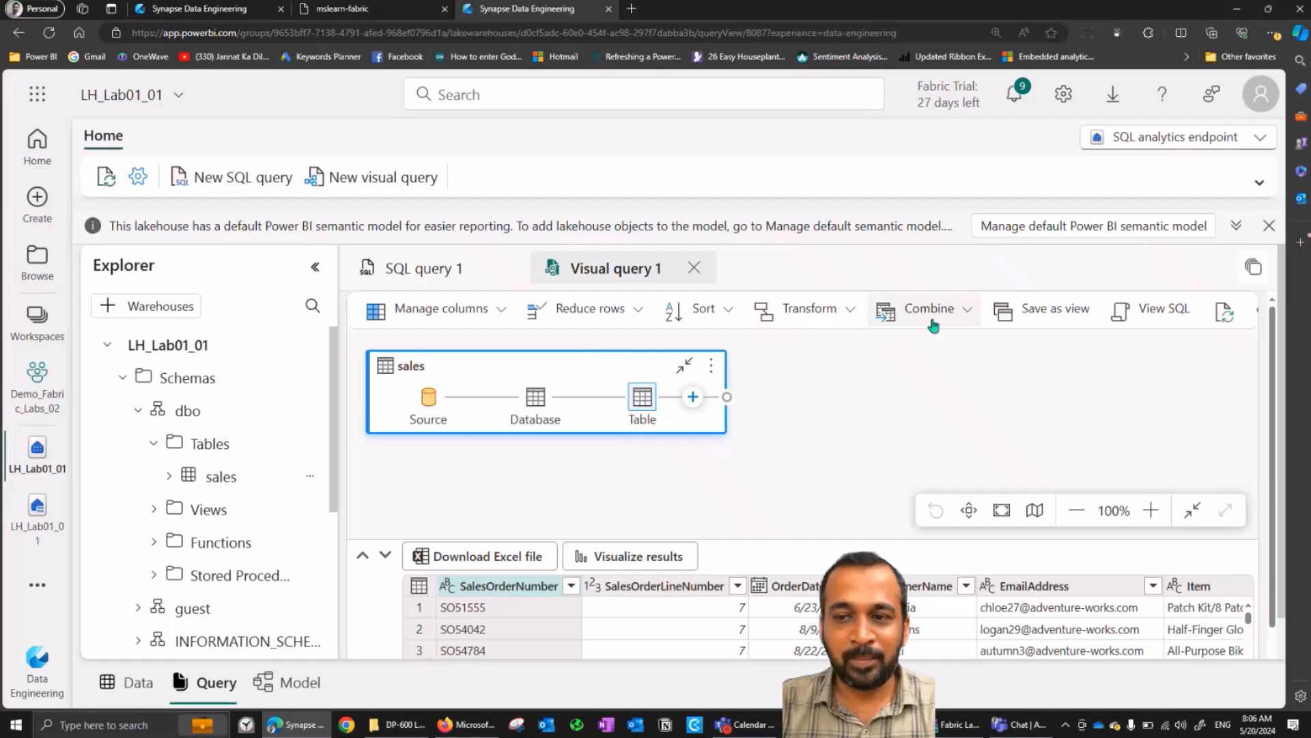
Group the sales rows by SalesOrderNumber with a Count column that uses the Count rows operation.
click(848, 312)
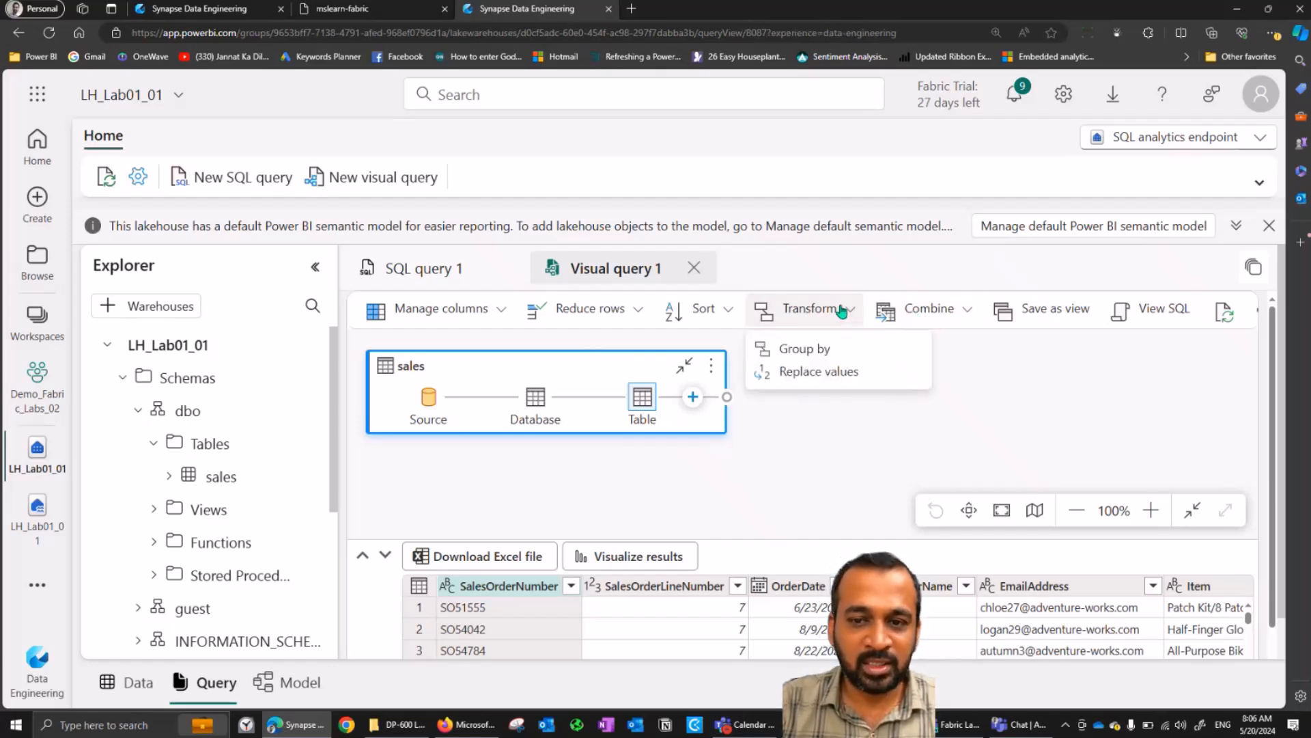
click(823, 353)
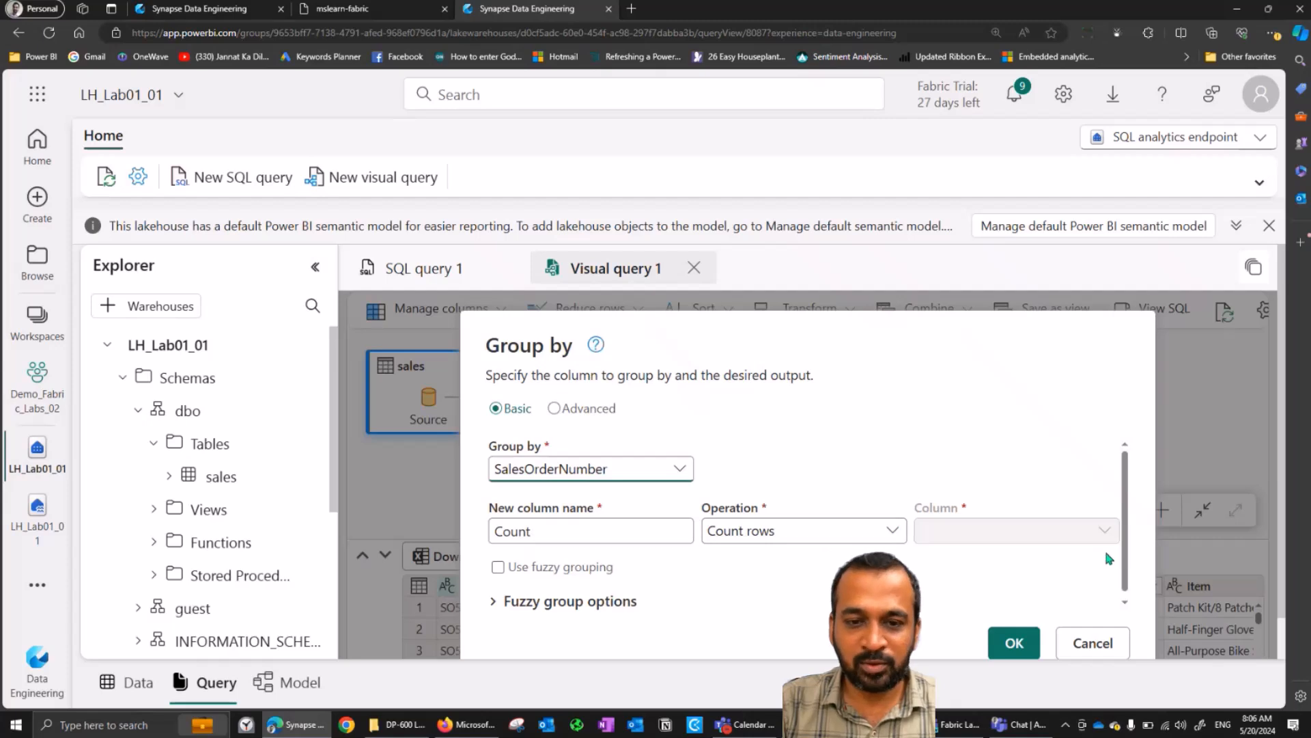
click(1016, 642)
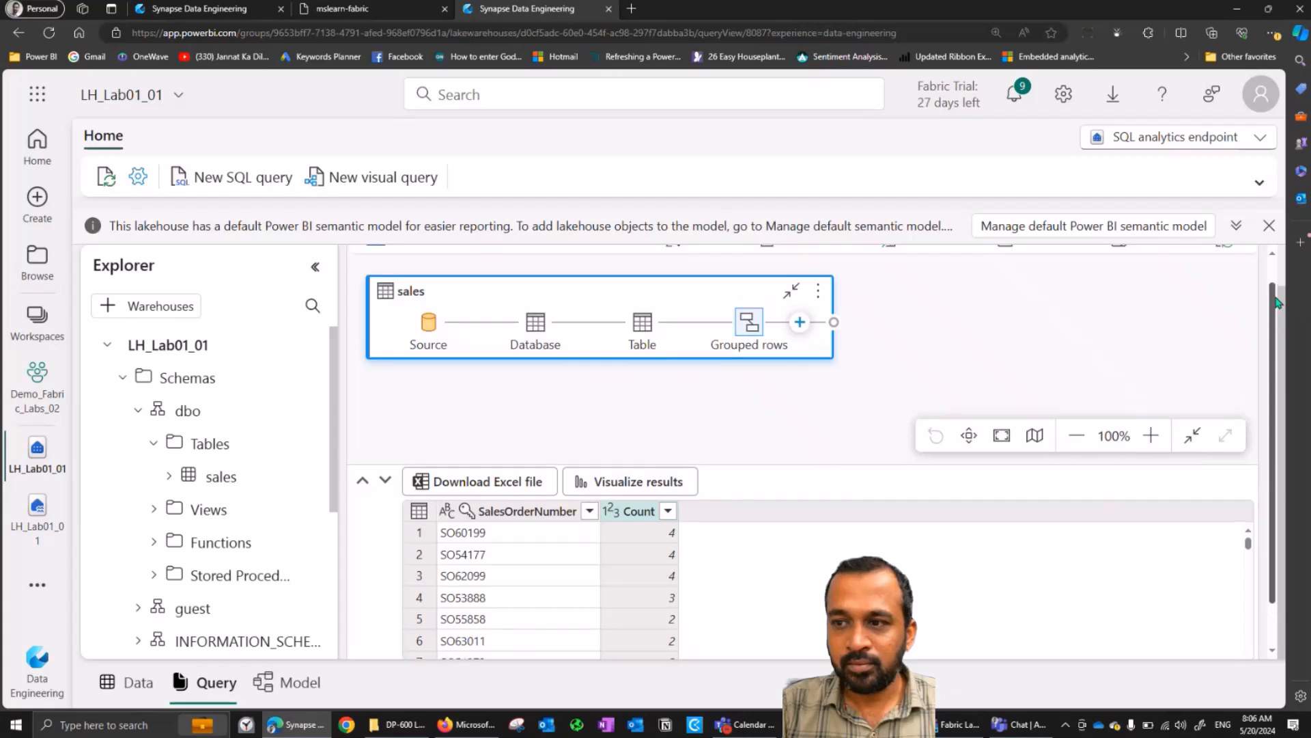
scroll(1276, 322, up, 1)
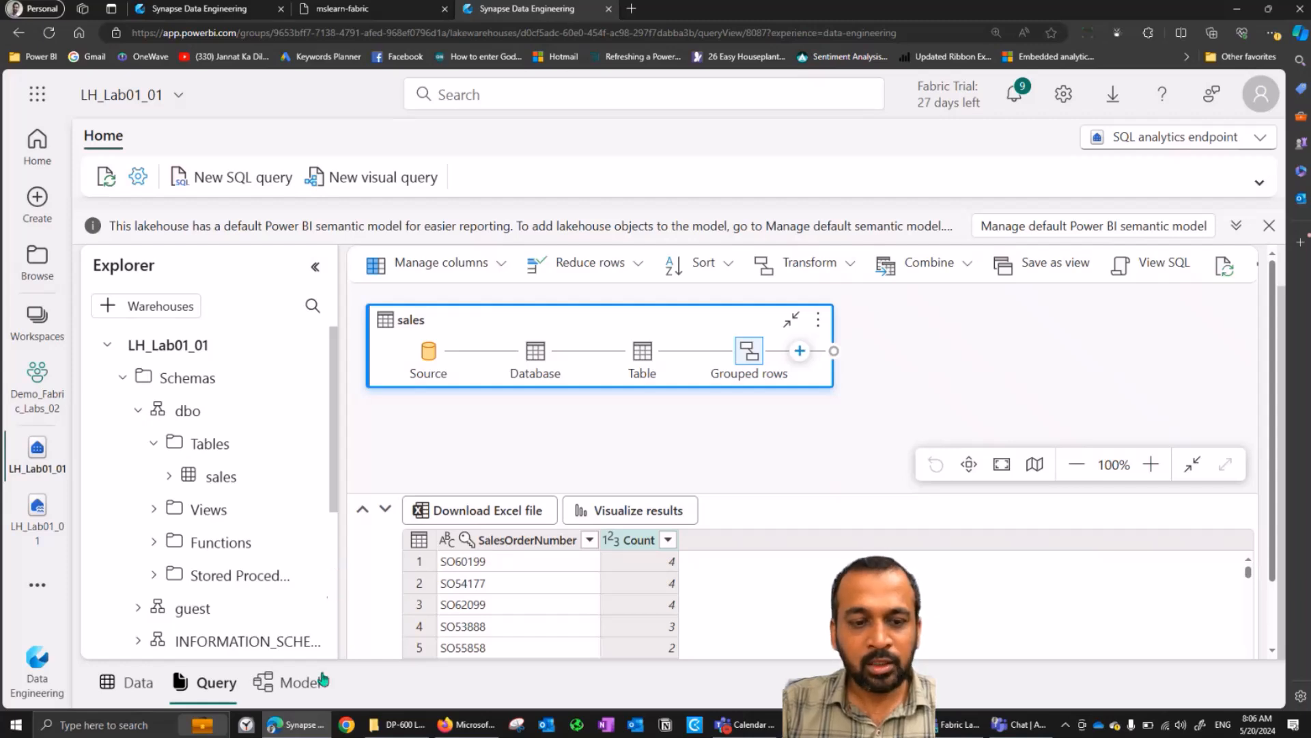
Open the model view, collapse the Explorer and Properties panes, and look through all table cards including sales.
click(287, 683)
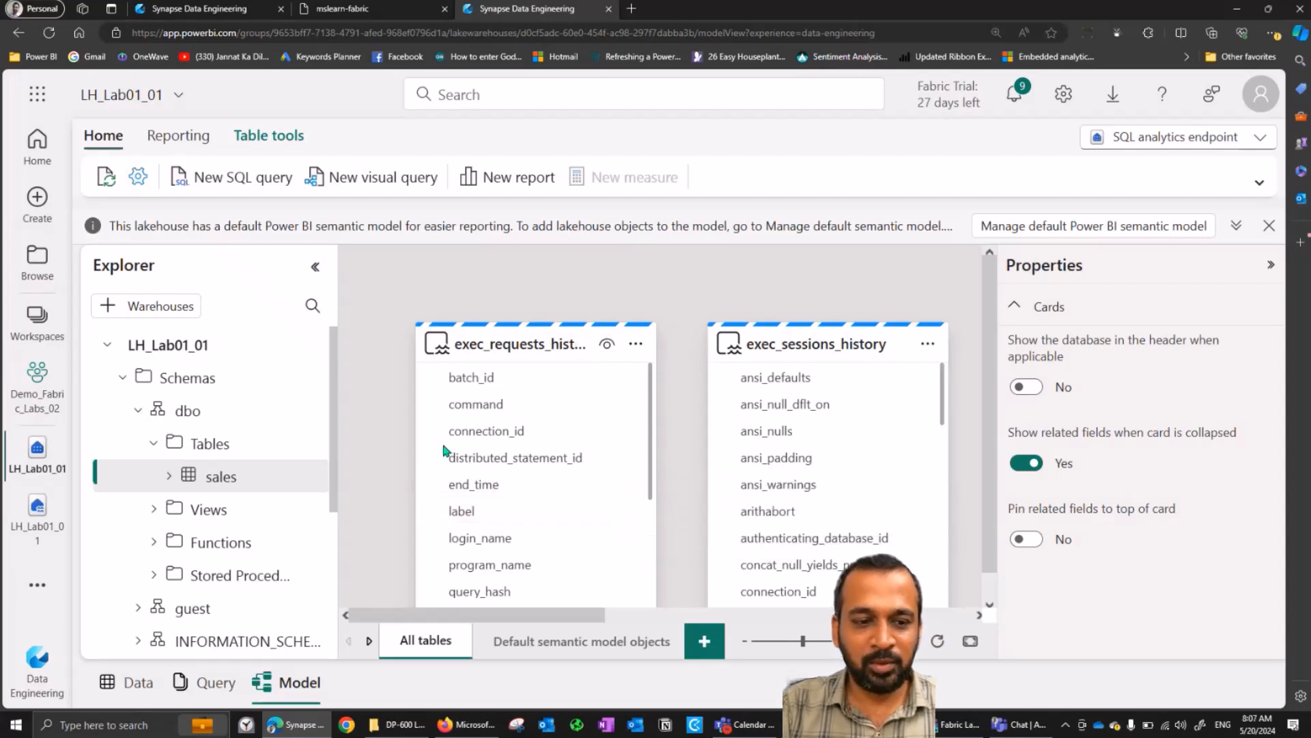
click(317, 269)
click(1271, 265)
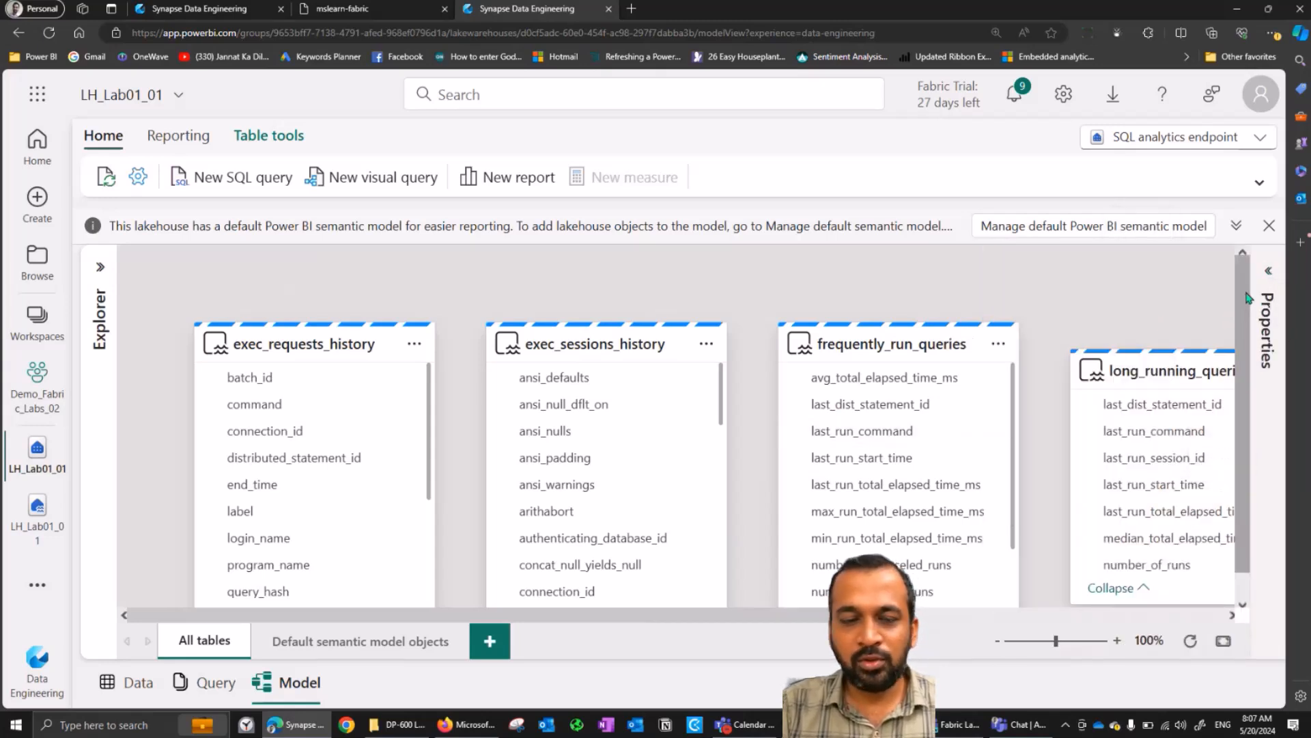
scroll(1249, 299, down, 1)
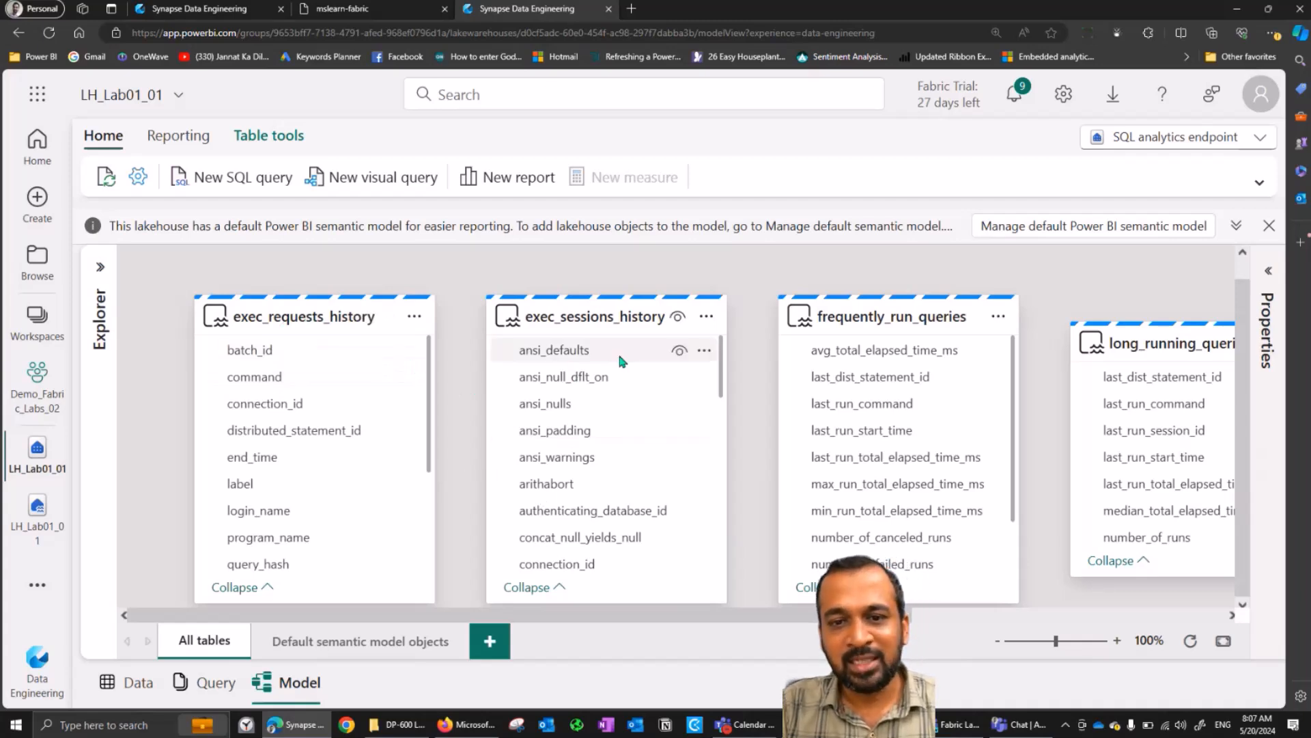
click(924, 619)
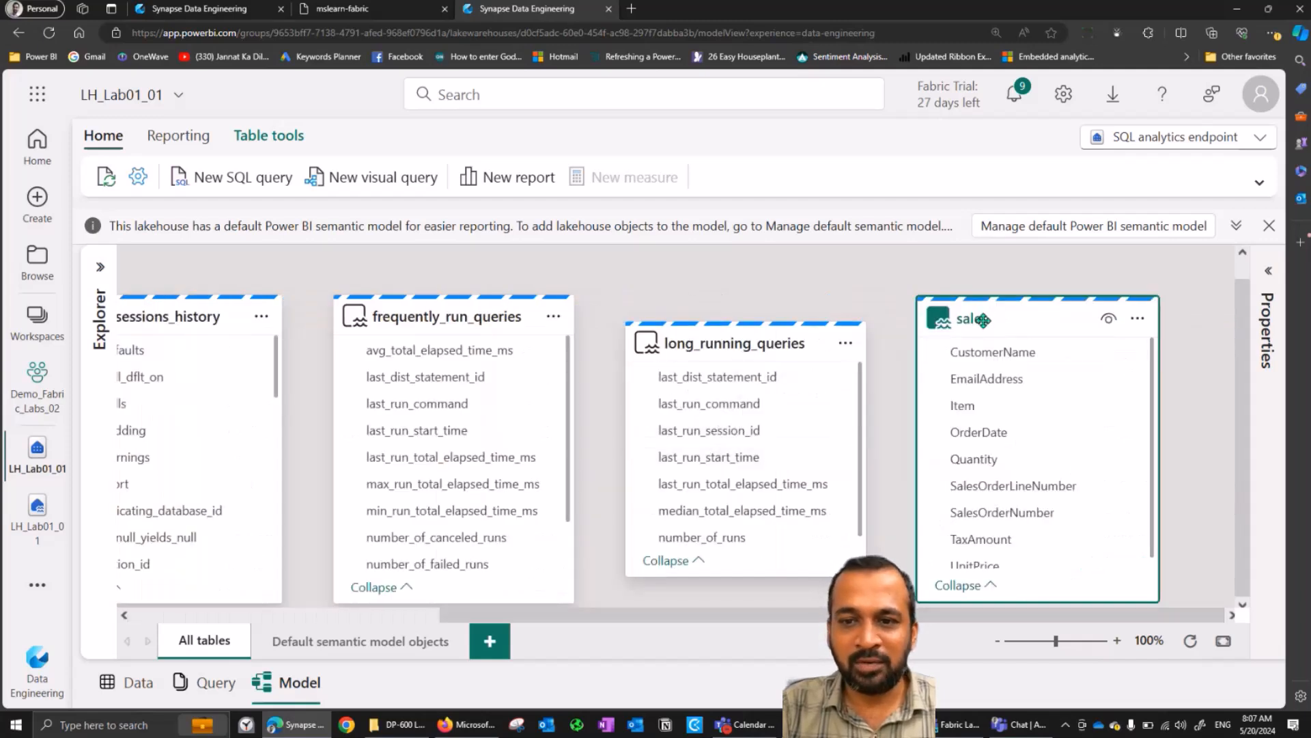
mouse_move(982, 320)
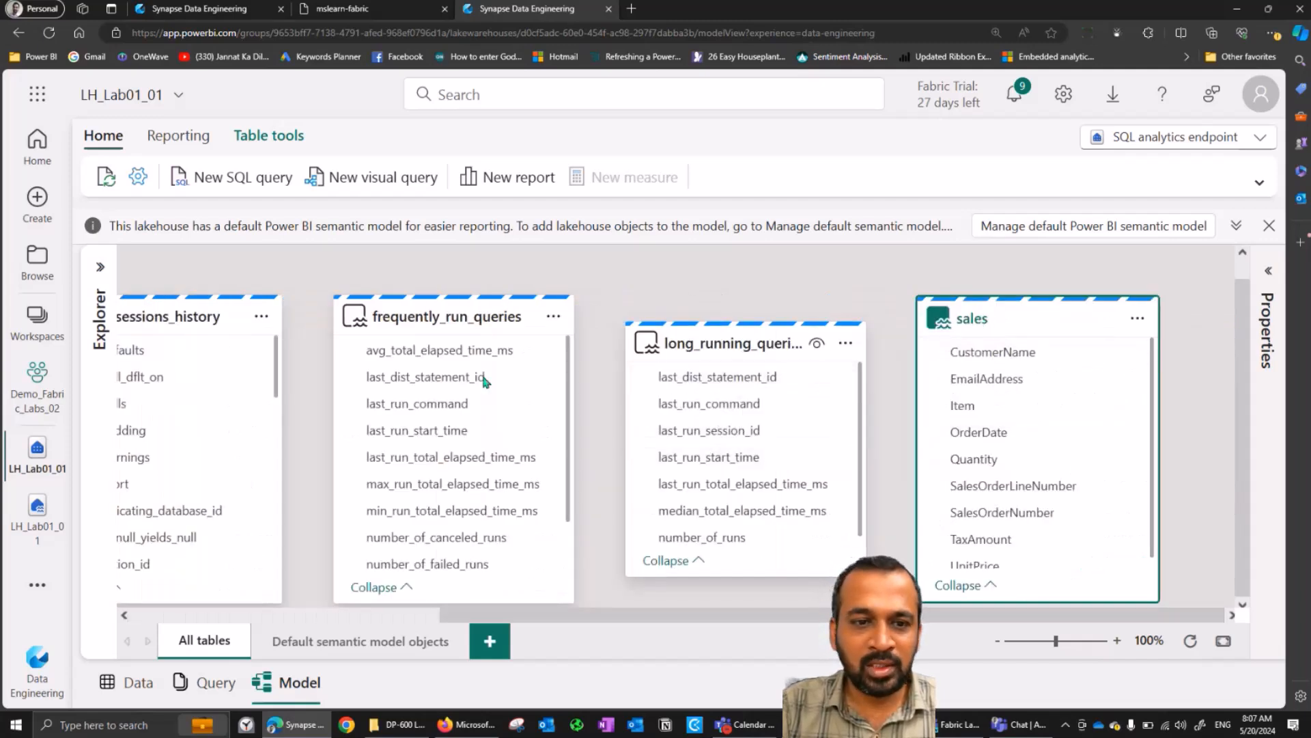
click(265, 615)
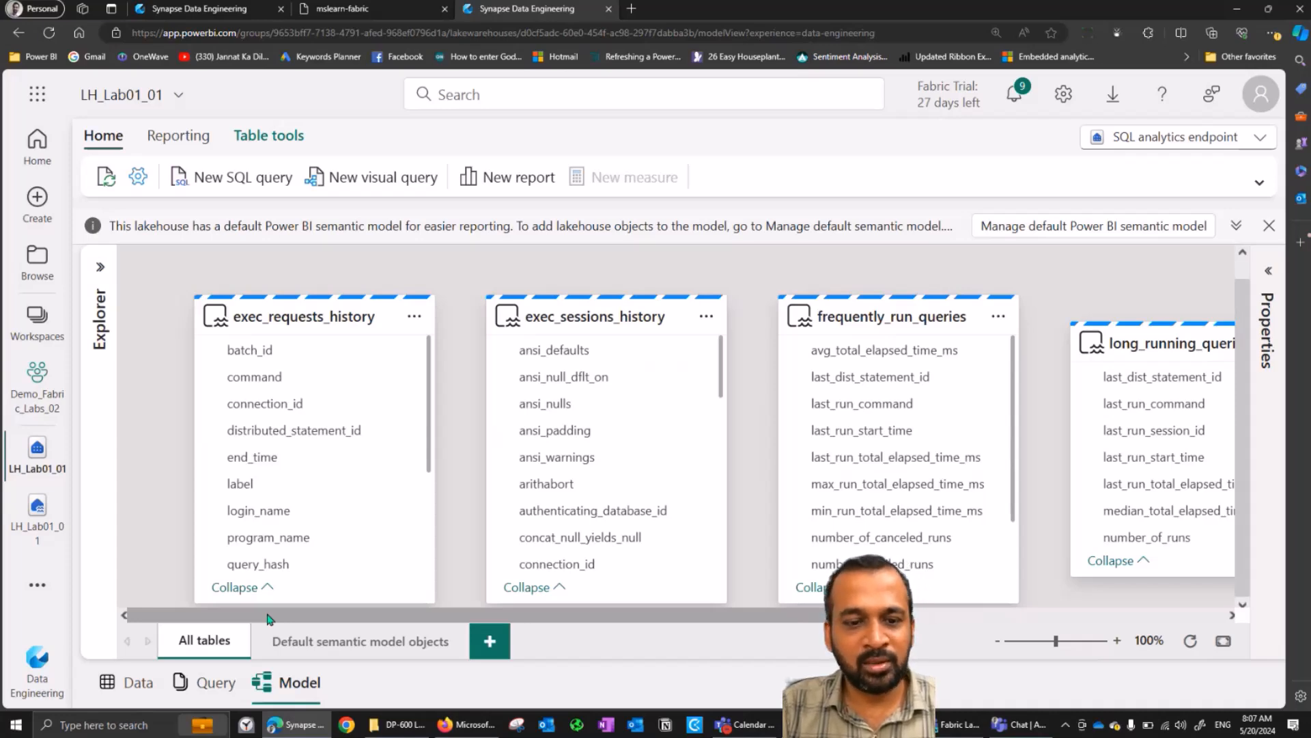
mouse_move(267, 618)
mouse_down()
mouse_move(579, 625)
mouse_move(270, 622)
mouse_up()
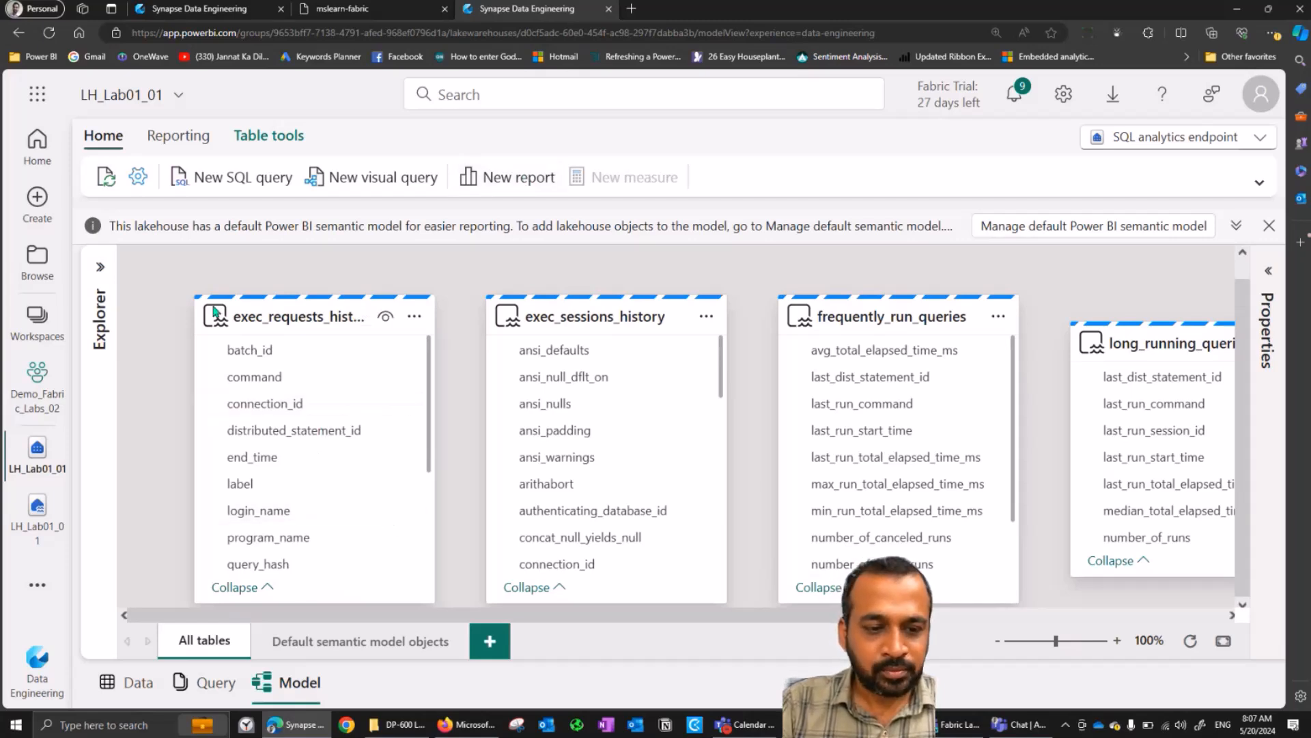
Start a new semantic model in the Demo_Fabric_Labs_02 workspace and name it SM_Lab01_01.
click(186, 138)
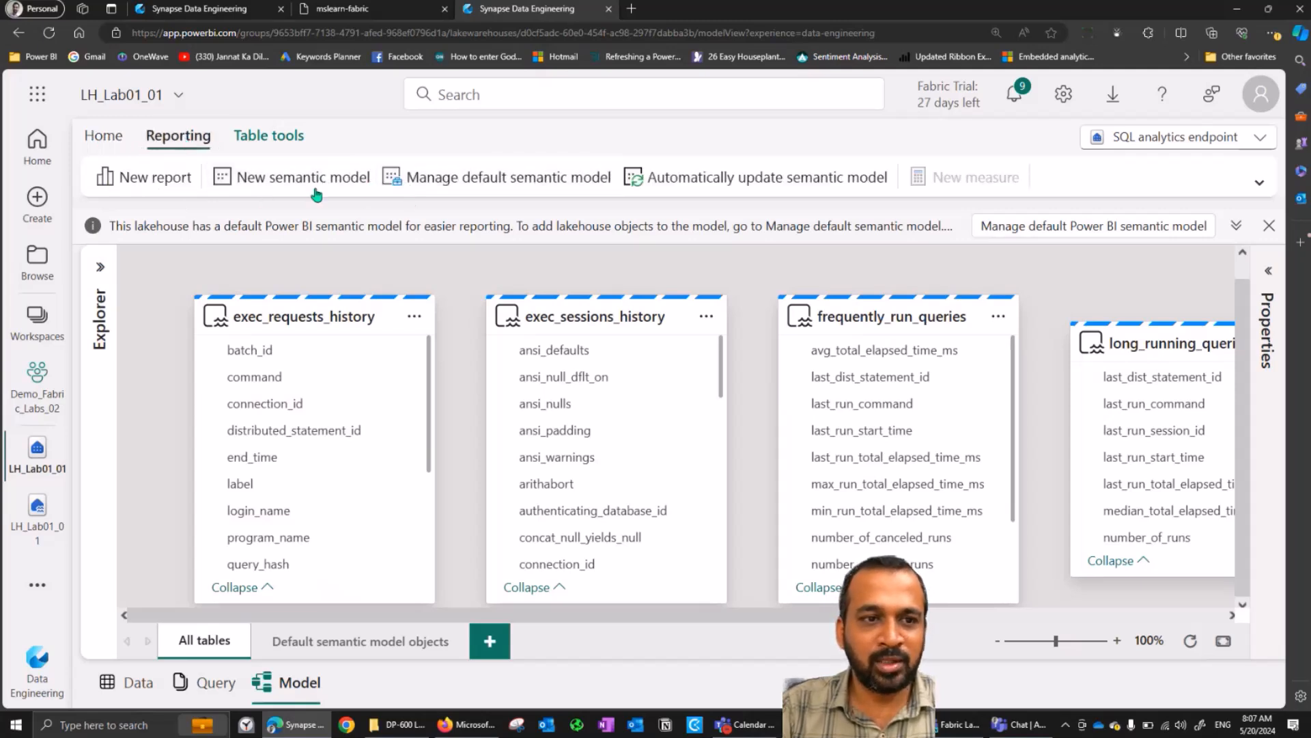
click(322, 181)
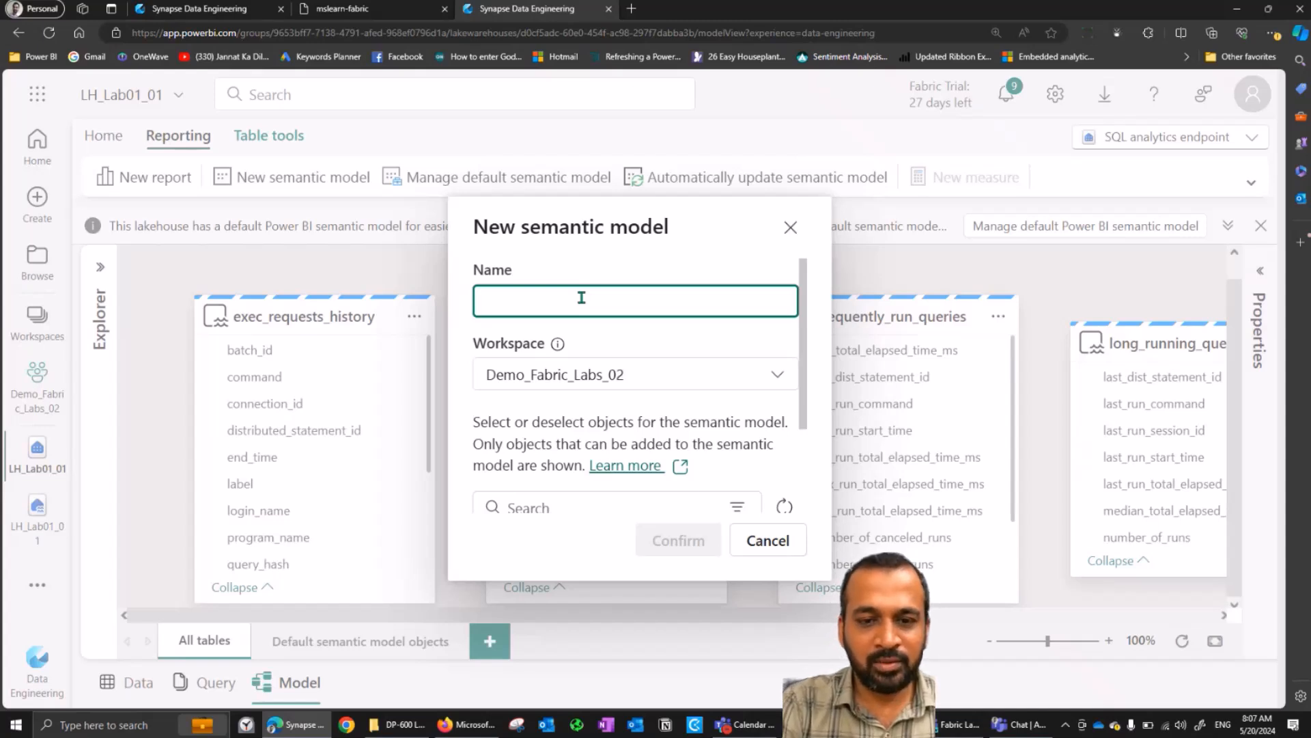
text(Lab01)
key(Home)
text(SM_Lab01)
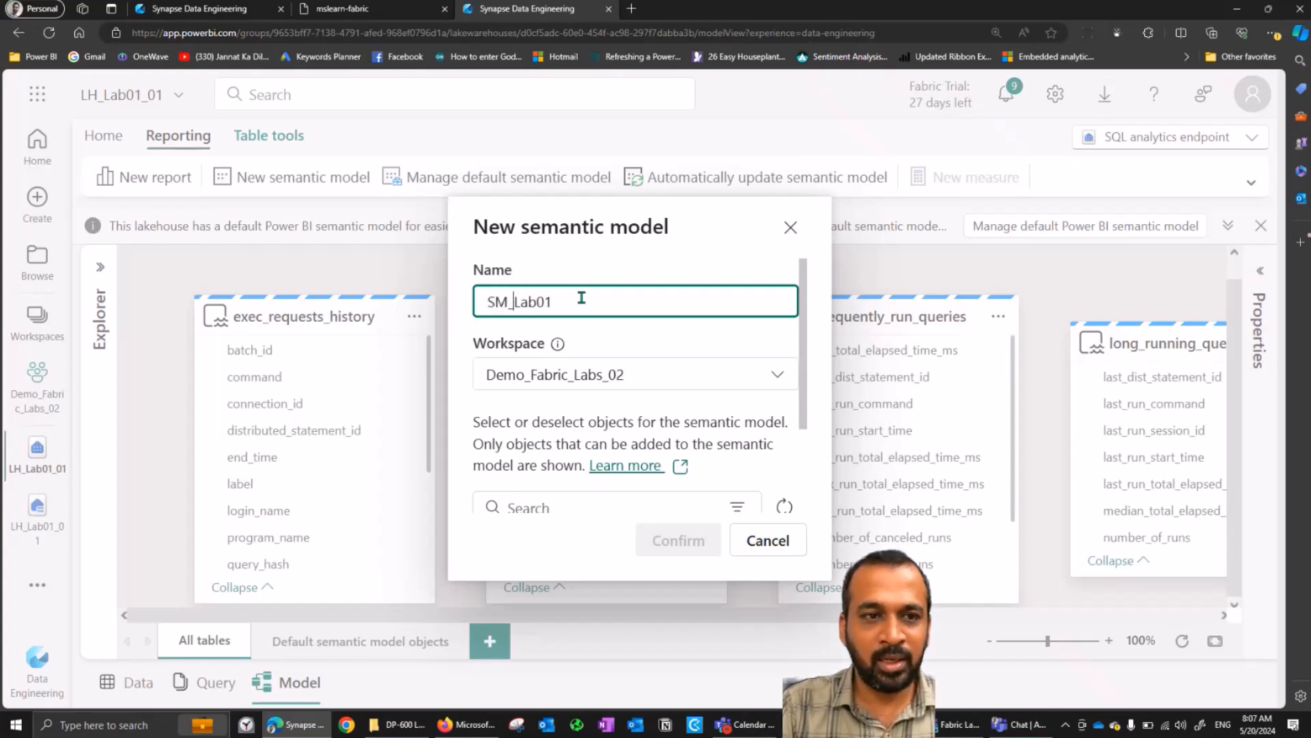
text(_01)
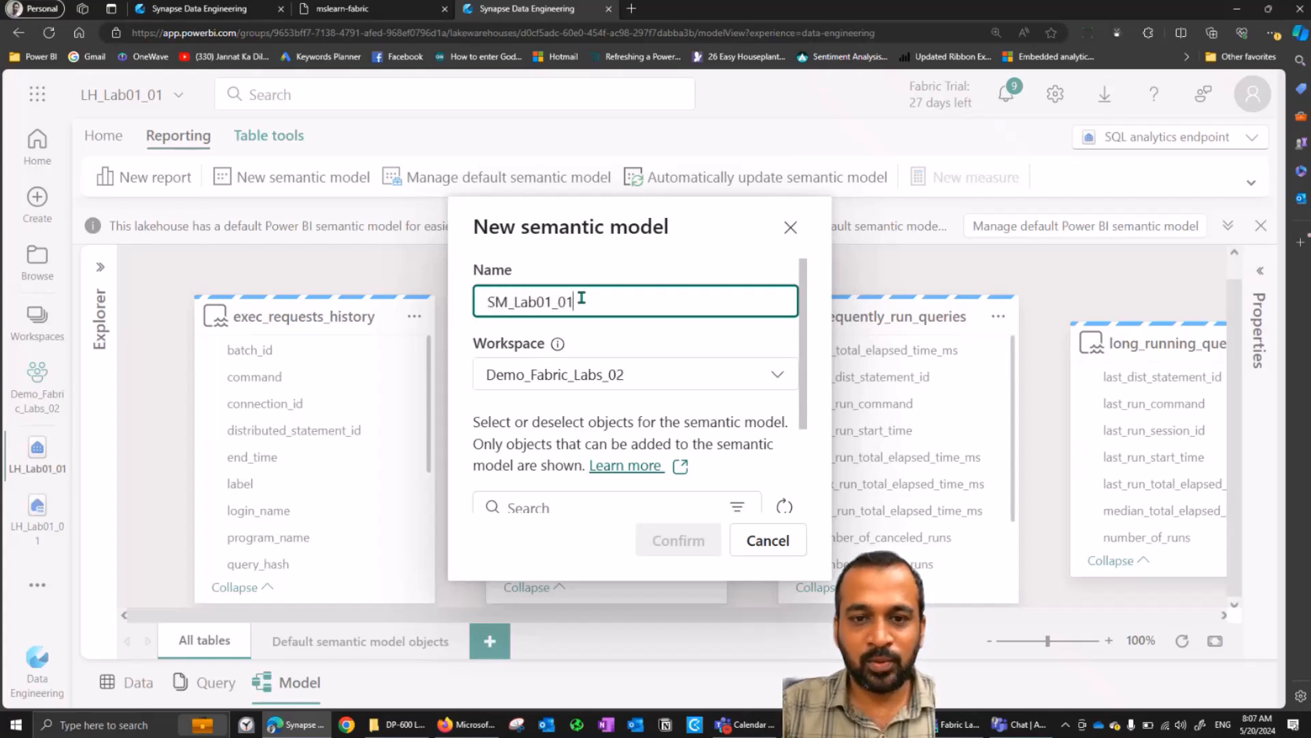
Include the sales table in the semantic model and confirm its creation.
scroll(799, 431, down, 2)
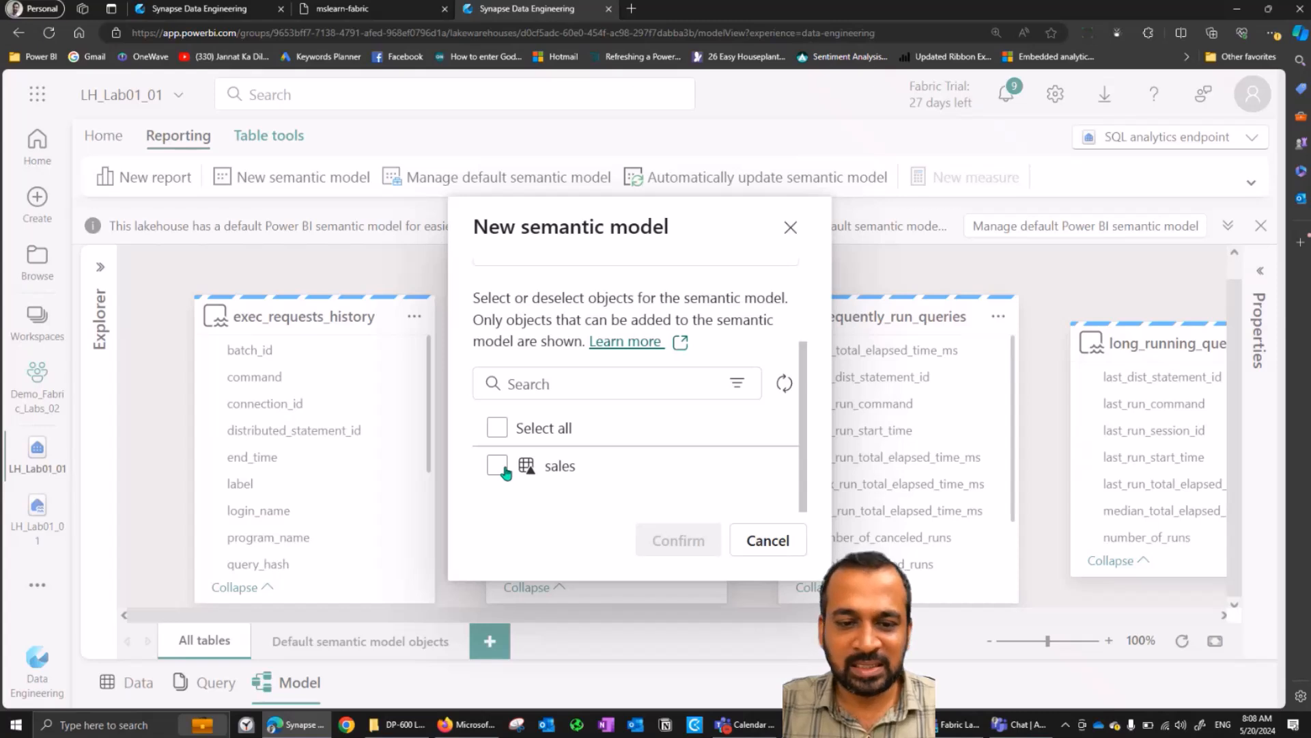
click(505, 470)
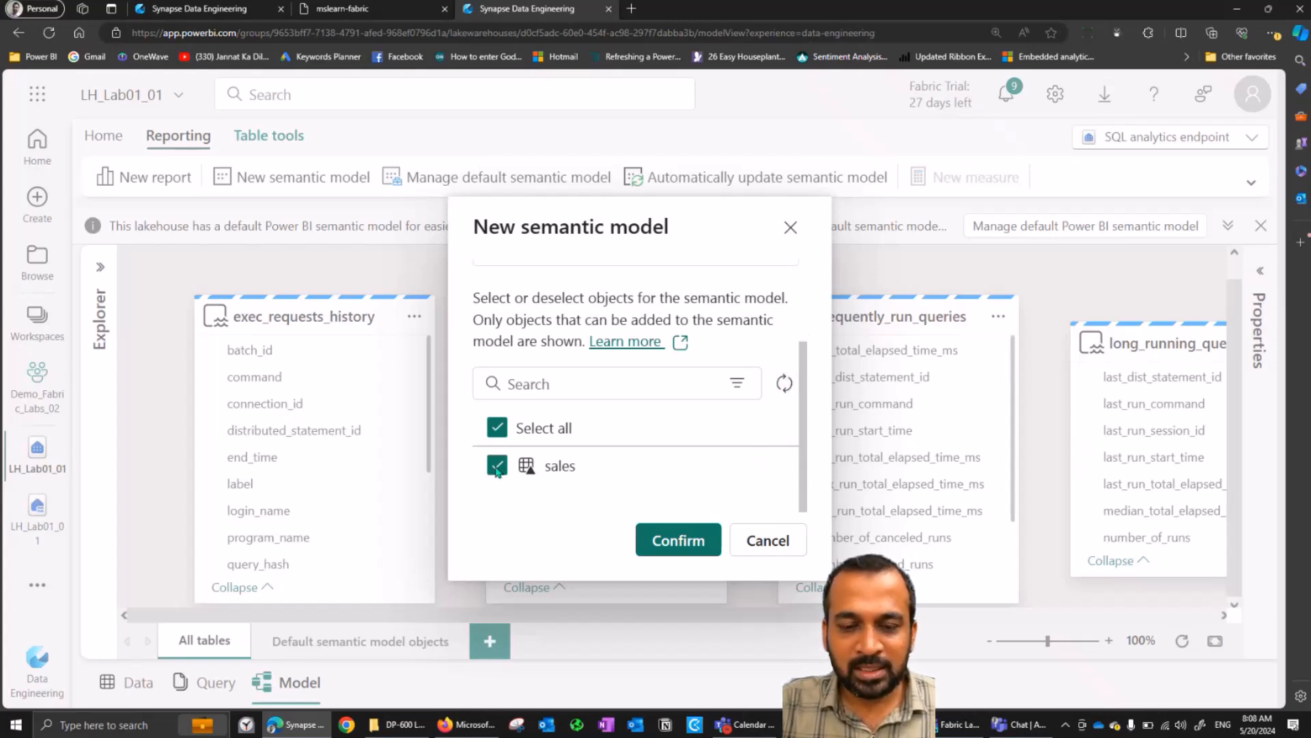
click(693, 539)
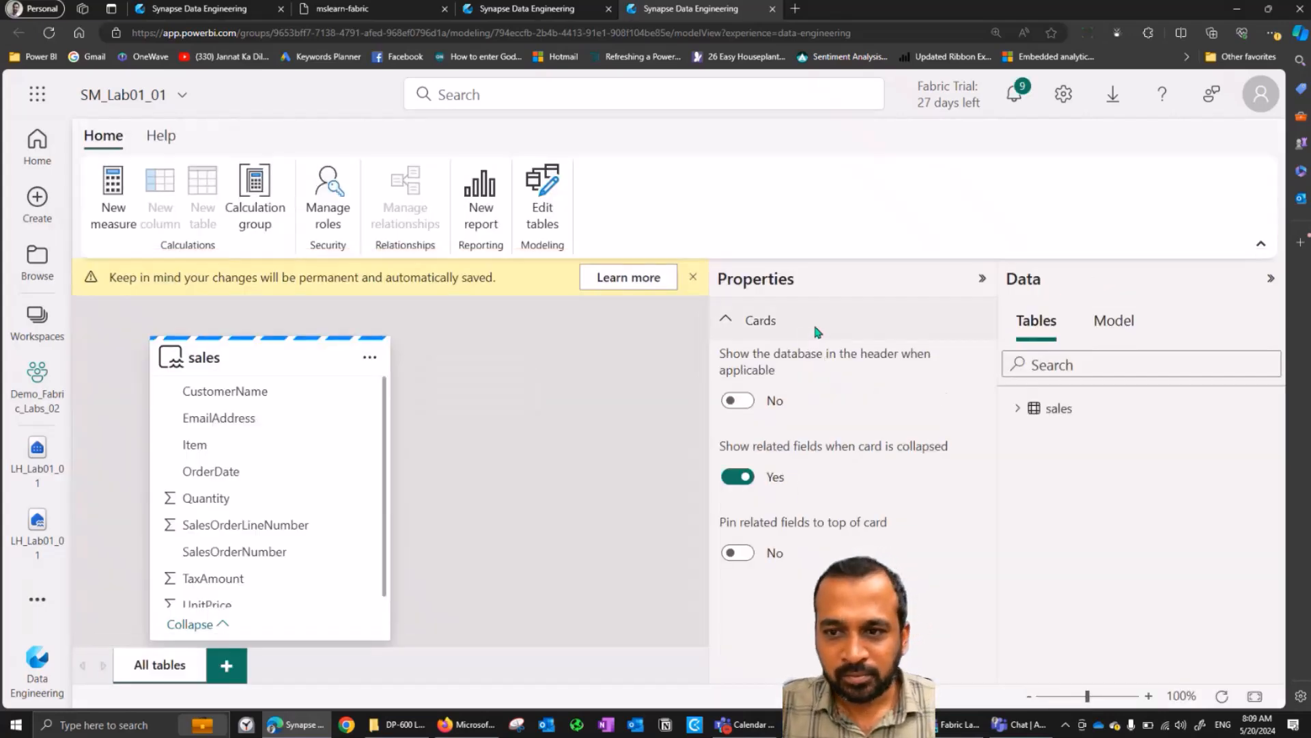
Collapse the Properties pane, start a new report from the SM_Lab01_01 semantic model and sign in with the first listed account.
click(982, 278)
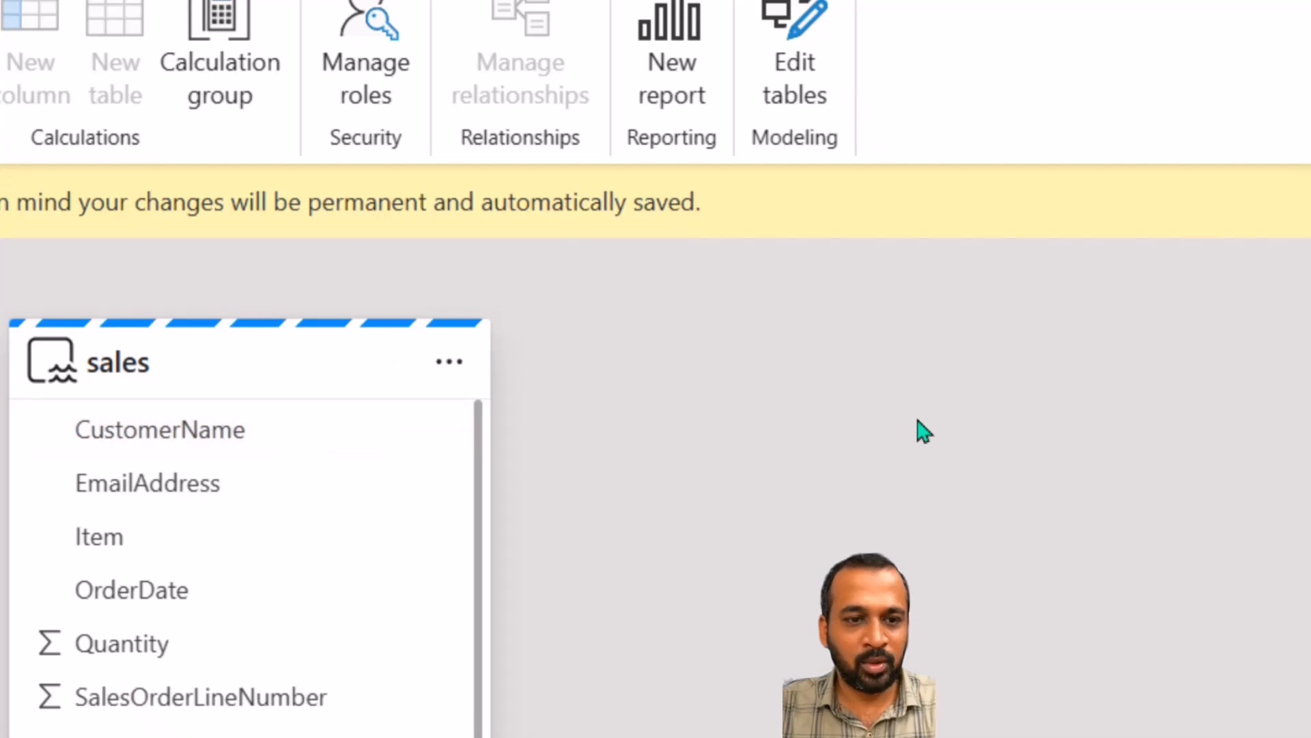
mouse_move(306, 362)
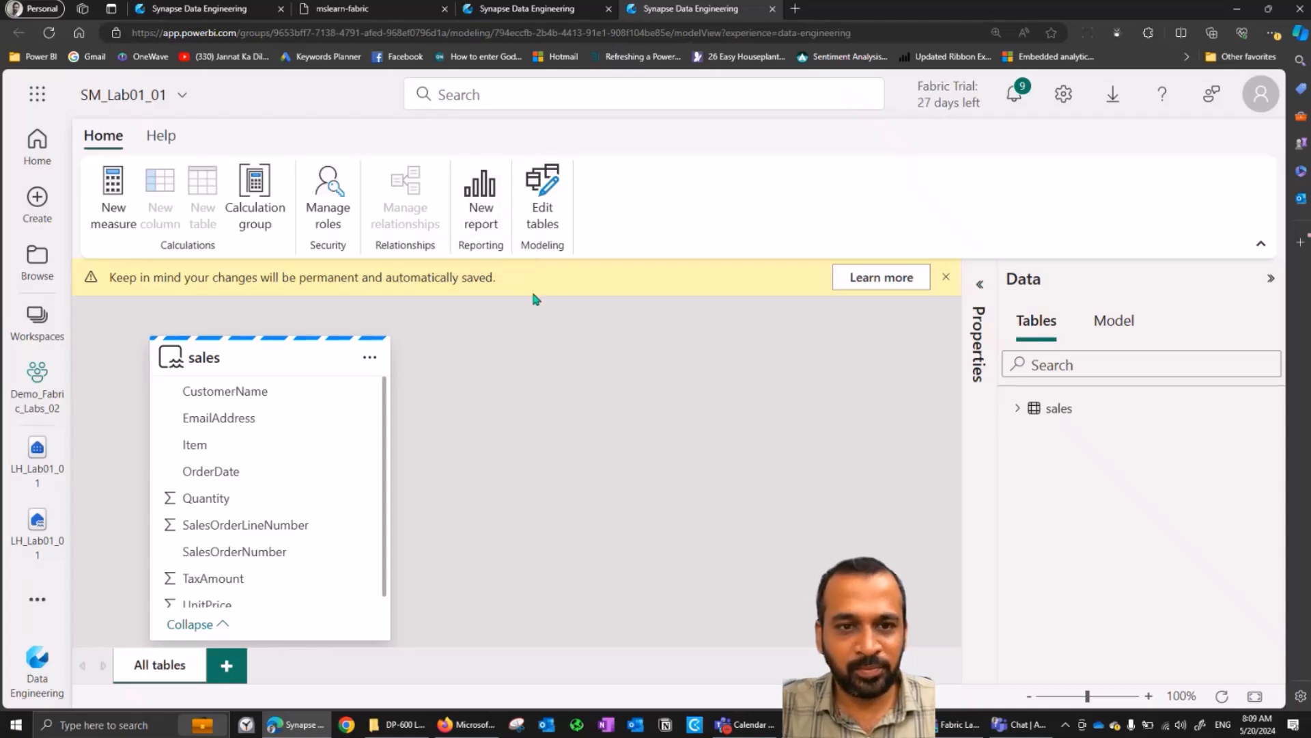
click(489, 222)
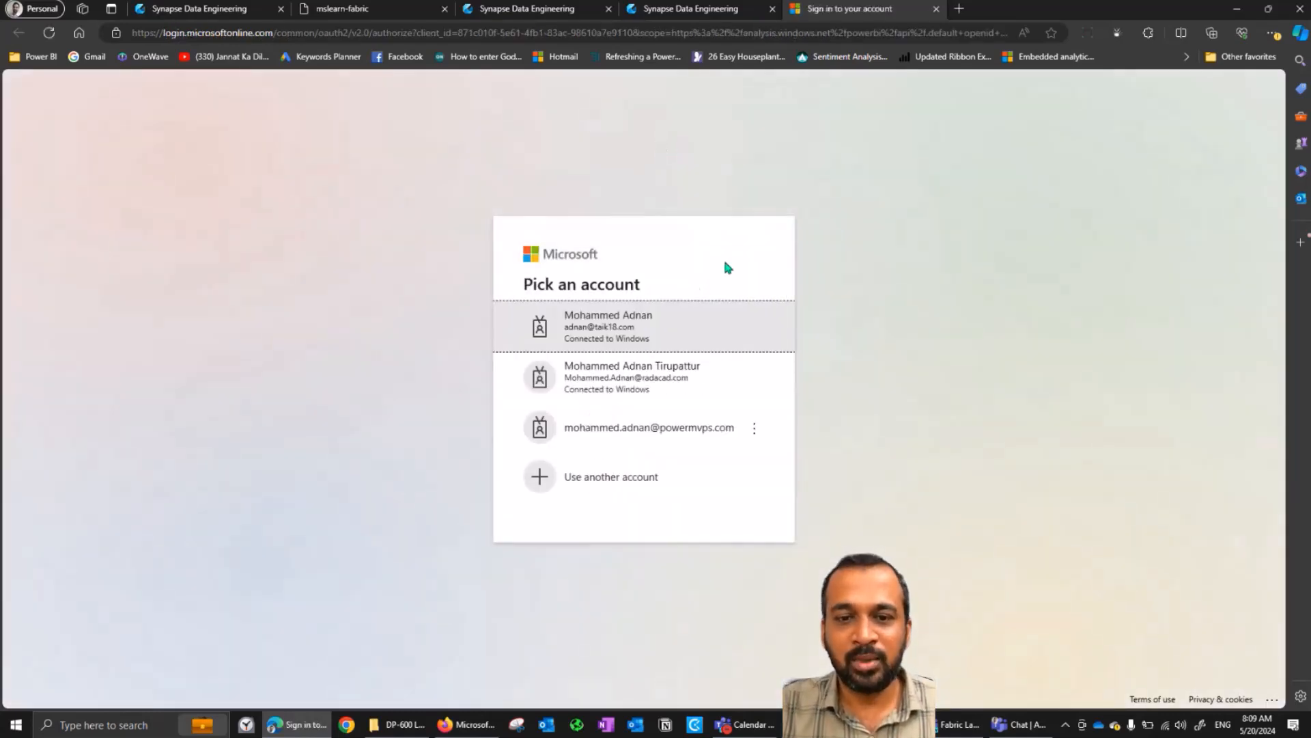
click(707, 304)
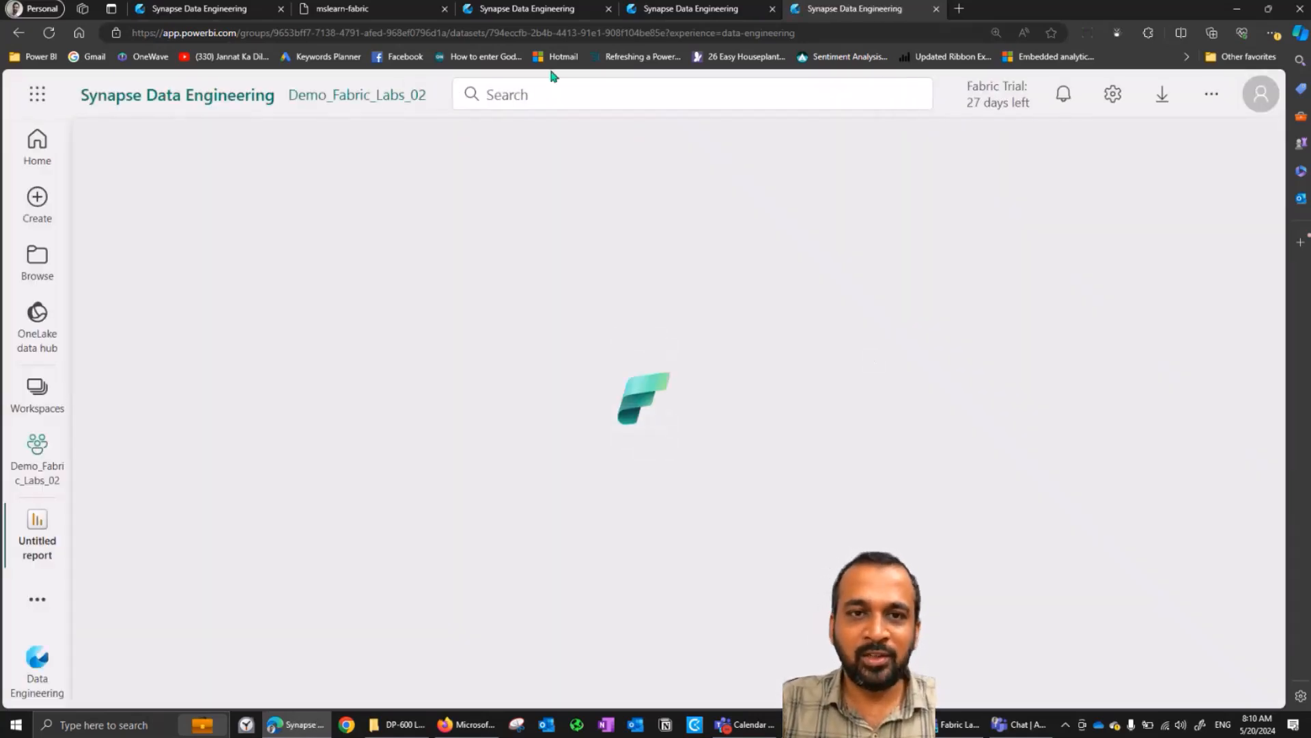
Return to the browser tab showing the LH_Lab01_01 lakehouse model and open the Demo_Fabric_Labs_02 workspace there.
click(526, 8)
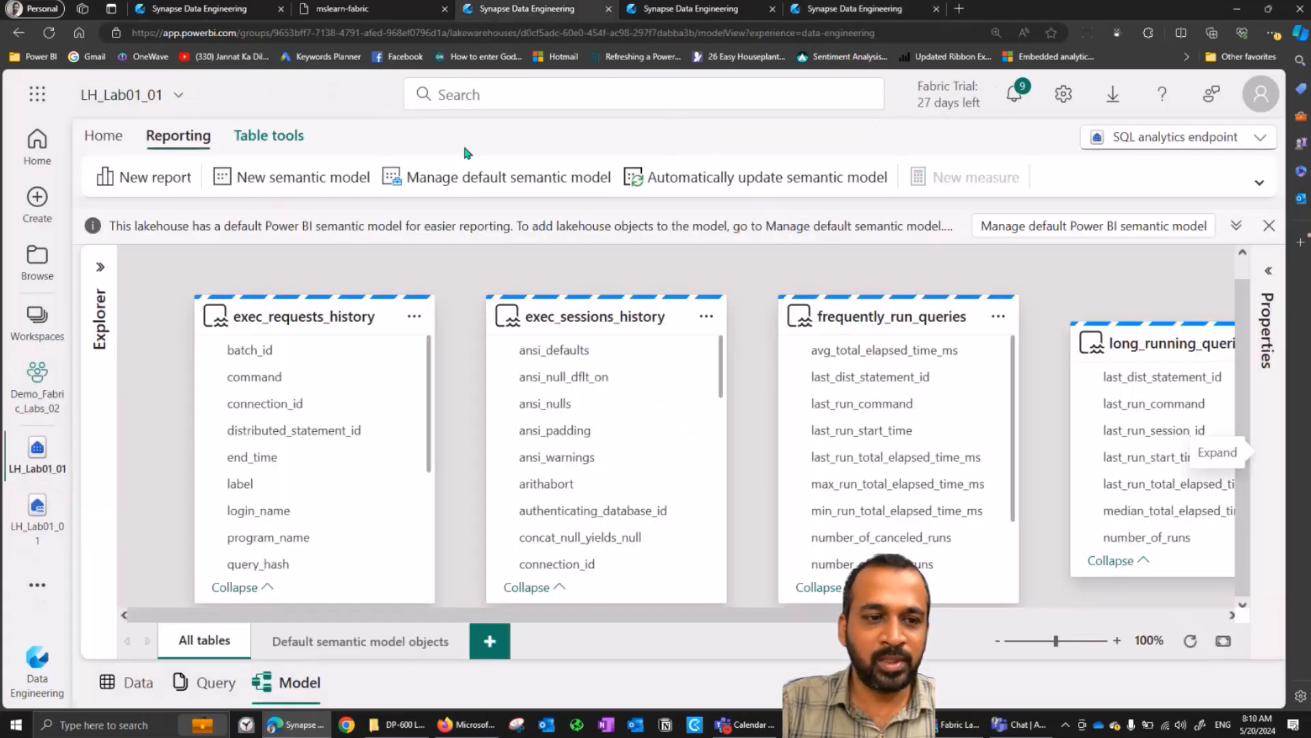
click(34, 389)
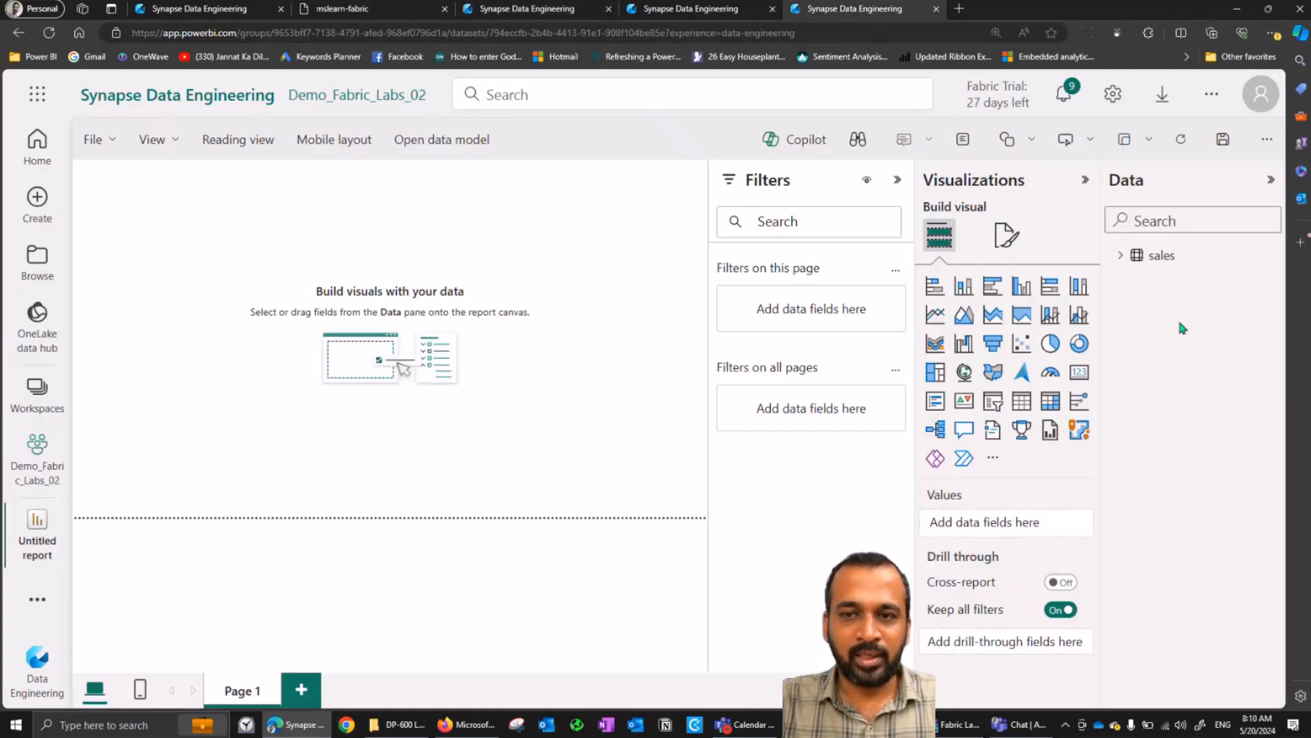
In the untitled report, collapse the Filters pane and add a visual with the CustomerName and Quantity fields from the sales table.
click(898, 180)
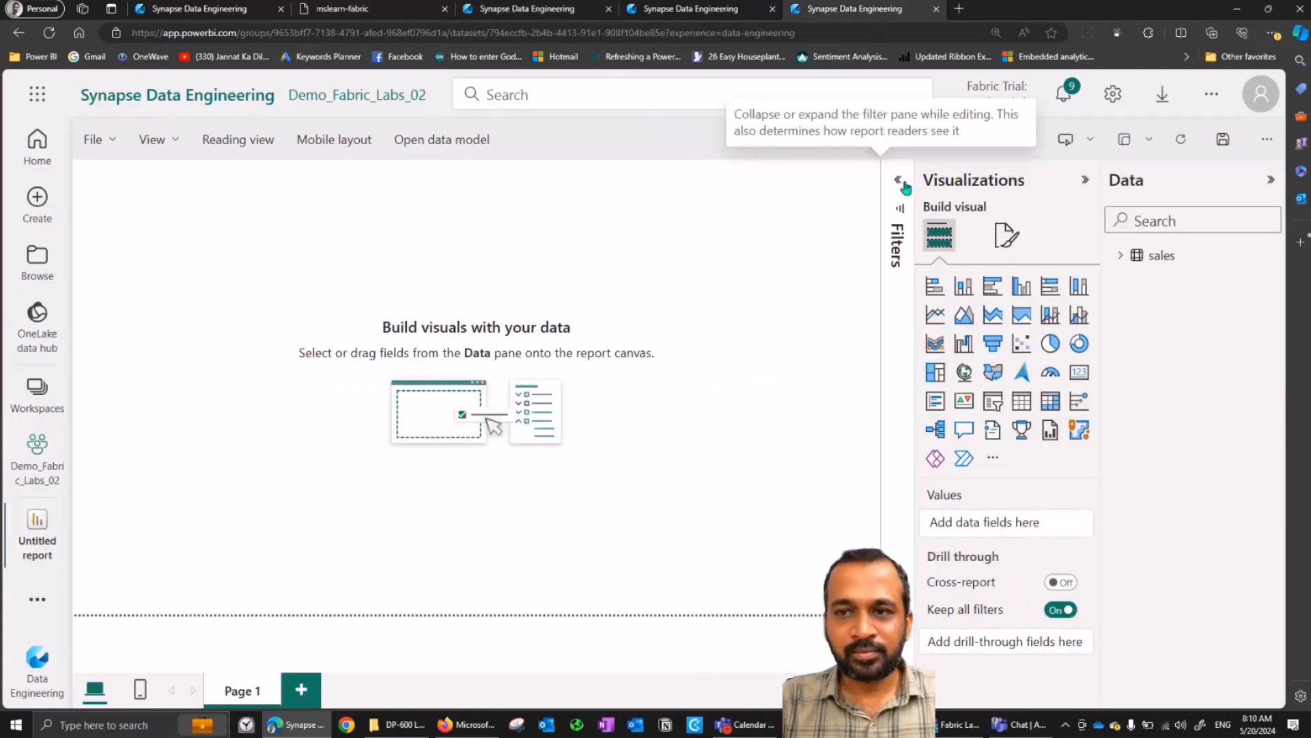
click(1118, 257)
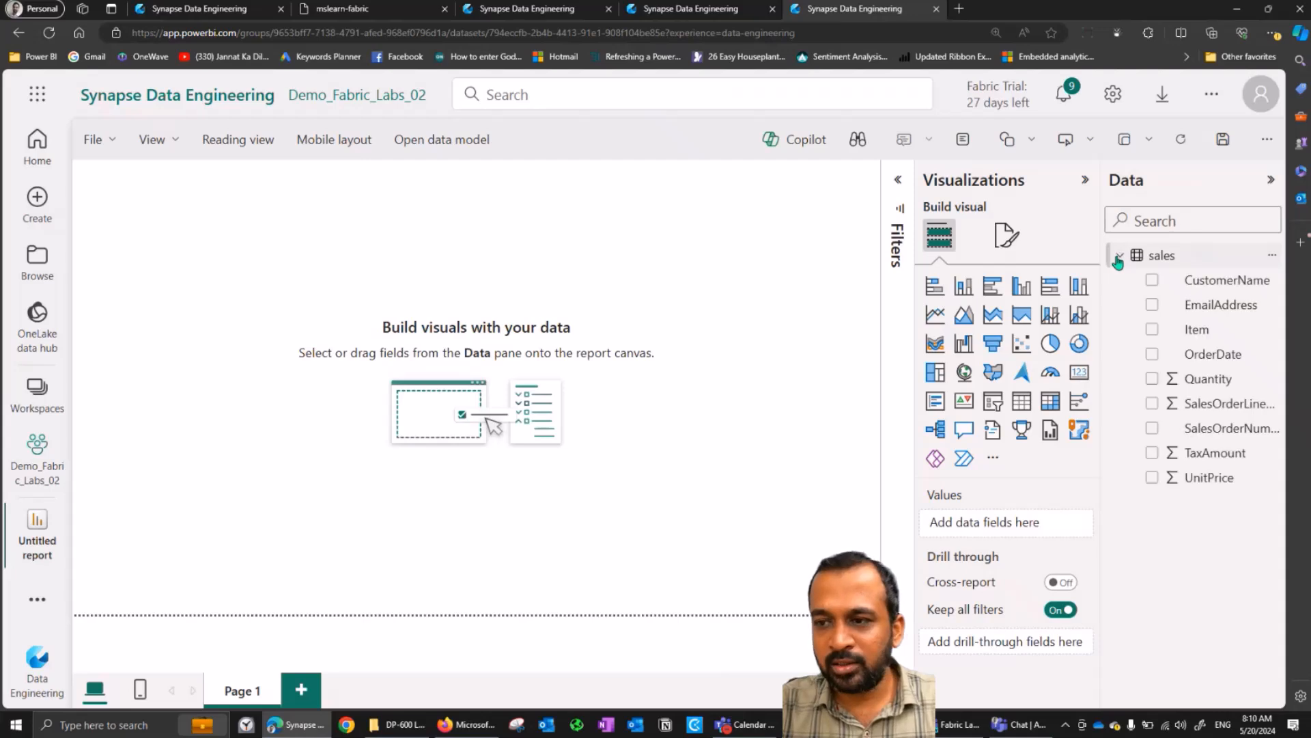
click(1272, 256)
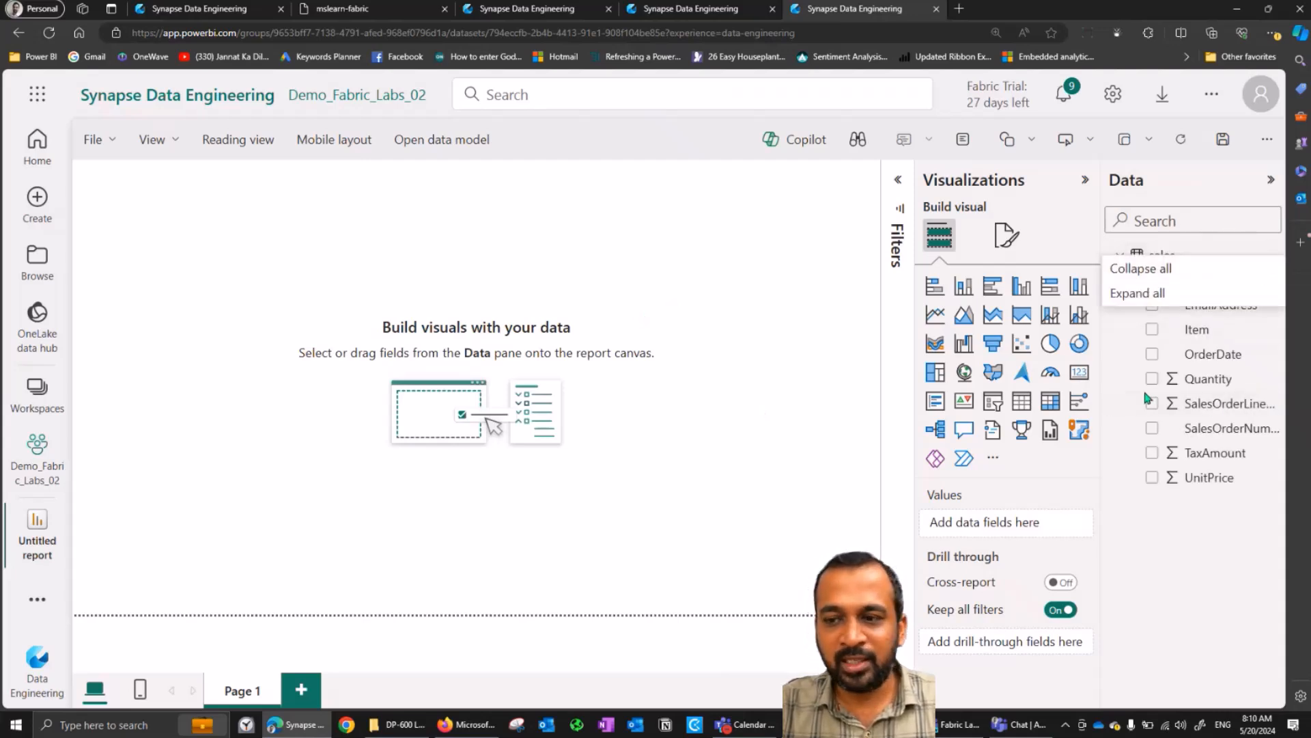
click(1217, 493)
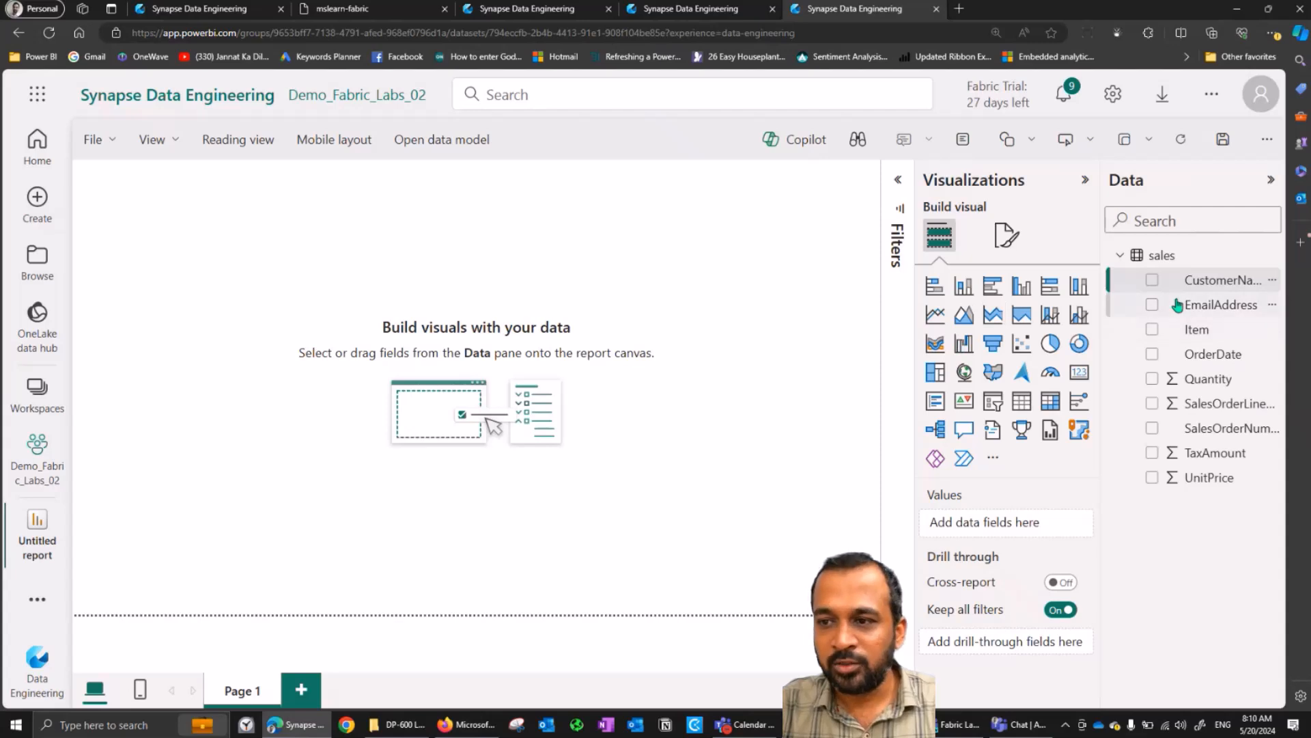
click(1153, 285)
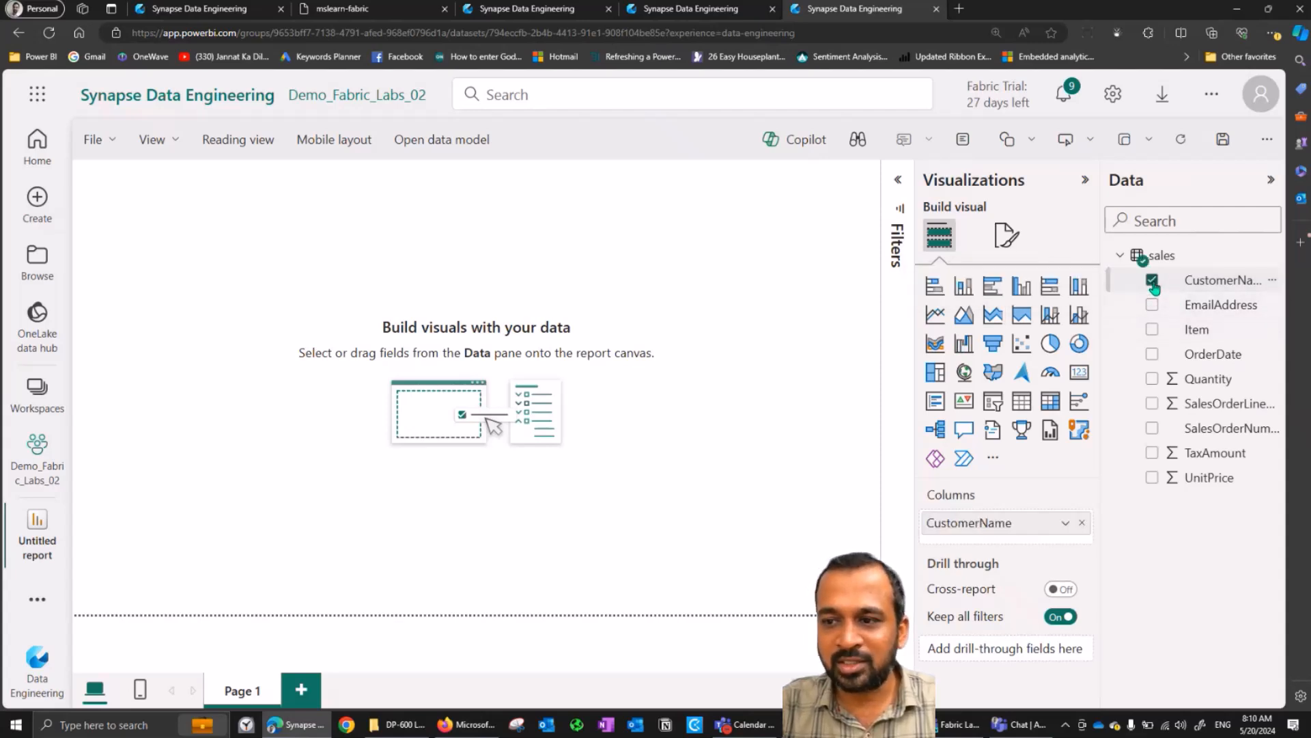
click(1152, 379)
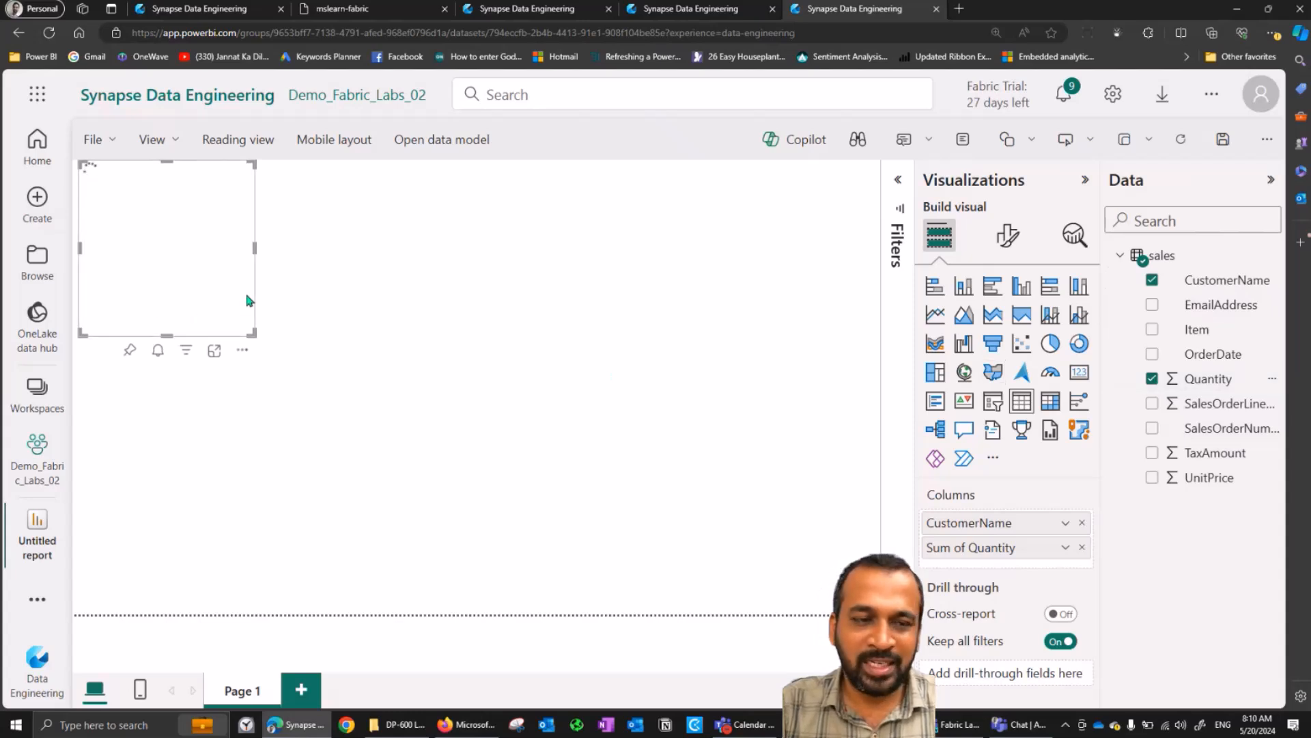
Move and enlarge the table visual, and convert it to a clustered bar chart with data labels turned on.
drag(239, 317, 806, 568)
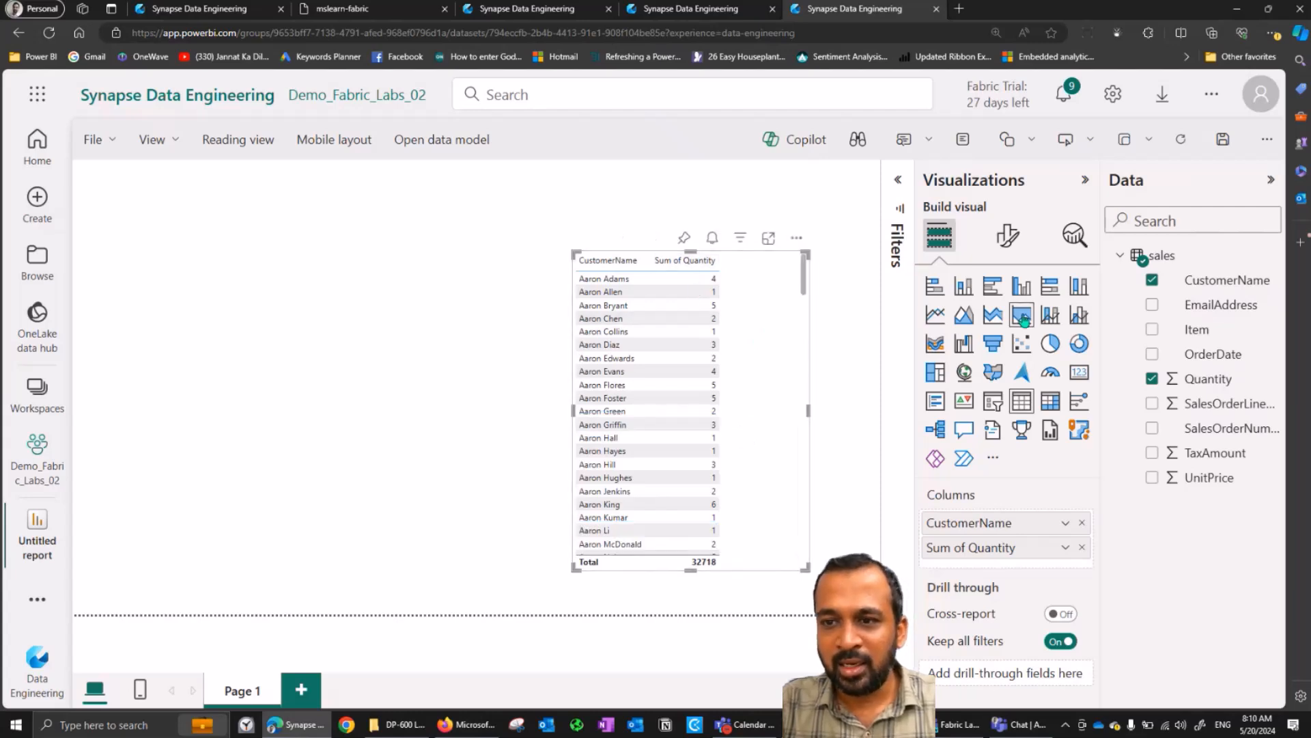
click(992, 285)
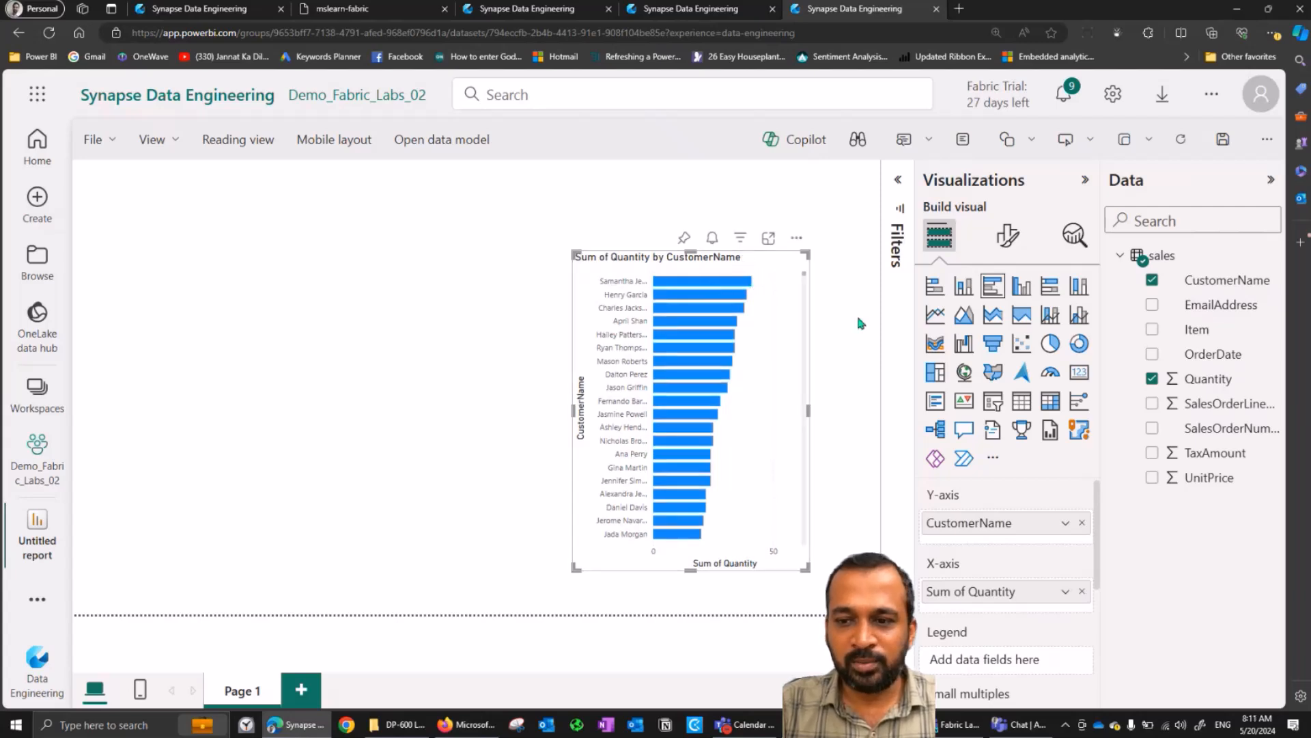
click(1006, 236)
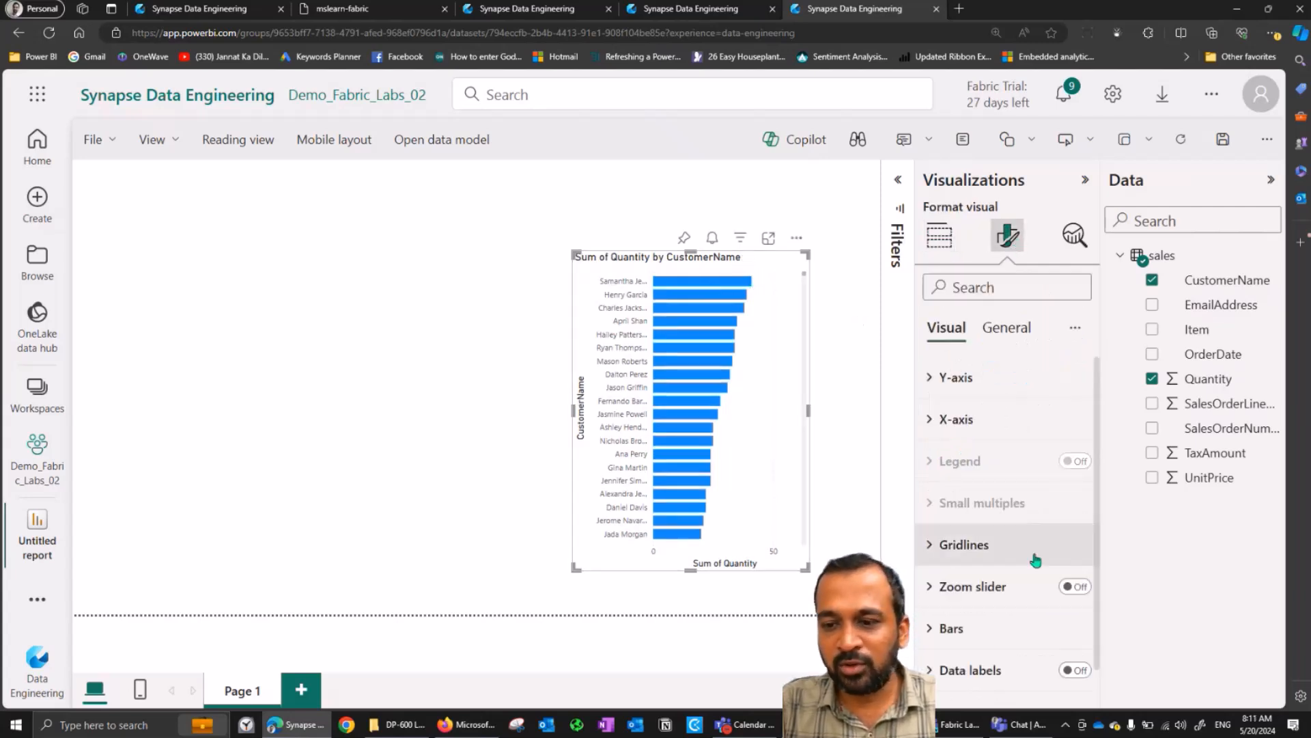
click(1076, 670)
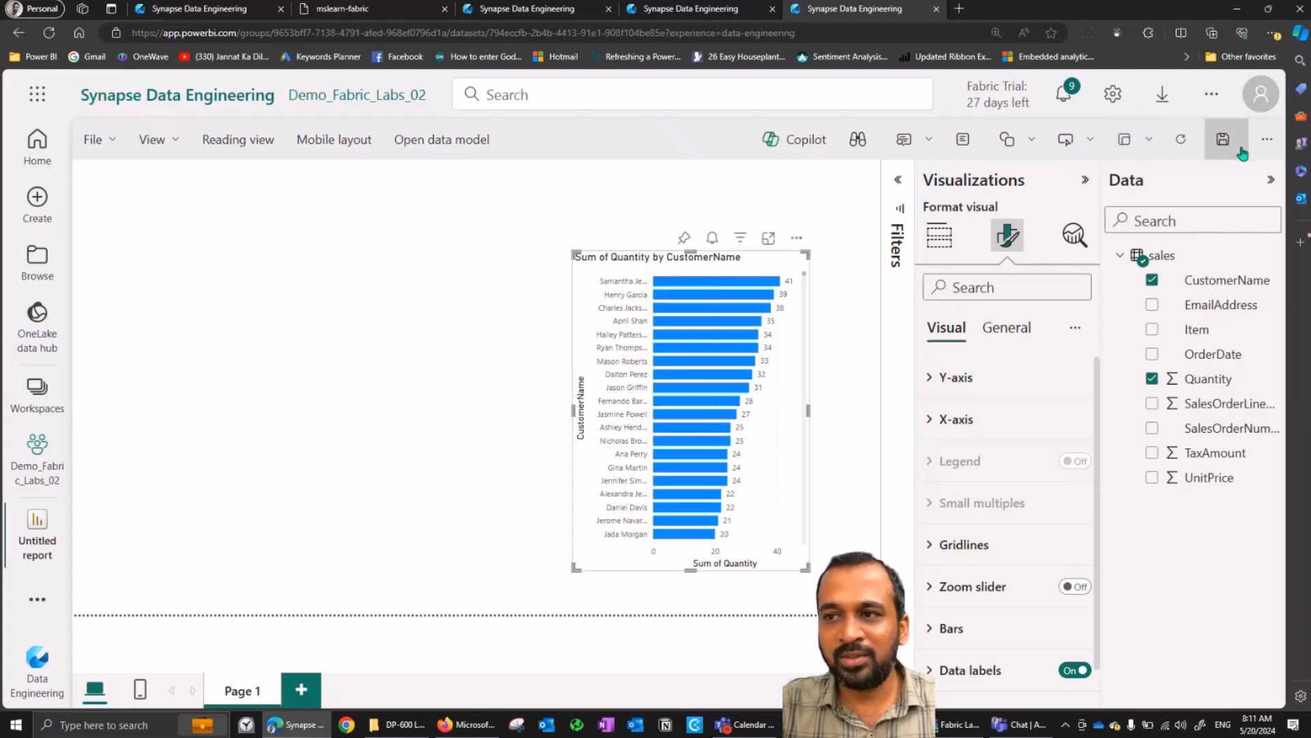
Save the report as RP_Lab01_01 in the Lab01 folder of the Demo_Fabric_Labs_02 workspace.
click(1223, 139)
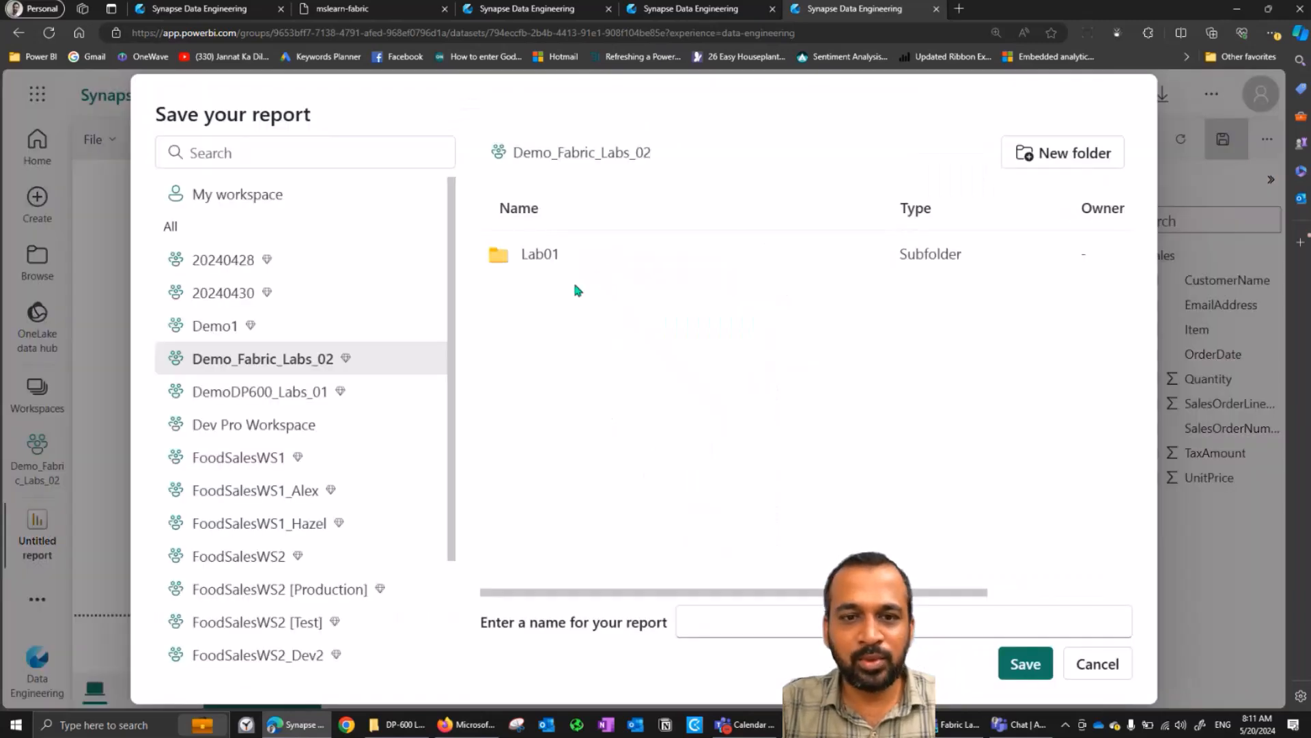
click(540, 253)
click(744, 619)
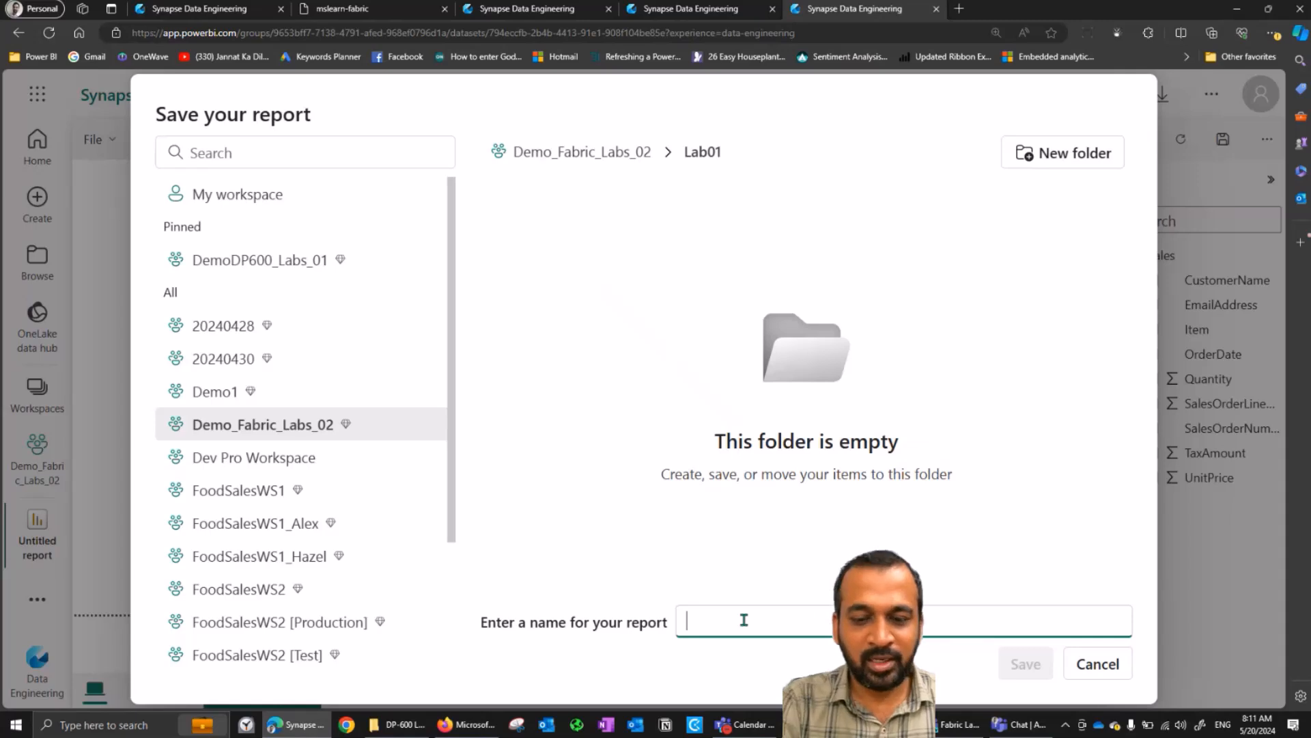
text(Sample)
key(ctrl+a)
text(RP_)
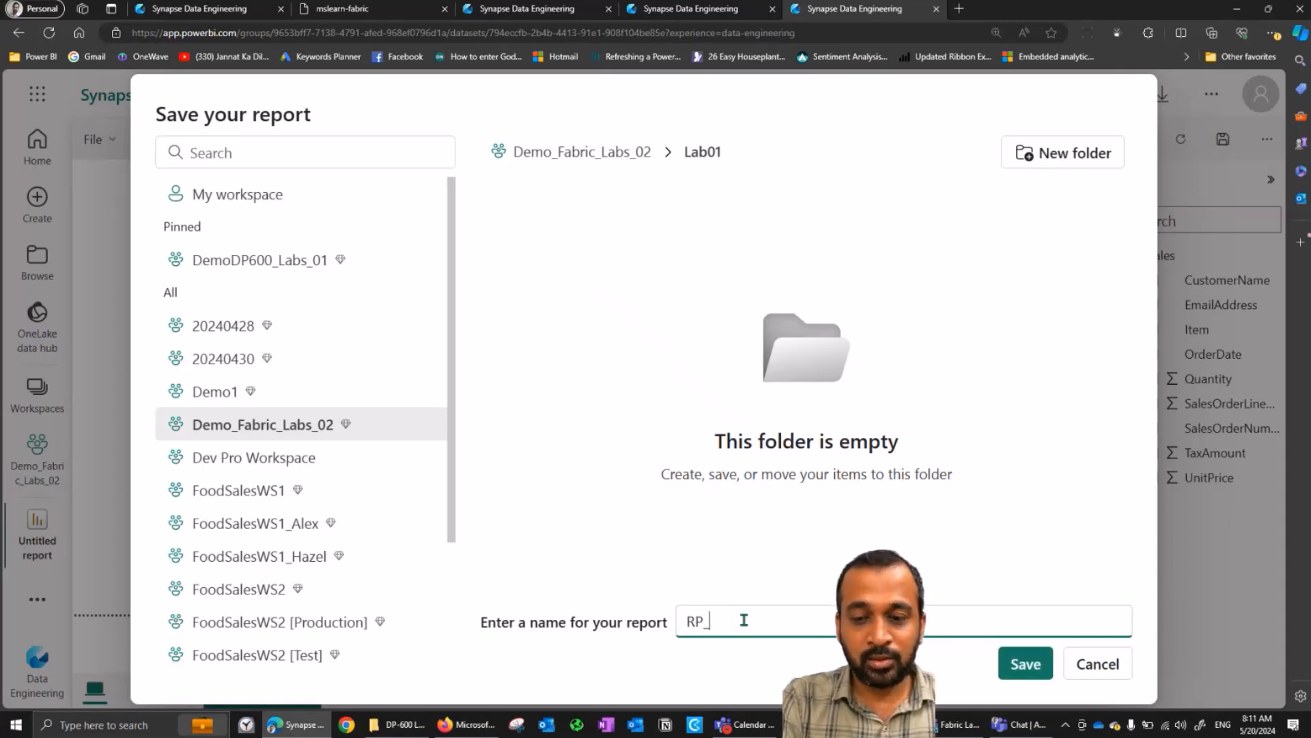
text(Lab01)
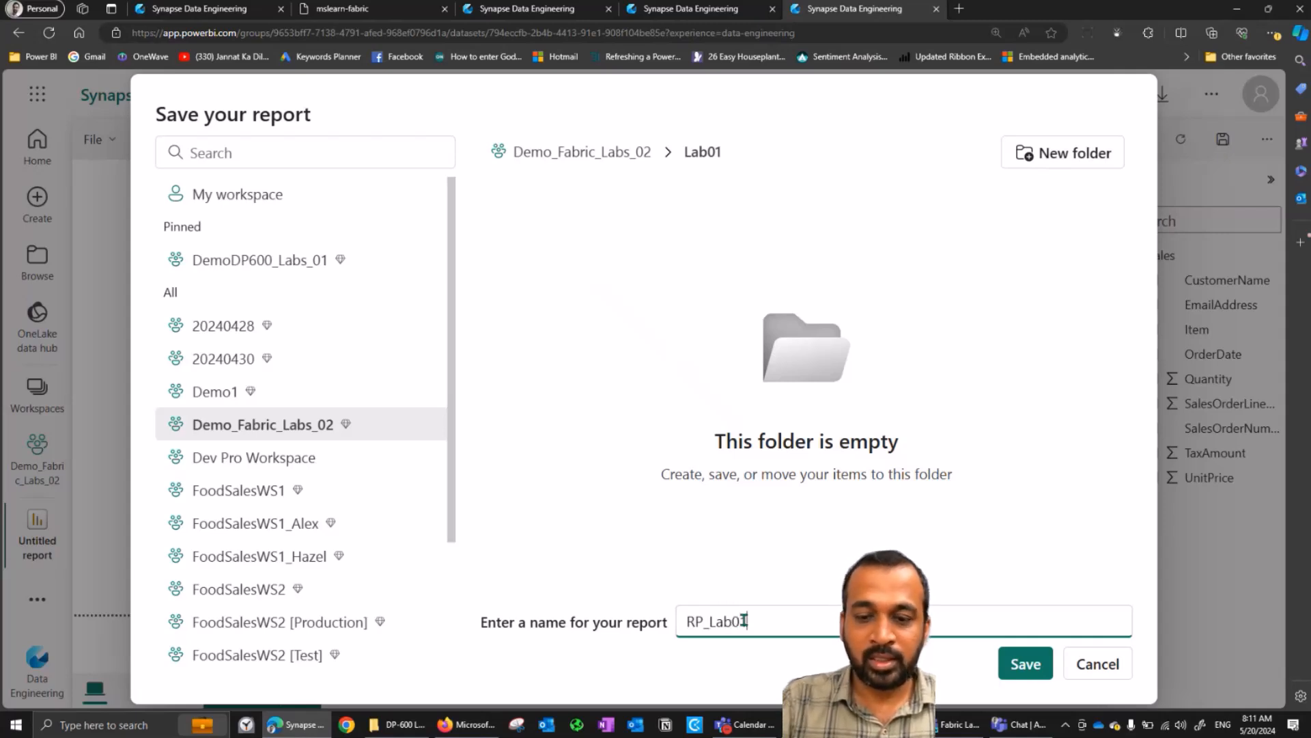
text(_01)
click(1024, 664)
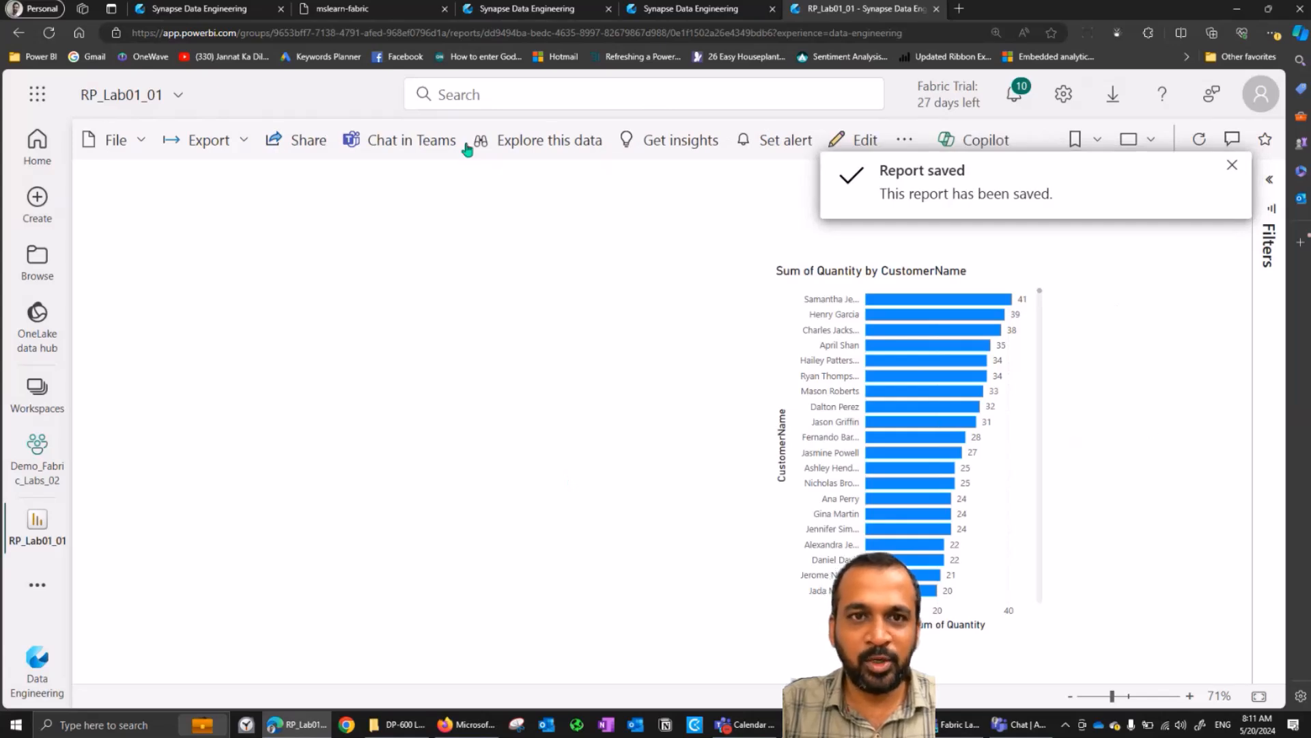
Refresh the workspace's item list and move the SM_Lab01_01 semantic model from the Demo_Fabric_Labs_02 root into the Lab01 folder.
click(509, 10)
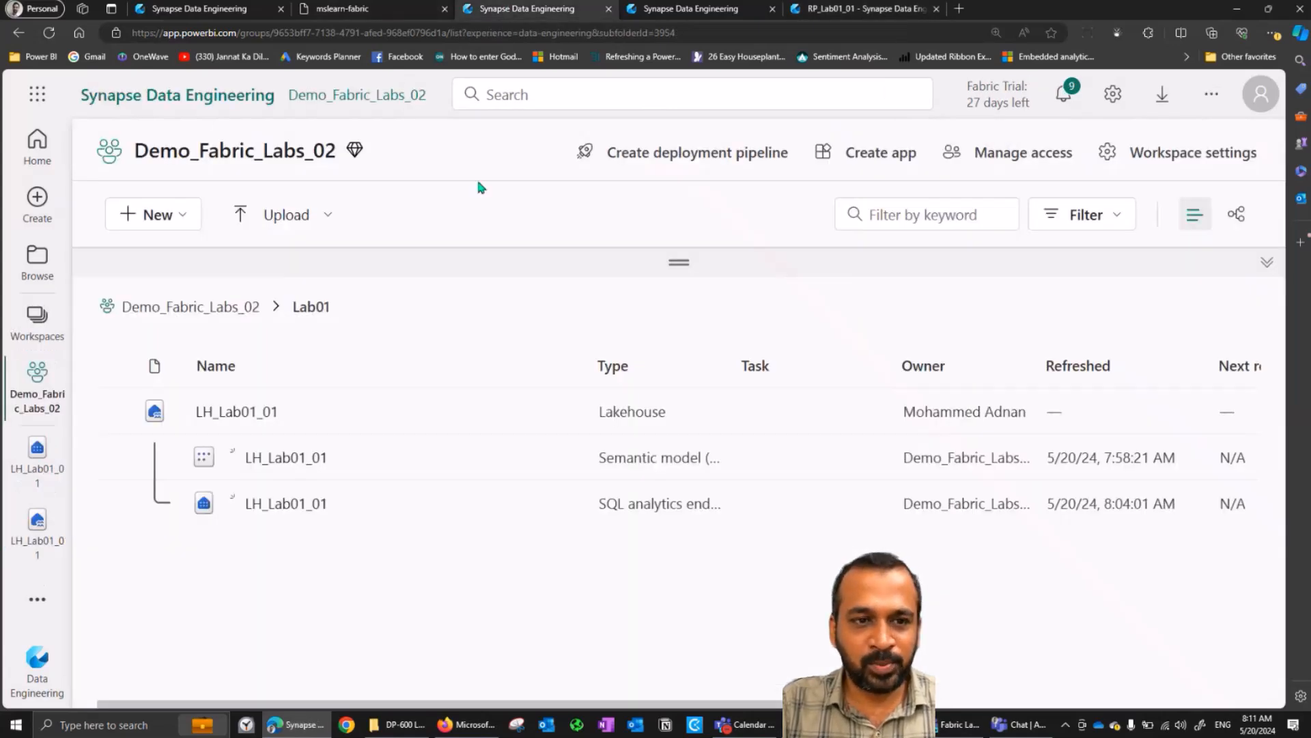
key(F5)
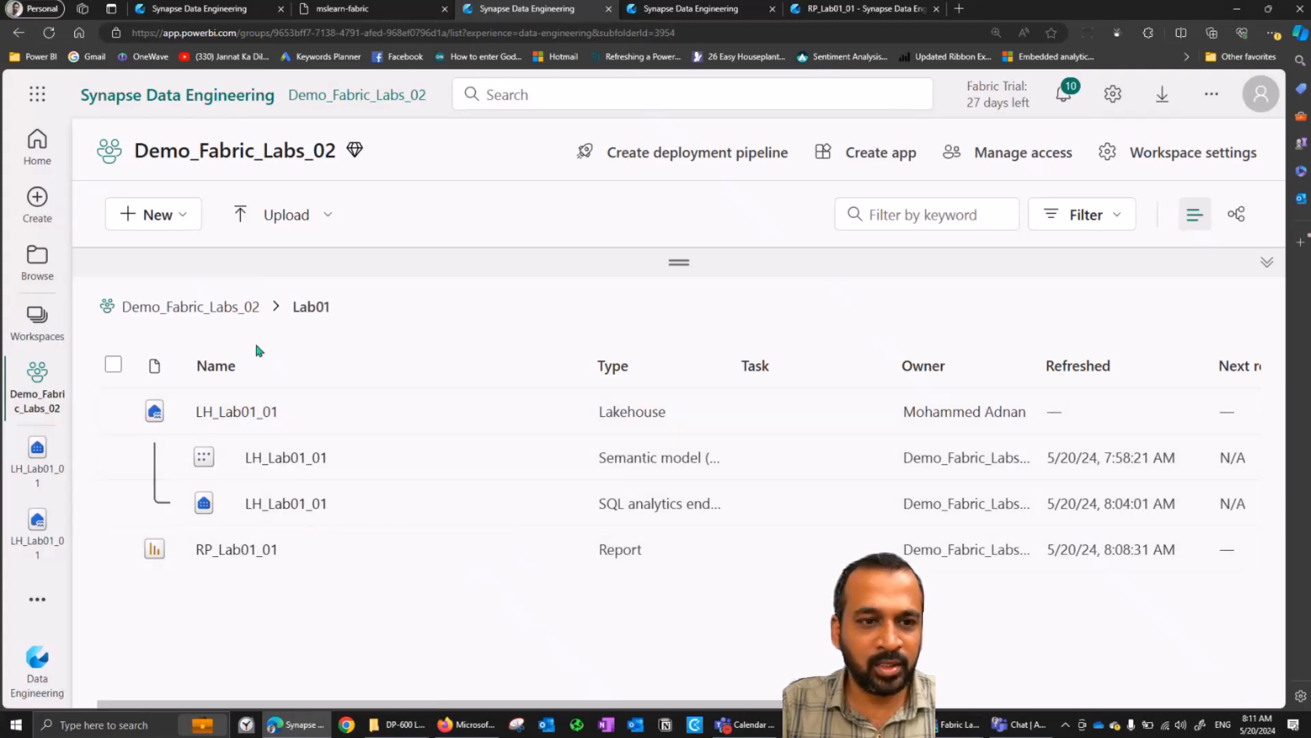
click(215, 309)
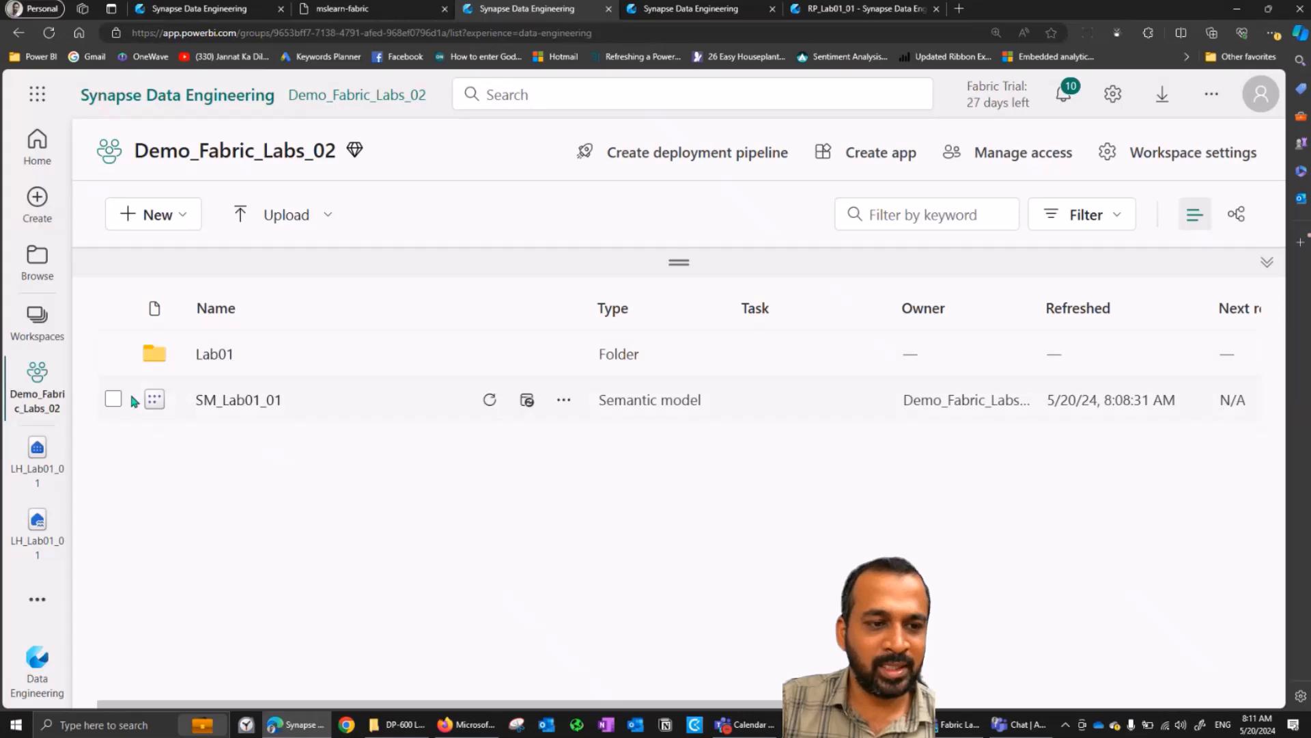
click(113, 402)
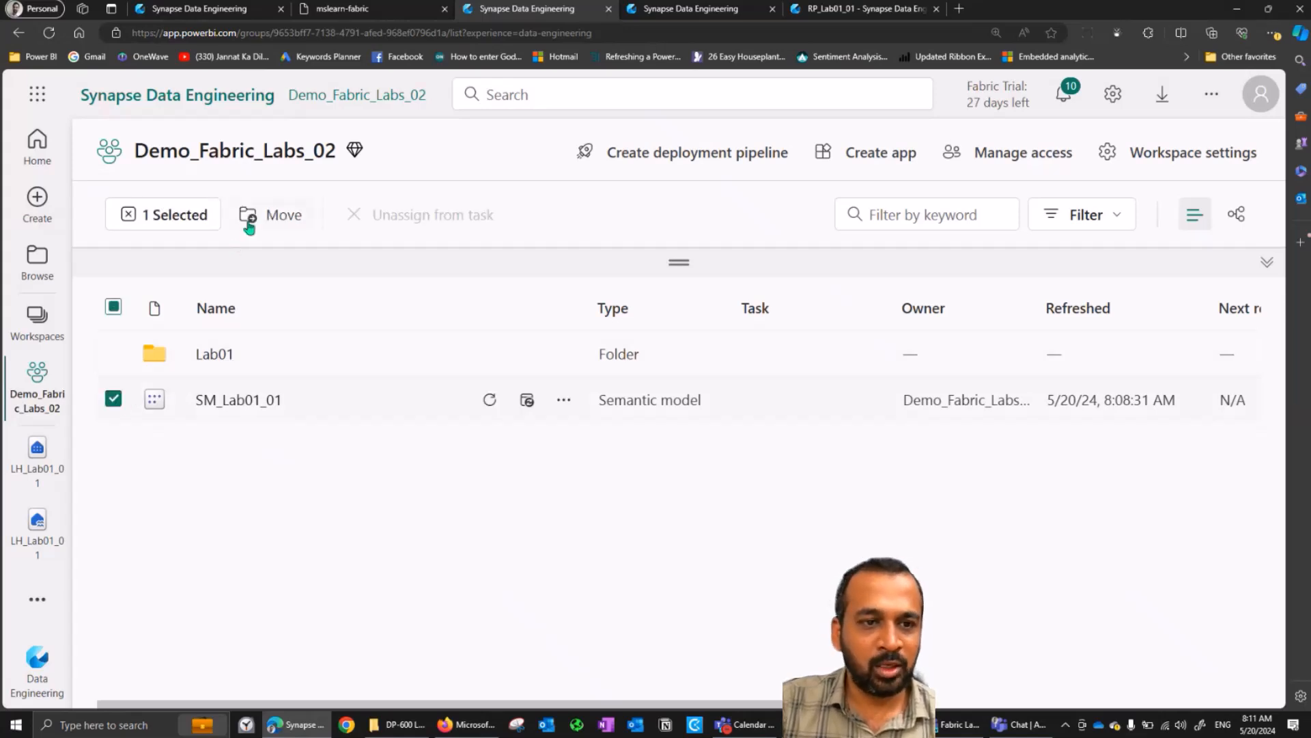
click(291, 217)
click(275, 273)
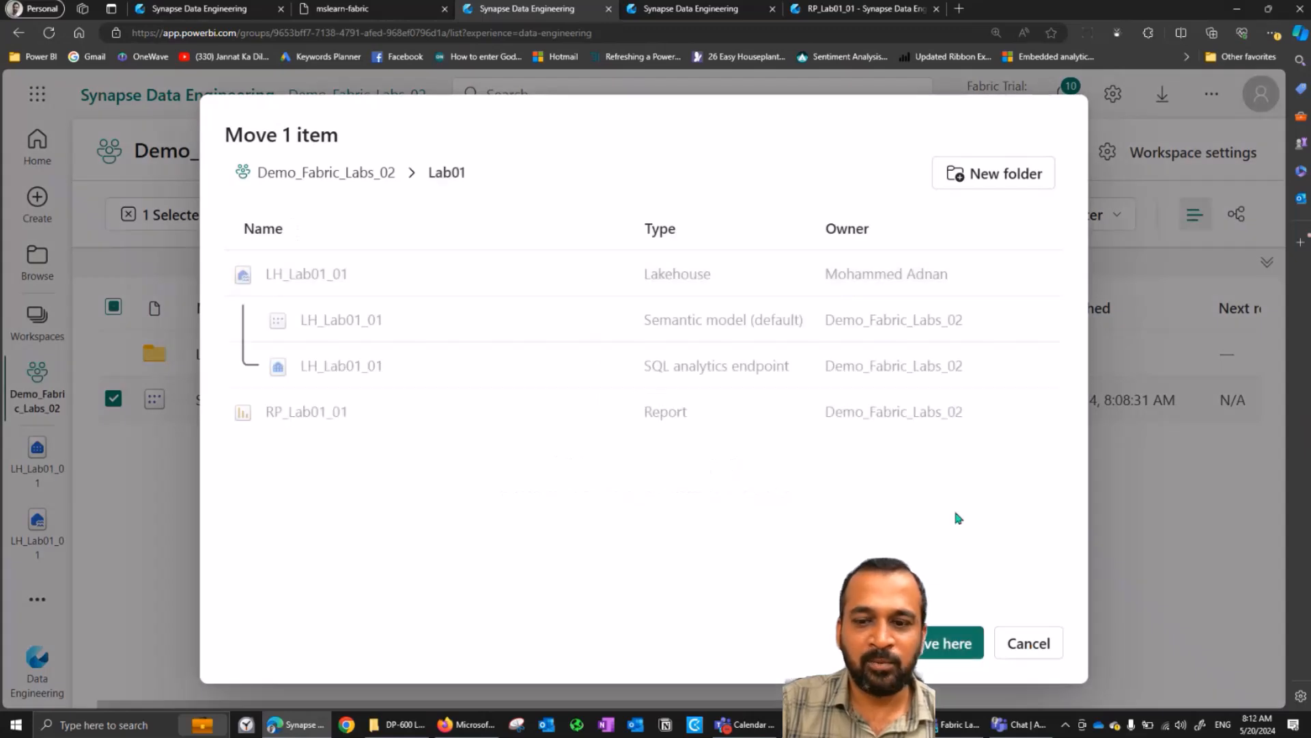
click(944, 644)
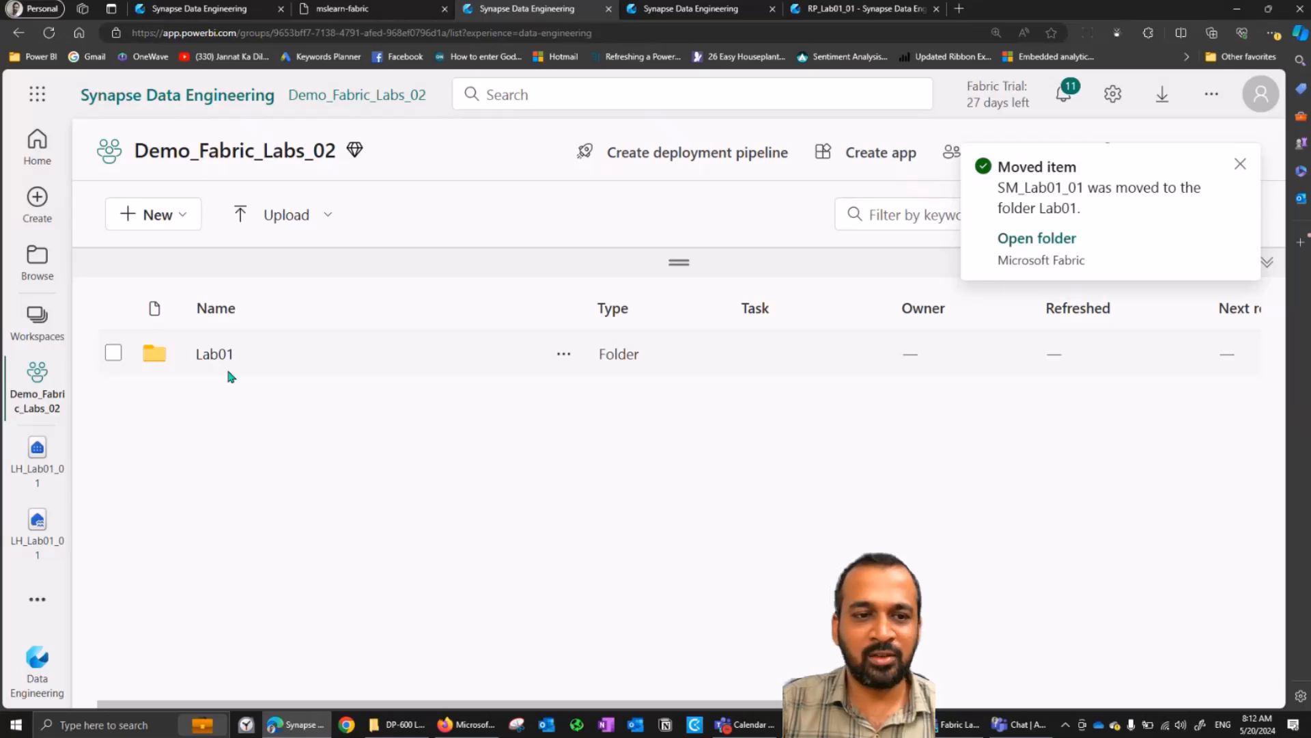
Check the contents of the Lab01 folder and display the workspace in lineage view.
click(226, 358)
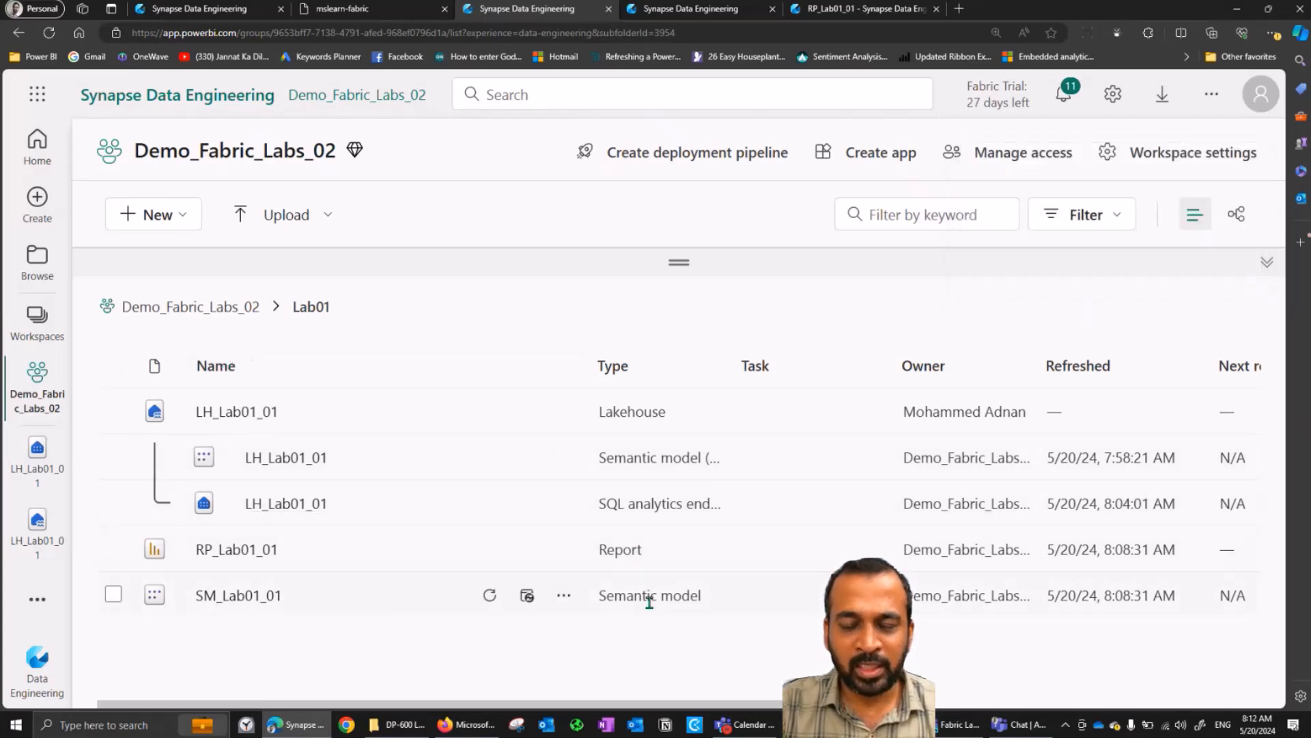
click(1236, 214)
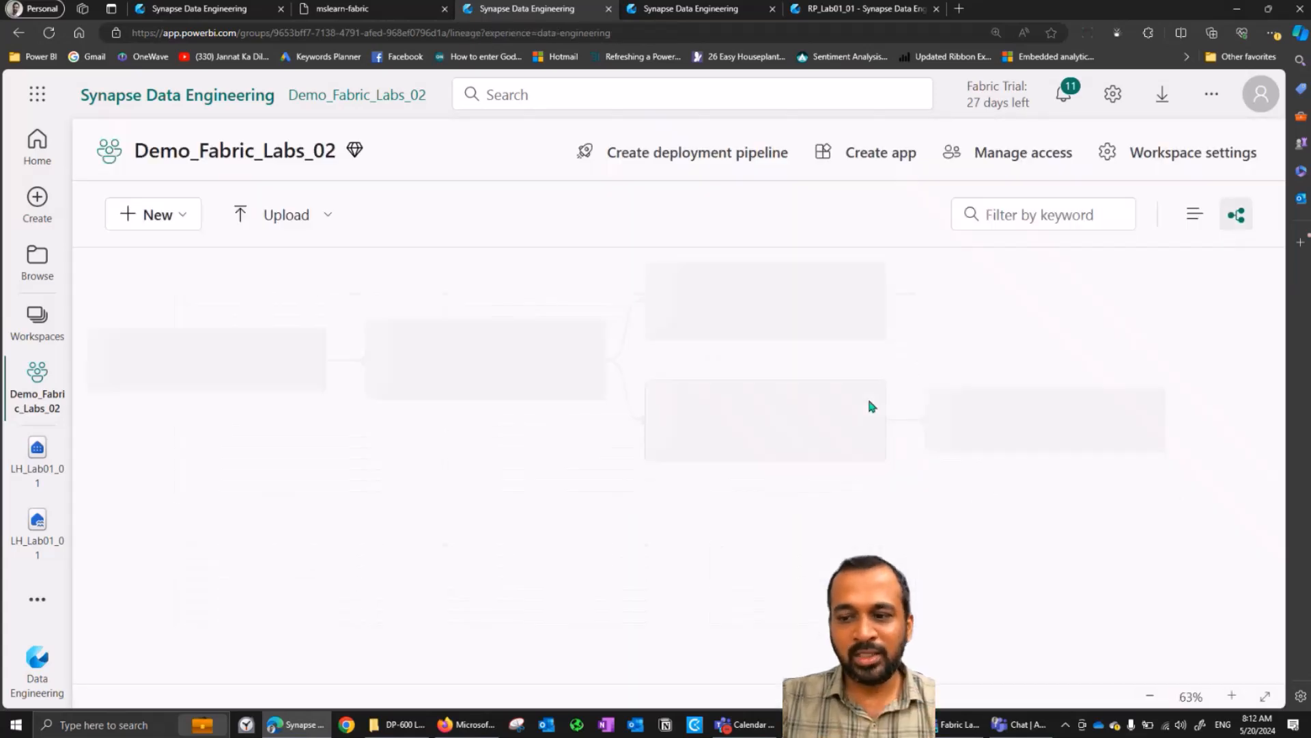